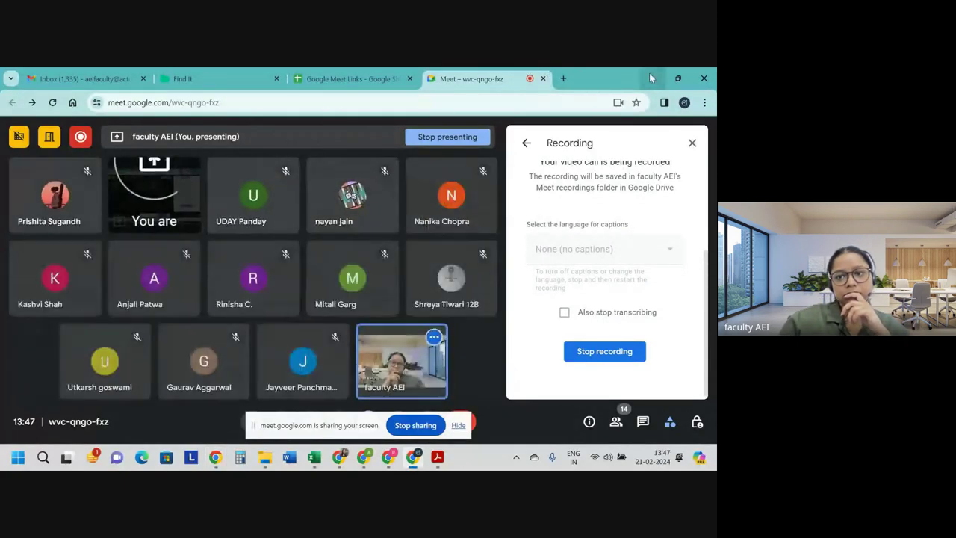
# Reveal the Q2 (ii) sheet and select the Difference cell I28 showing -£53,99,634.83
pyautogui.click(652, 78)
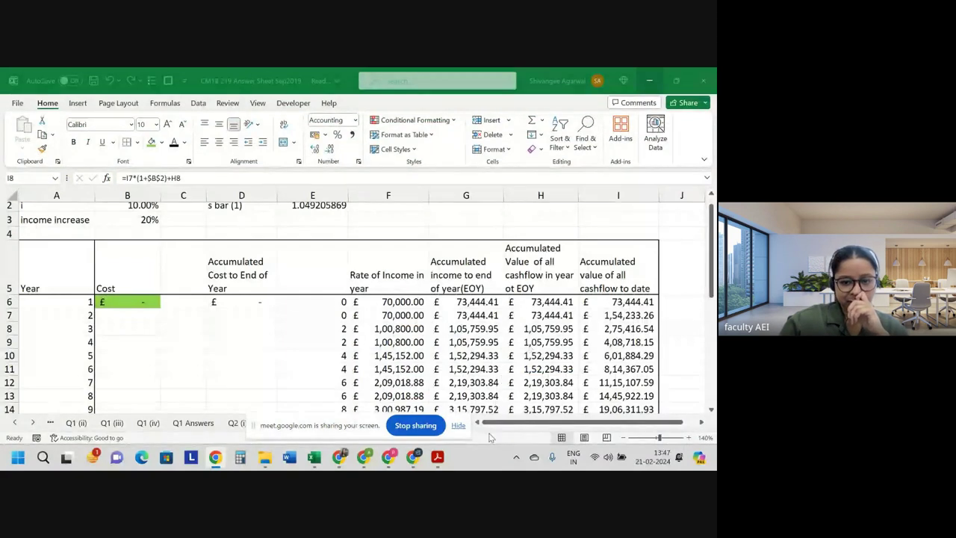
pyautogui.click(458, 425)
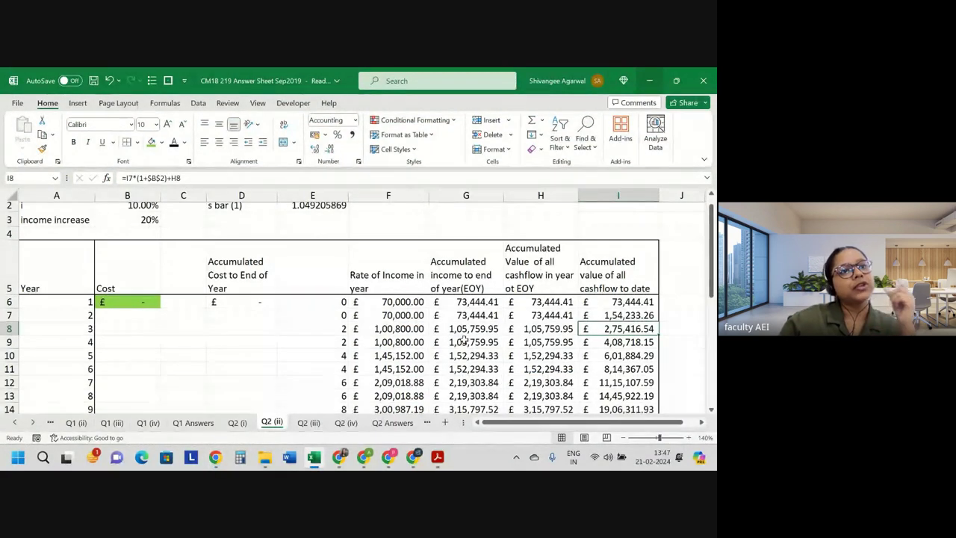
pyautogui.scroll(-1, 464, 340)
pyautogui.scroll(-4, 630, 351)
pyautogui.click(630, 355)
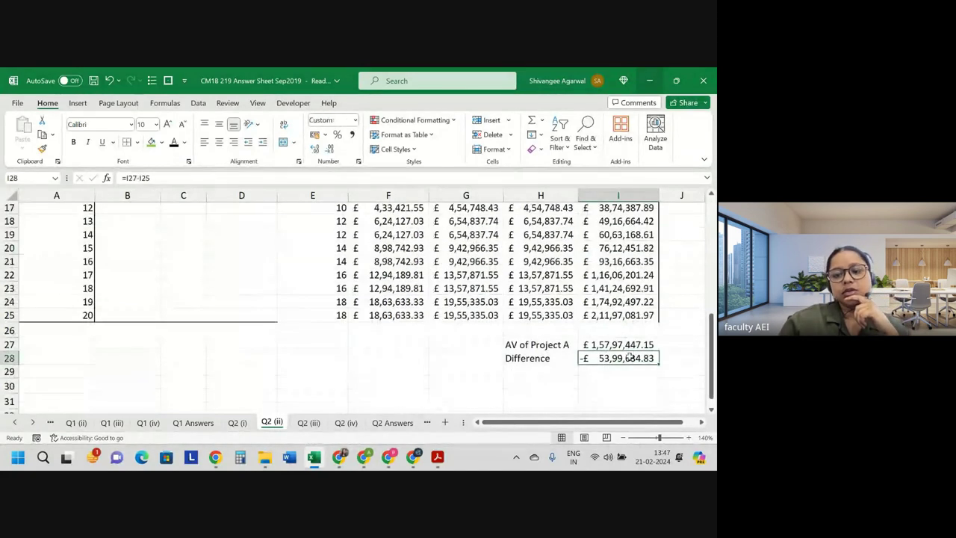
pyautogui.click(198, 104)
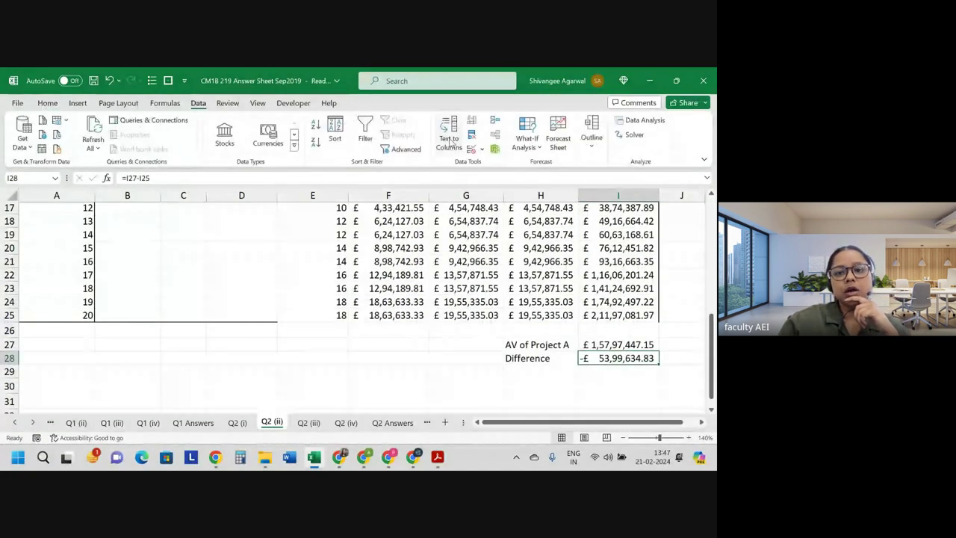
# Goal Seek I28 to 0 by changing B6, giving a year-1 cost of £8,02,621.31
pyautogui.click(525, 129)
pyautogui.click(521, 182)
pyautogui.press('Tab')
pyautogui.write('0')
pyautogui.press('Tab')
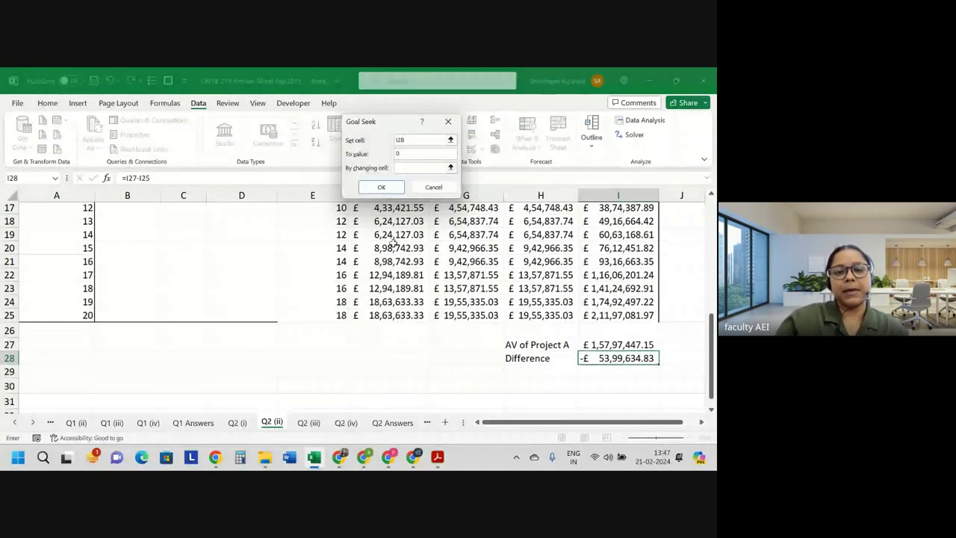
pyautogui.scroll(3, 351, 246)
pyautogui.scroll(2, 134, 269)
pyautogui.click(125, 301)
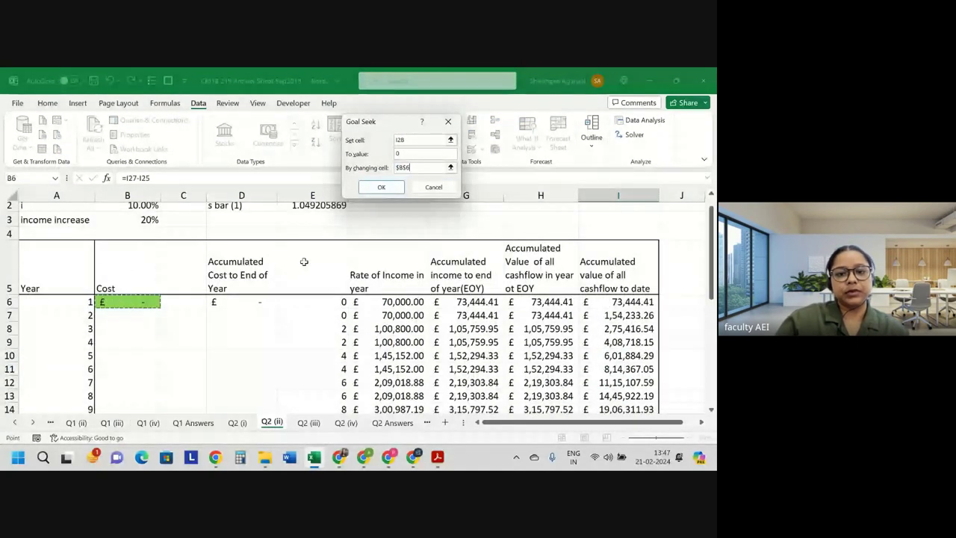
pyautogui.click(381, 186)
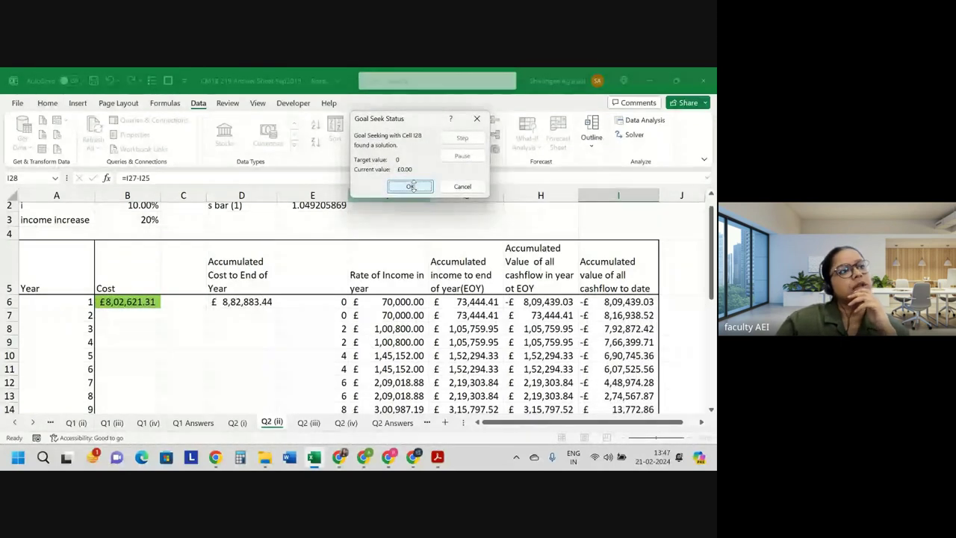
pyautogui.click(413, 187)
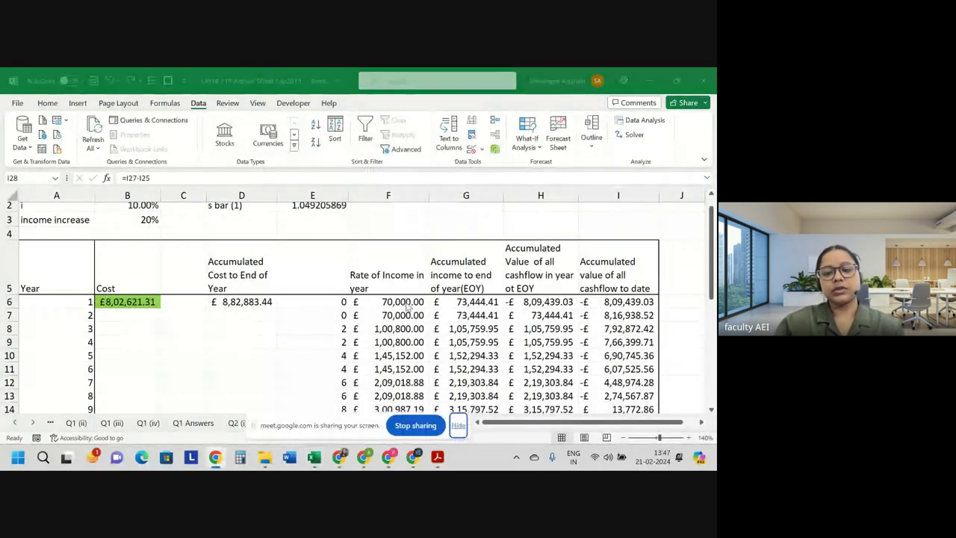
pyautogui.click(457, 422)
pyautogui.click(388, 282)
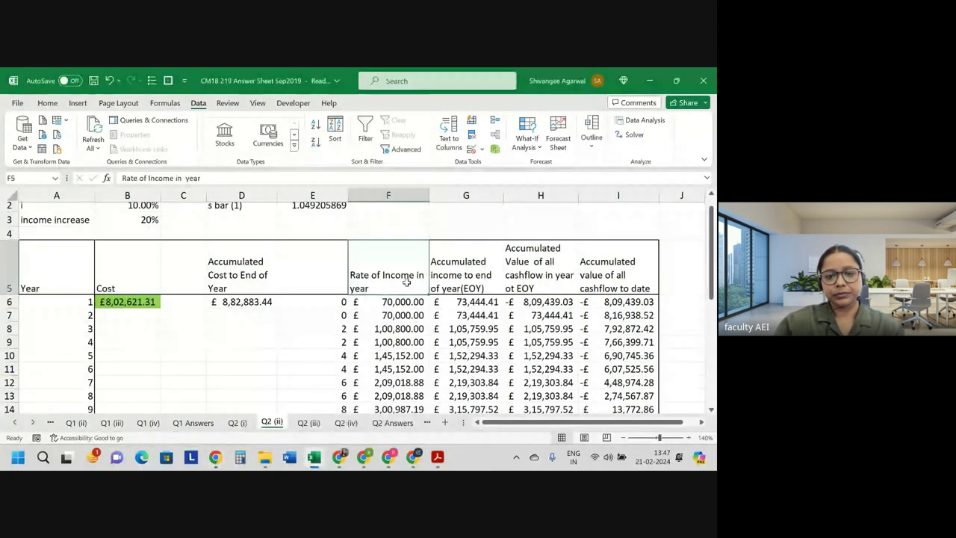
pyautogui.hotkey('alt', 'Tab')
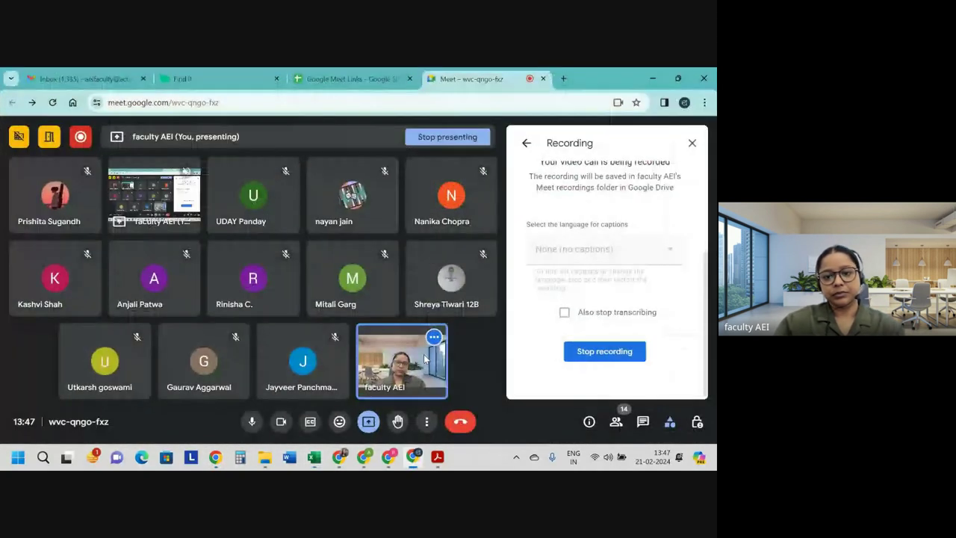
pyautogui.click(642, 421)
pyautogui.hotkey('alt', 'Tab')
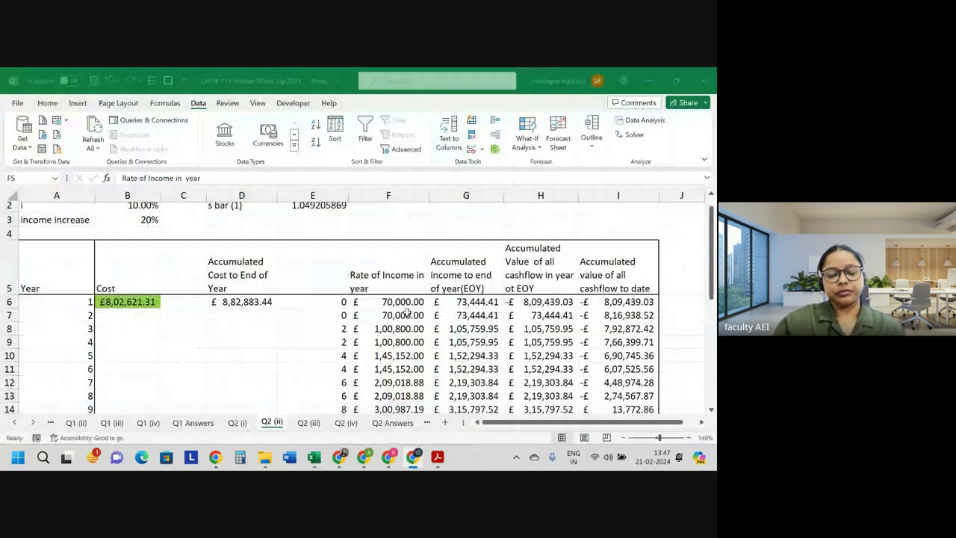
pyautogui.hotkey('alt', 'Tab')
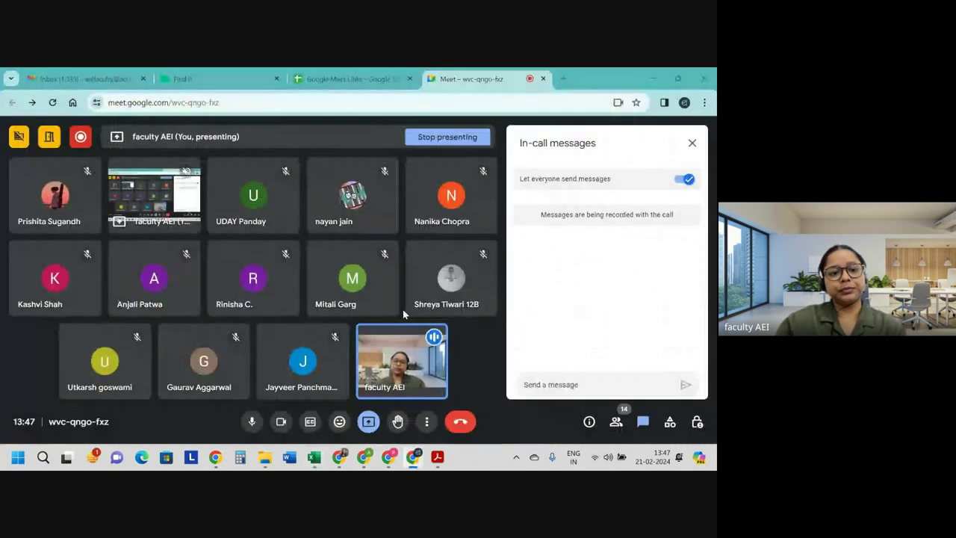
pyautogui.hotkey('alt', 'Tab')
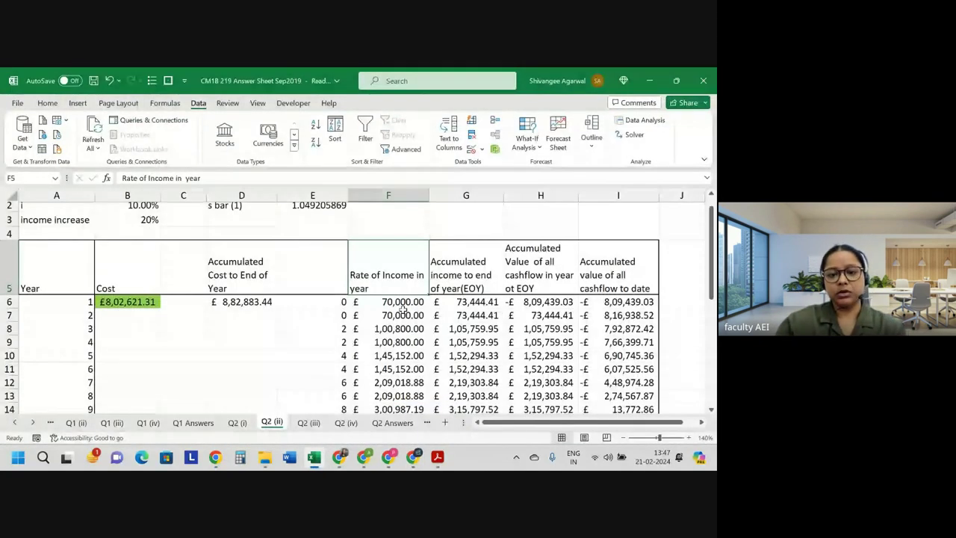
pyautogui.scroll(-2, 254, 335)
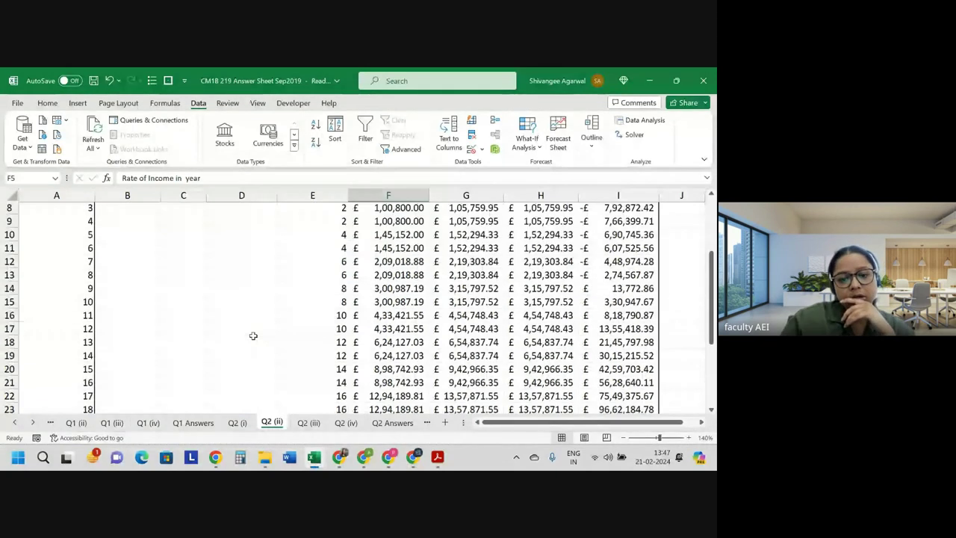
pyautogui.scroll(3, 253, 335)
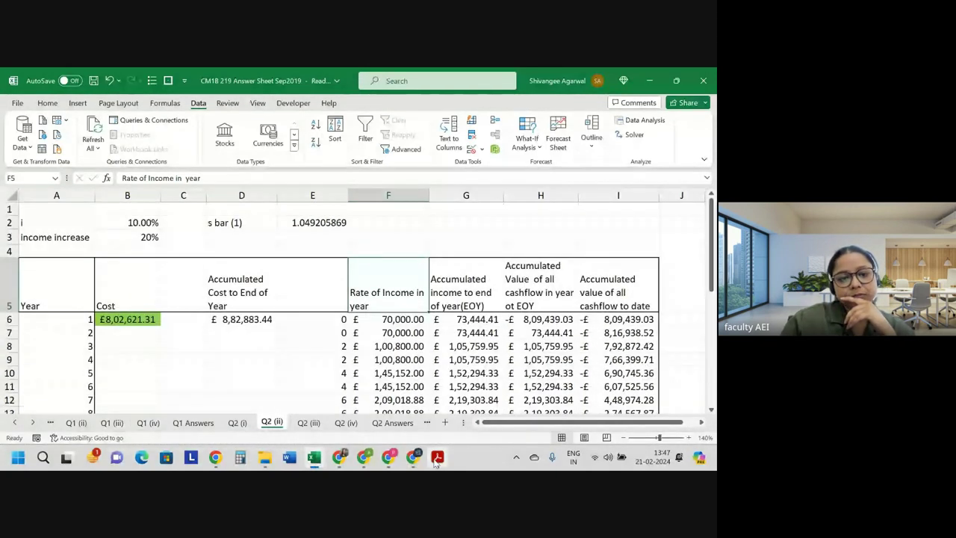
pyautogui.click(437, 457)
# Select the text 'investor does not have enough capital to cover the outgo for Project B'
pyautogui.moveTo(158, 193); pyautogui.dragTo(416, 193)
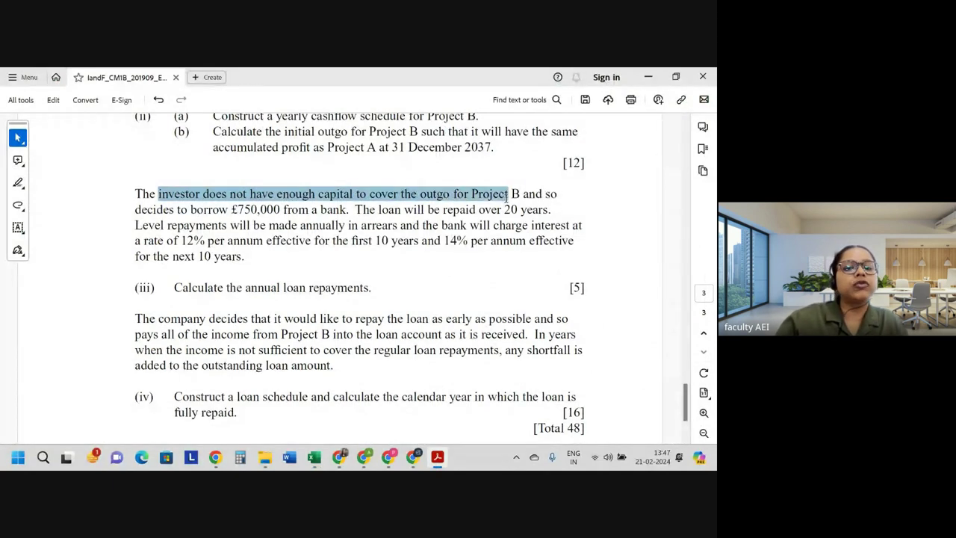
pyautogui.moveTo(416, 194); pyautogui.dragTo(517, 197)
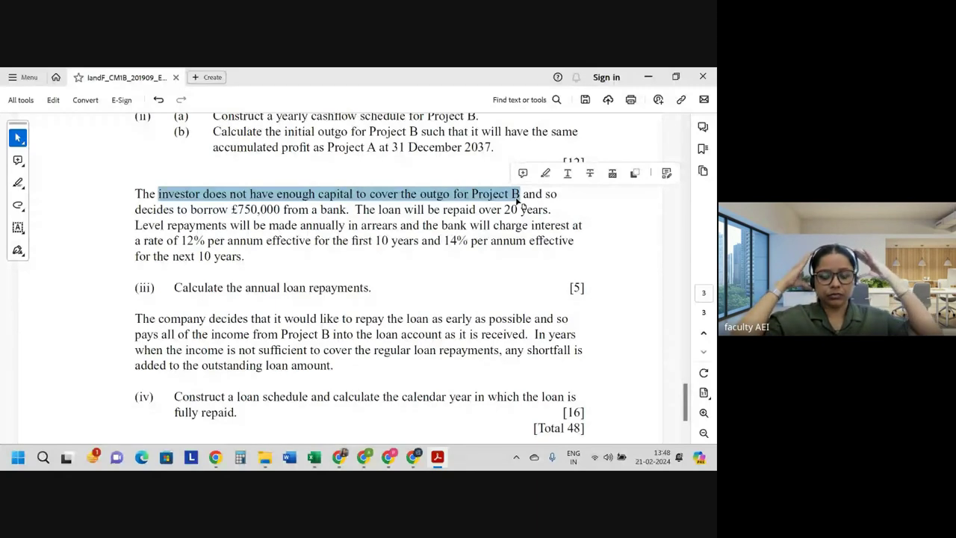
pyautogui.moveTo(413, 464)
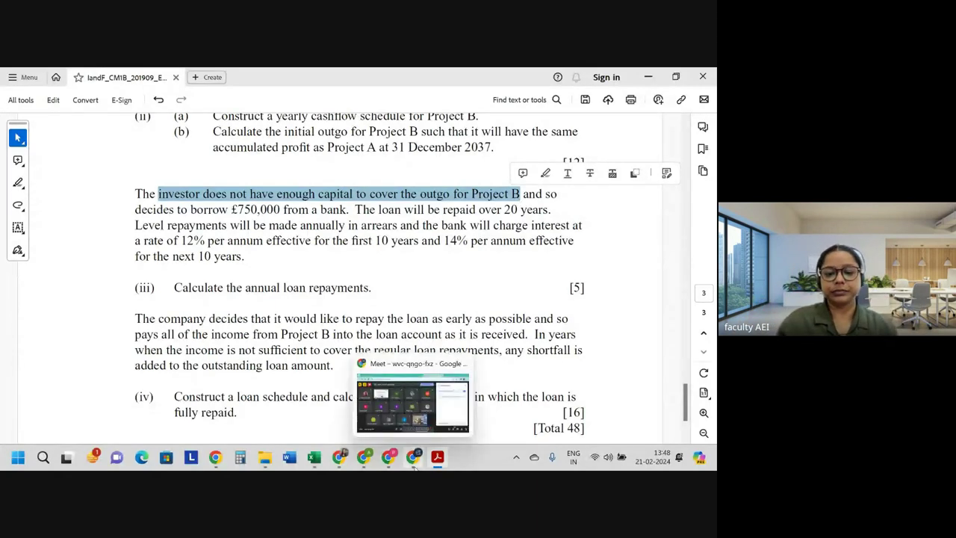
pyautogui.click(413, 407)
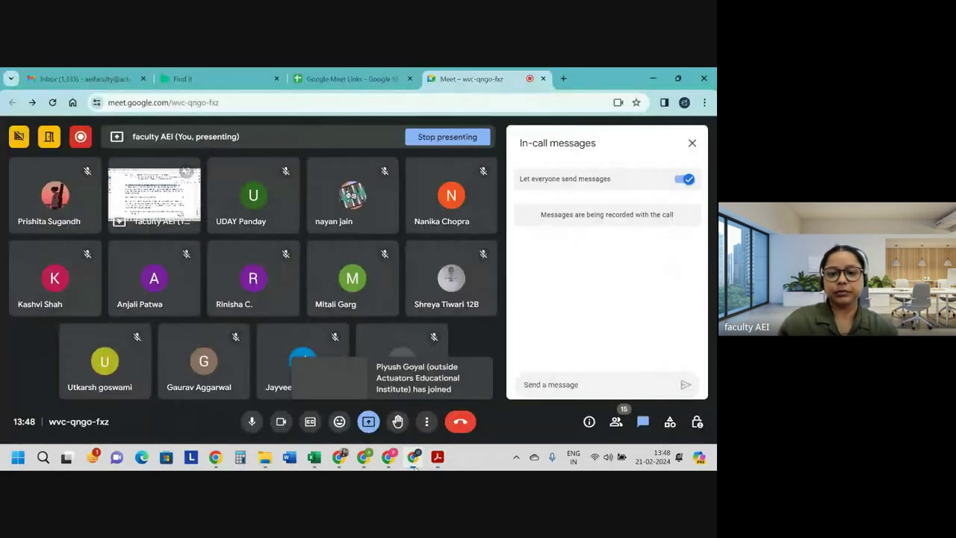
pyautogui.click(415, 455)
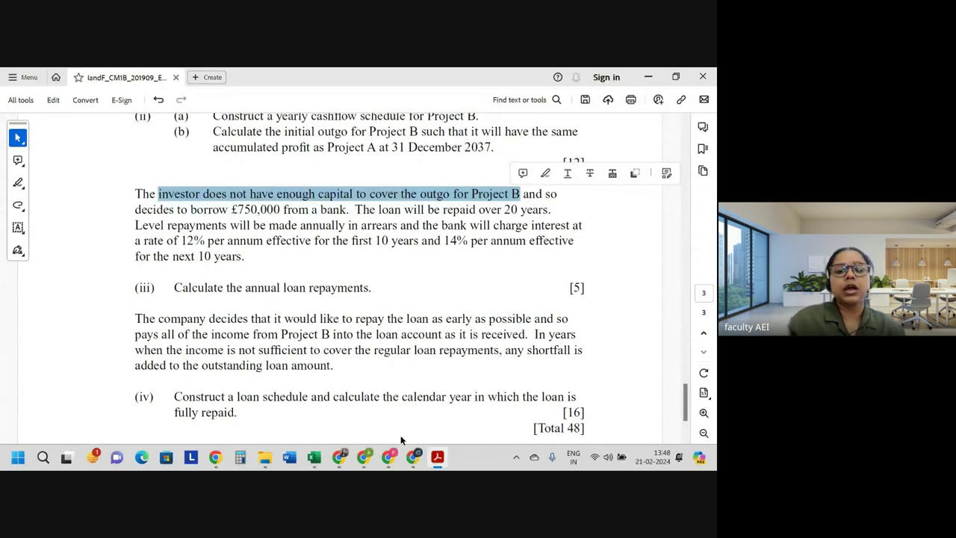
# Select 'the annual loan repayments' in part (iii), then switch windows back toward the spreadsheet
pyautogui.moveTo(226, 290); pyautogui.dragTo(369, 292)
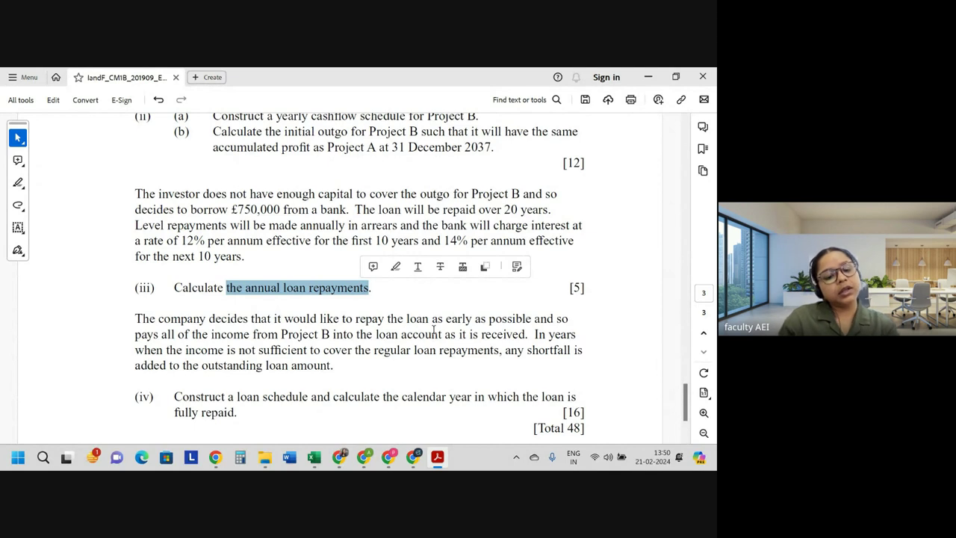
pyautogui.hotkey('alt', 'Tab')
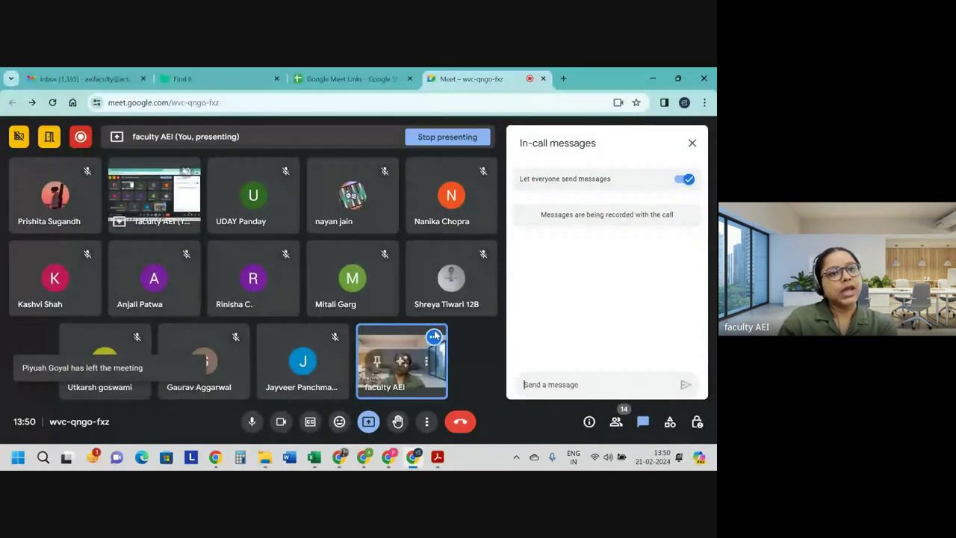
pyautogui.hotkey('alt', 'Tab')
# On the Q2 (iii) sheet, enter the Loan label with the amount 7,50,000
pyautogui.click(313, 457)
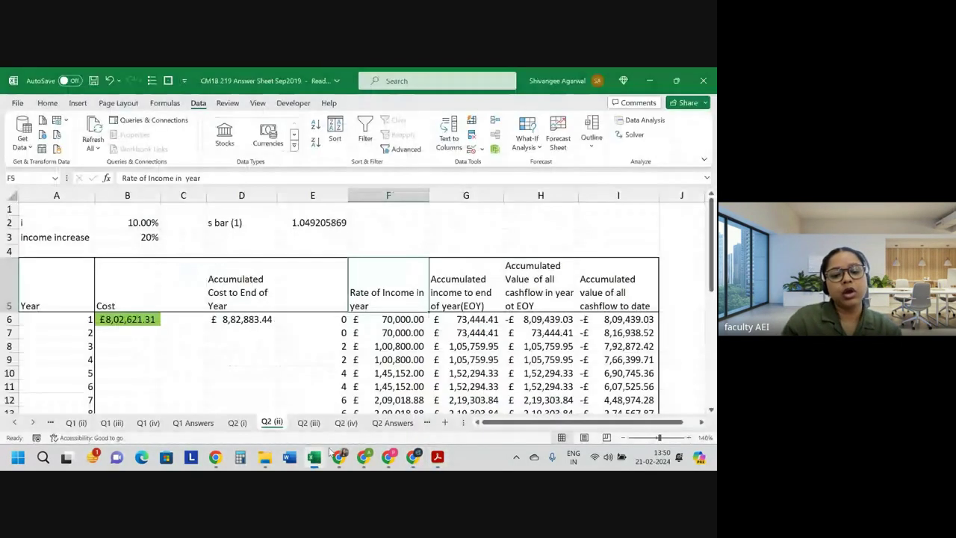
pyautogui.click(309, 423)
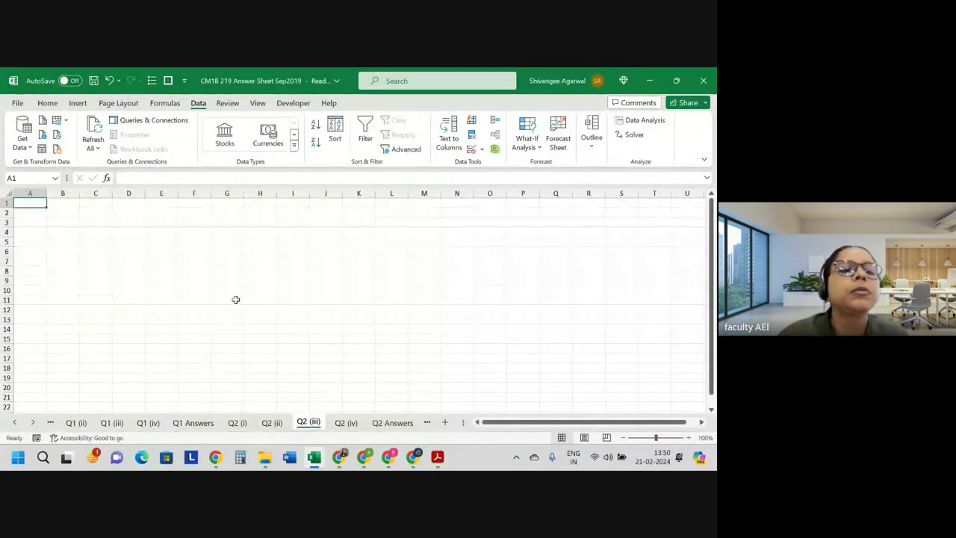
pyautogui.scroll(2, 235, 299)
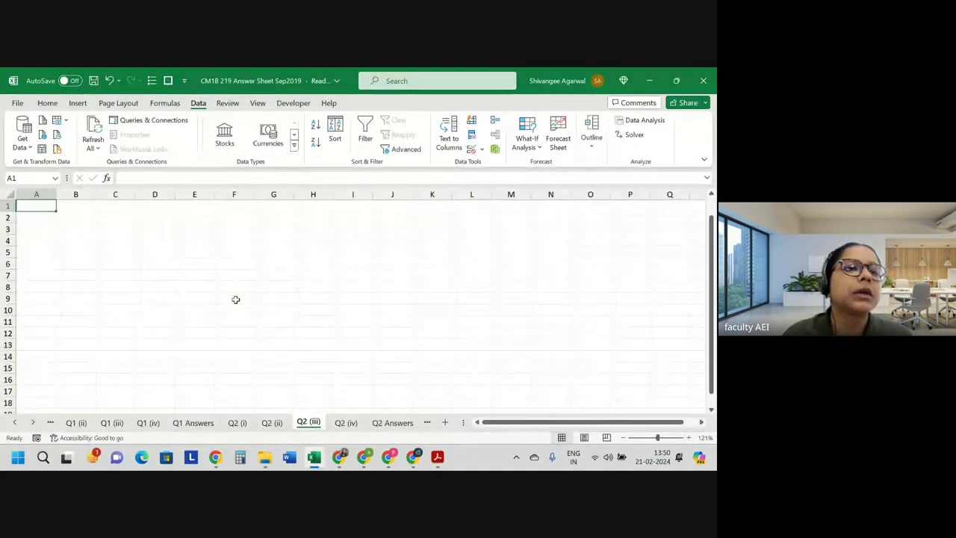
pyautogui.scroll(1, 235, 299)
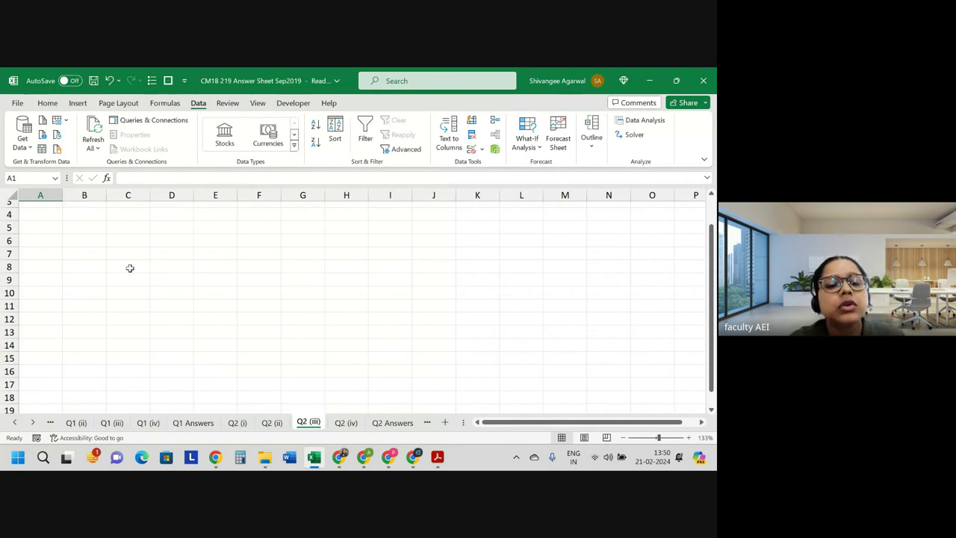
pyautogui.scroll(1, 130, 267)
pyautogui.write('LO')
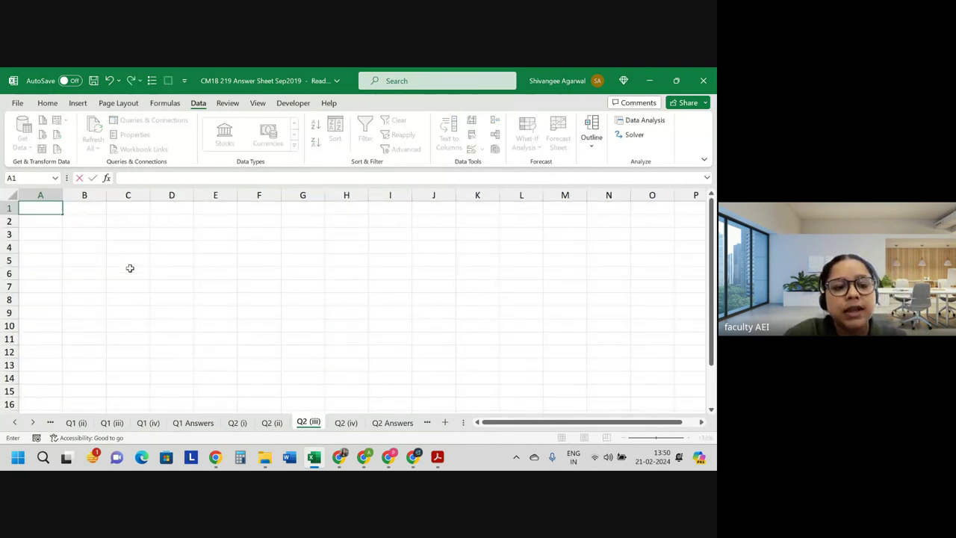
pyautogui.press('Tab')
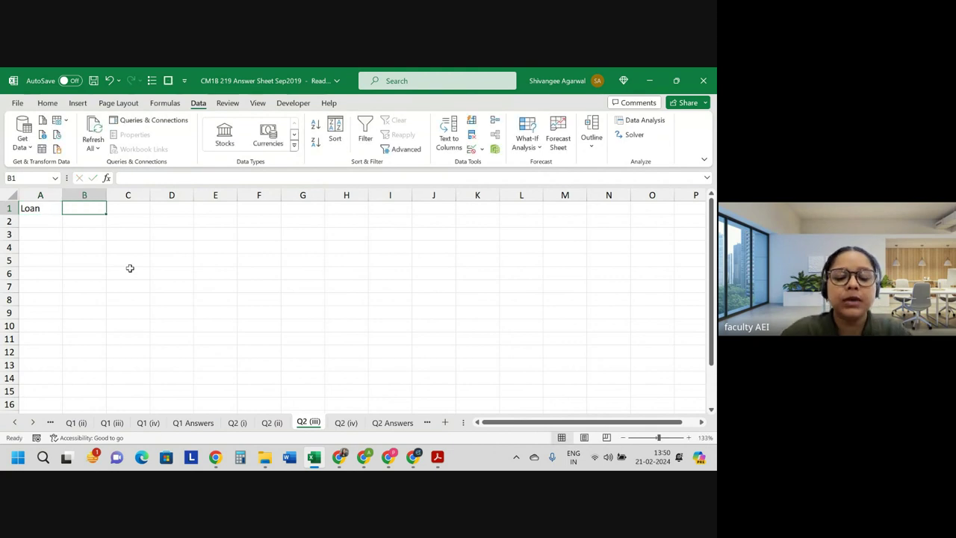
pyautogui.write('7,50,')
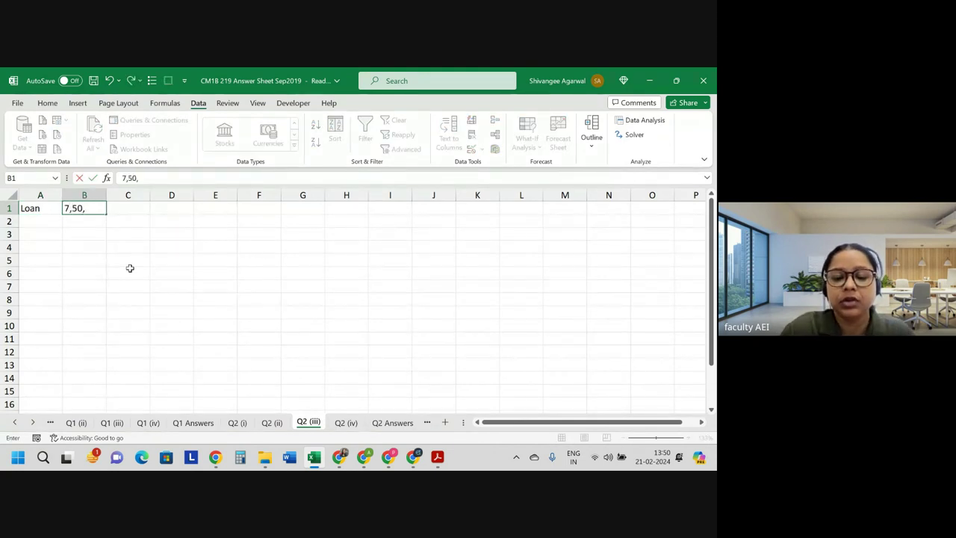
pyautogui.write('000')
pyautogui.press('BackSpace')
pyautogui.press('Return')
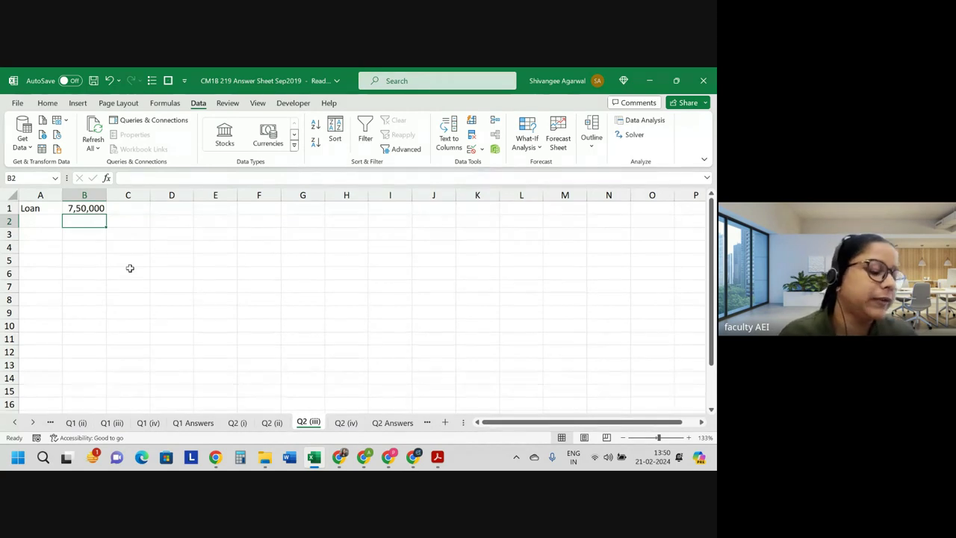
# Fill row 2 with Interest: 12% for 10 years
pyautogui.press('Left')
pyautogui.write('Interest')
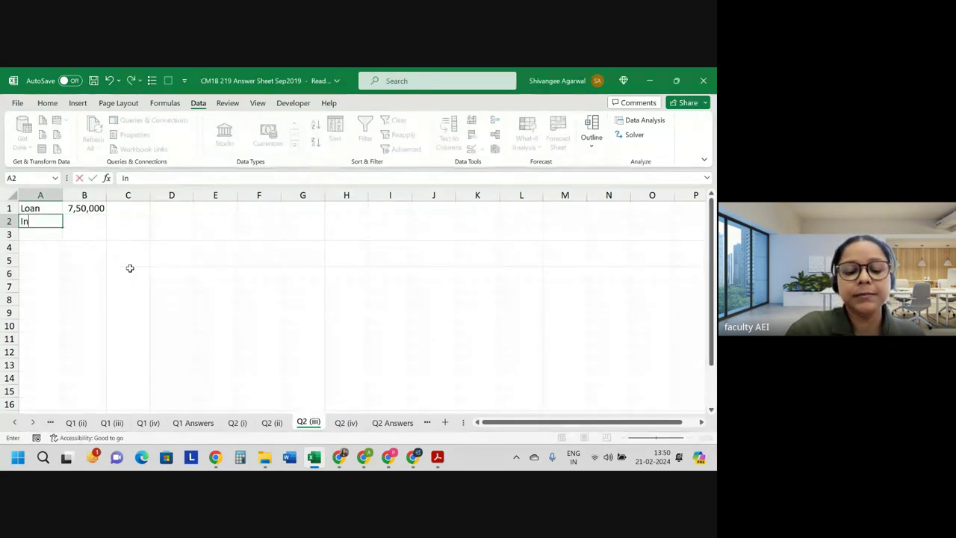
pyautogui.press('Right')
pyautogui.write('12')
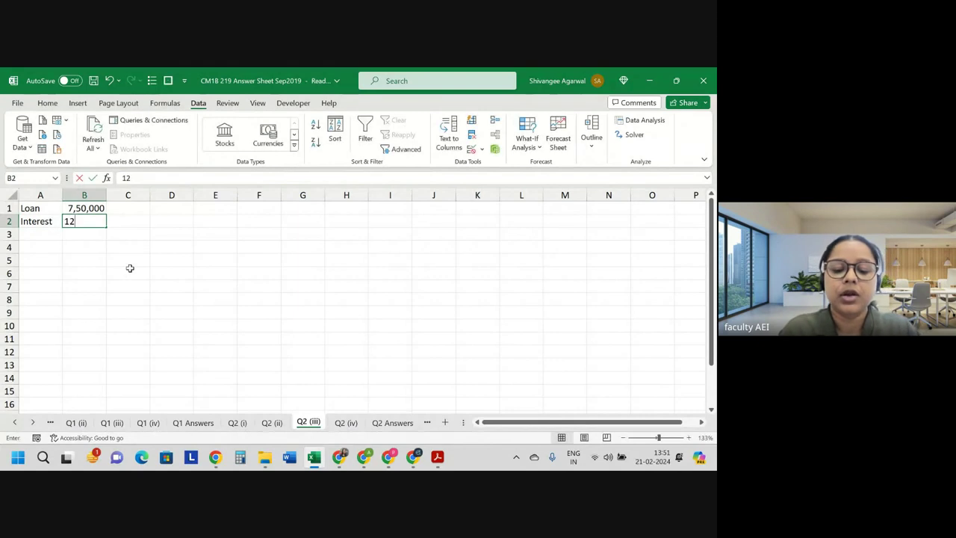
pyautogui.hotkey('alt', 'Tab')
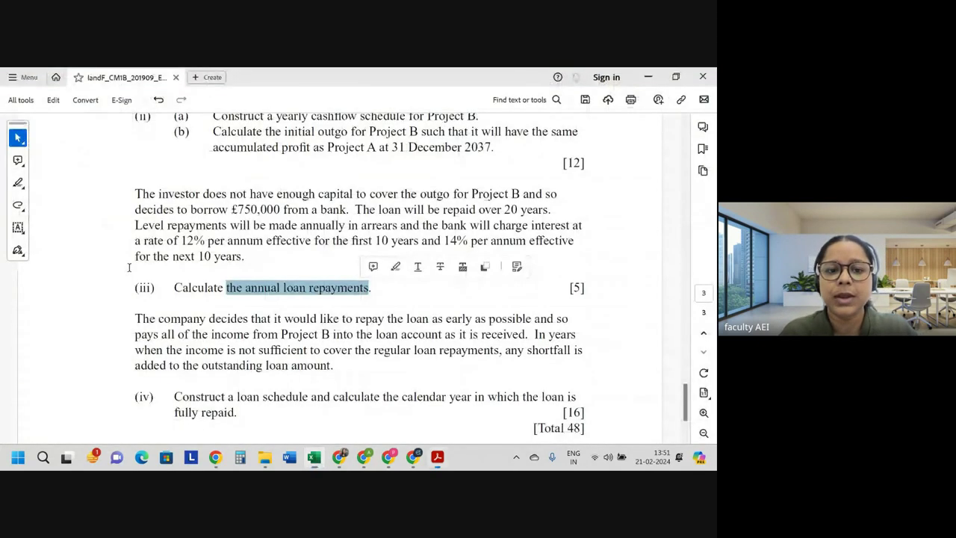
pyautogui.hotkey('alt', 'Tab')
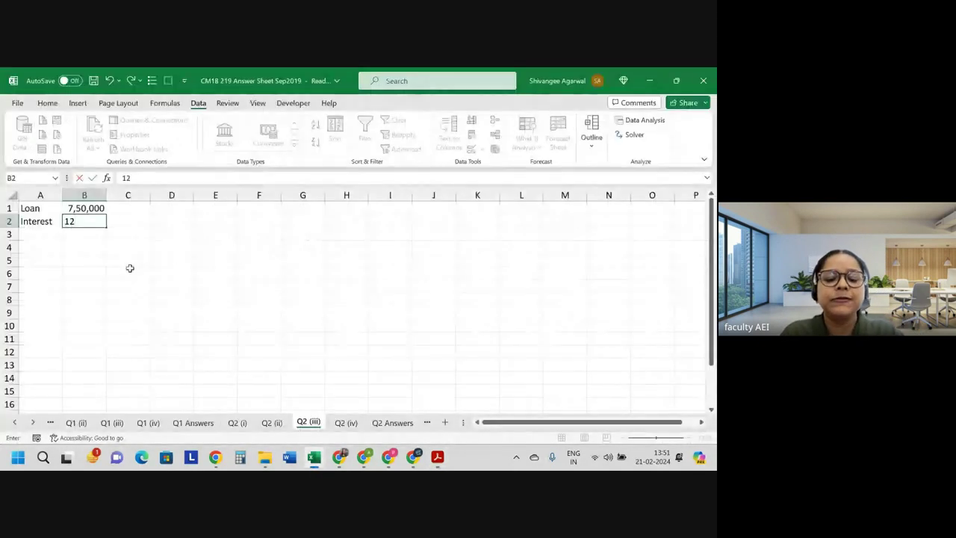
pyautogui.write('%')
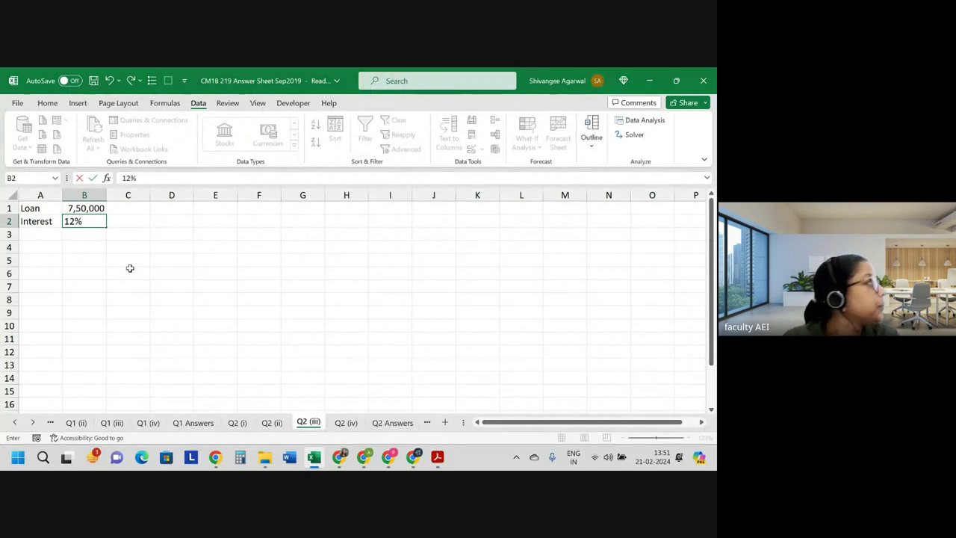
pyautogui.press('Tab')
pyautogui.write('f')
pyautogui.press('Tab')
pyautogui.write('10')
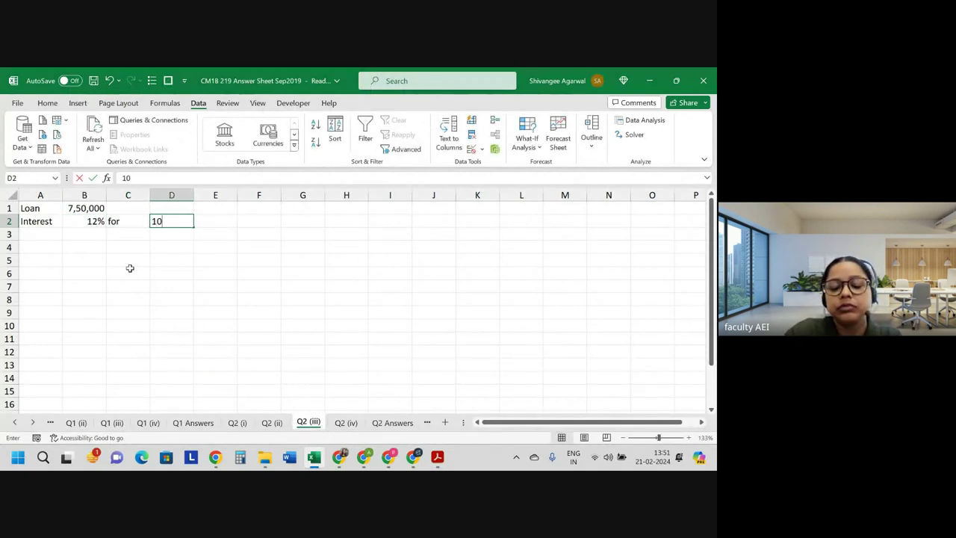
pyautogui.press('Tab')
pyautogui.write('y')
pyautogui.press('Return')
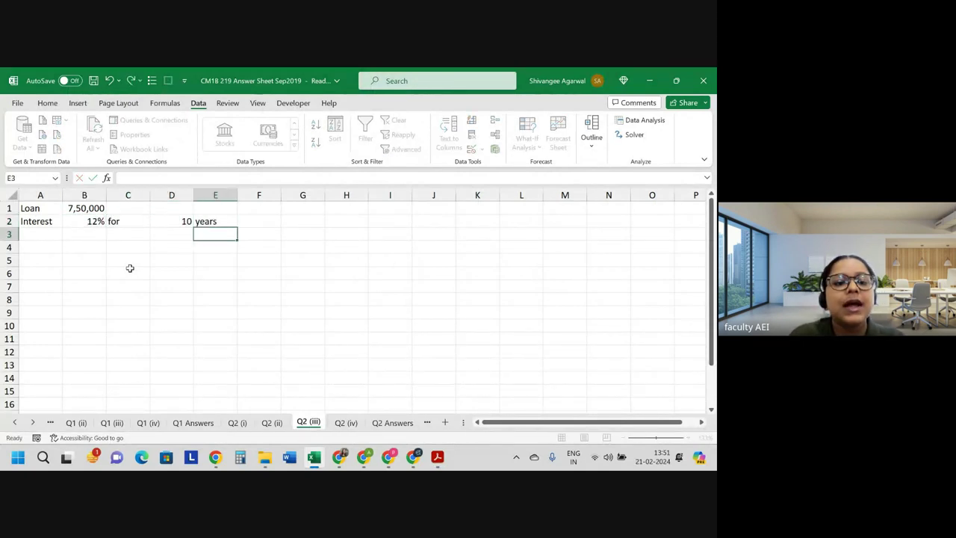
# Fill row 3 with 14% for 10 years
pyautogui.press('Left')
pyautogui.press('Left')
pyautogui.press('Left')
pyautogui.press('Left')
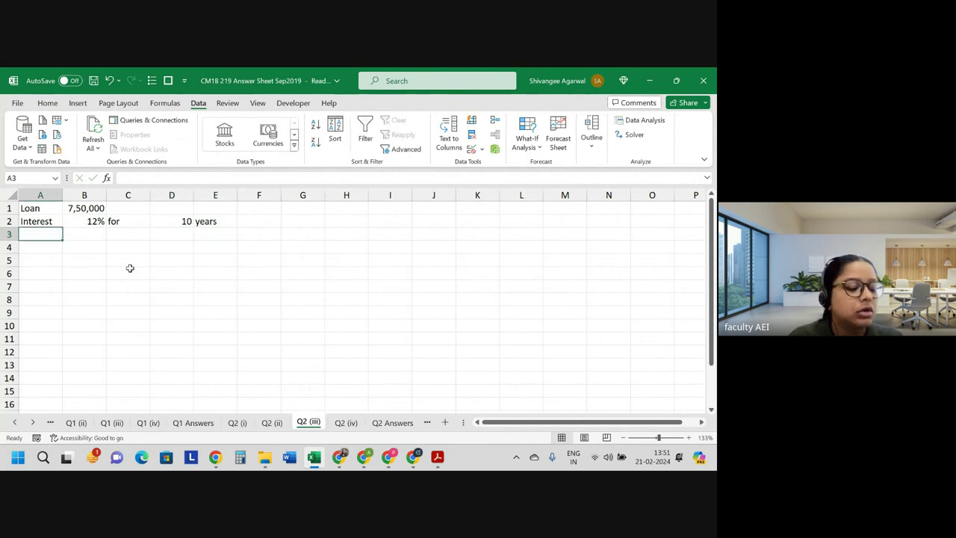
pyautogui.press('Right')
pyautogui.write('14%')
pyautogui.press('Tab')
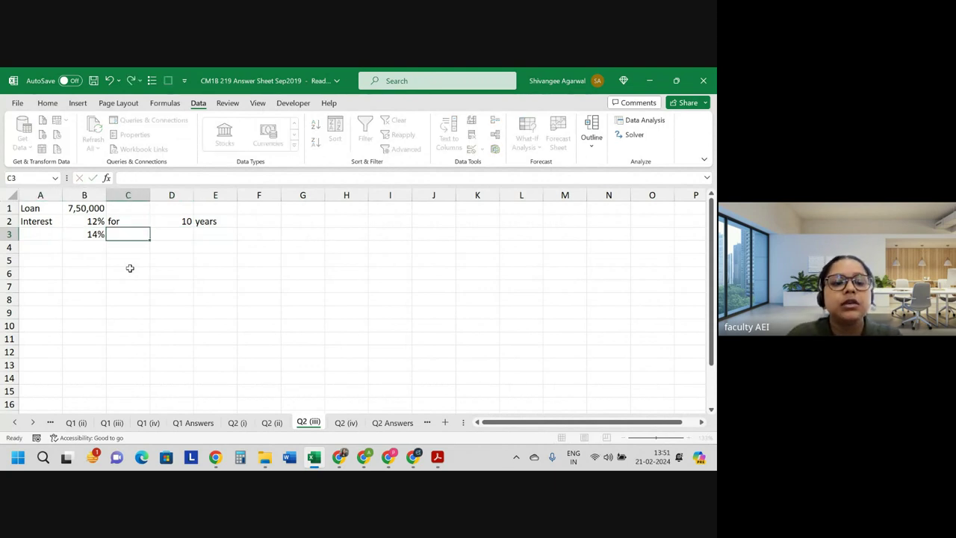
pyautogui.write('f')
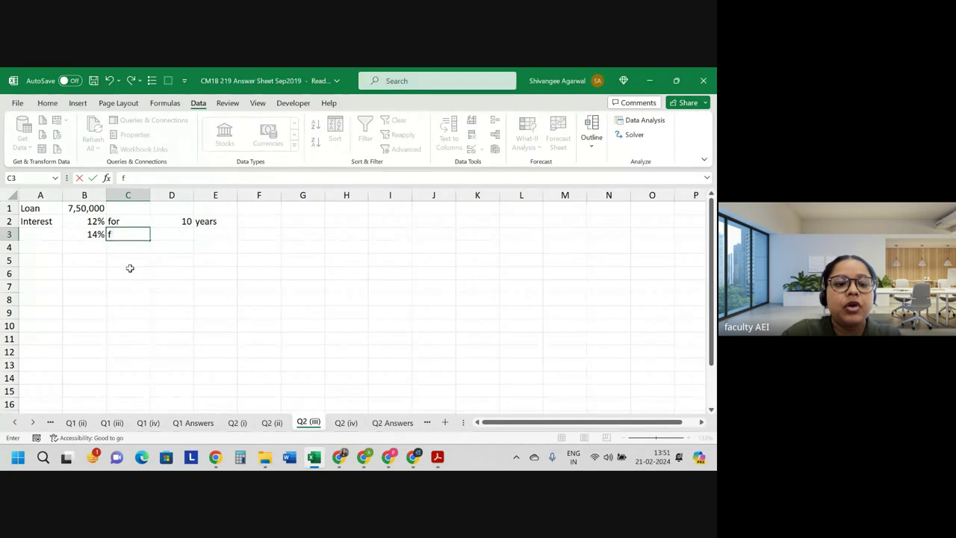
pyautogui.write('or')
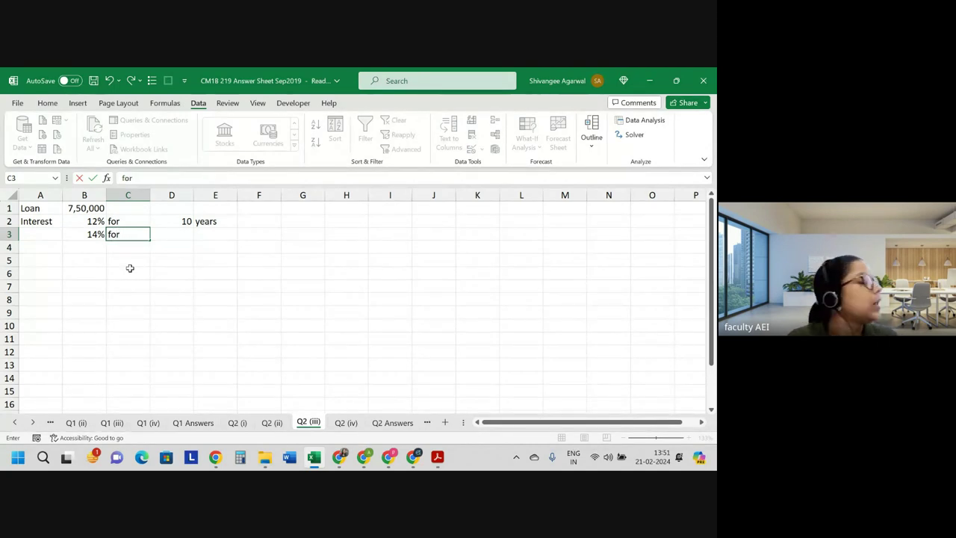
pyautogui.press('Tab')
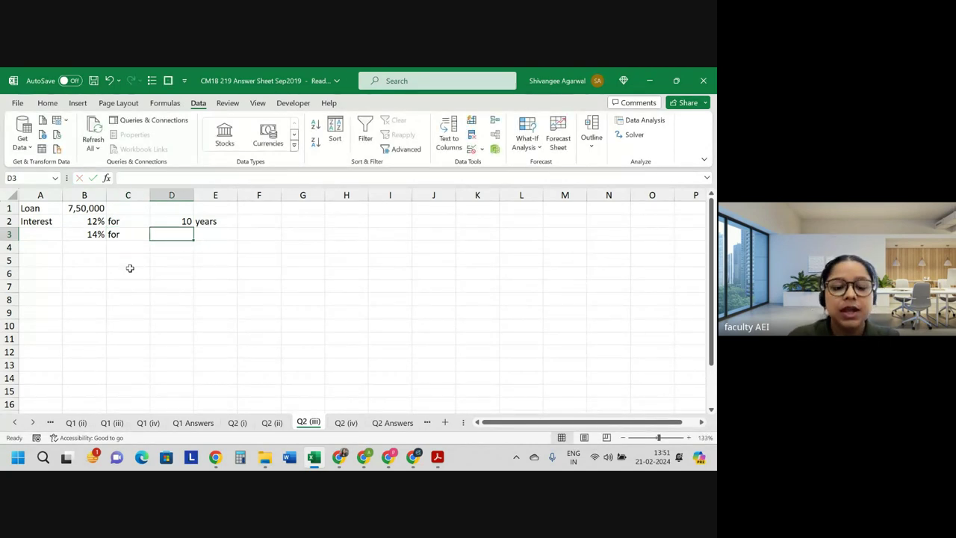
pyautogui.write('1ars')
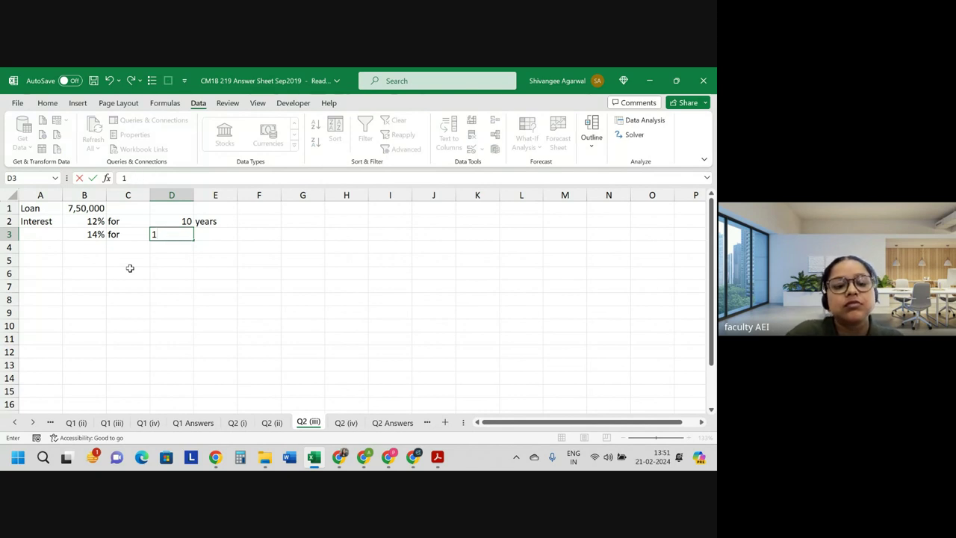
pyautogui.write('0')
pyautogui.press('Tab')
pyautogui.write('years')
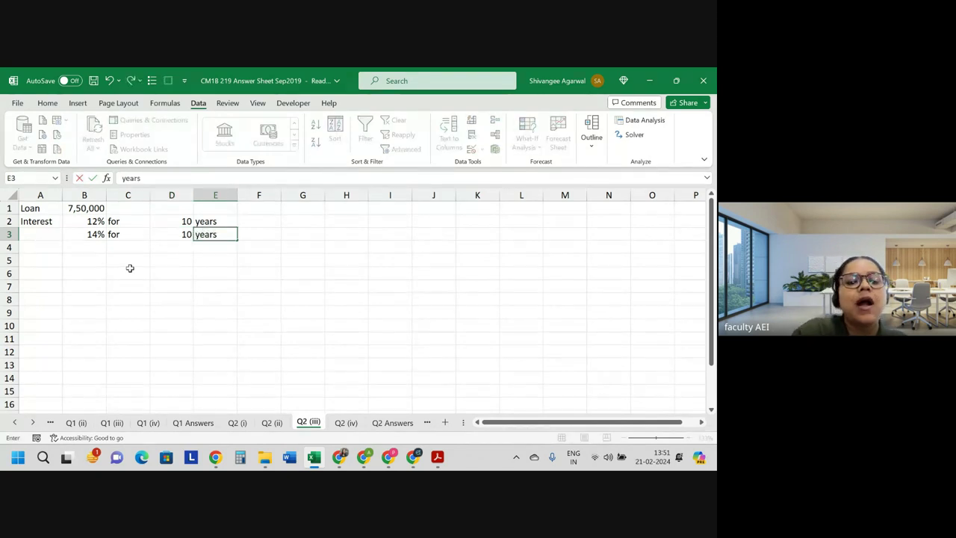
pyautogui.press('Return')
# Add a Repayment label in A5 and autofit column A to it
pyautogui.hotkey('alt', 'Tab')
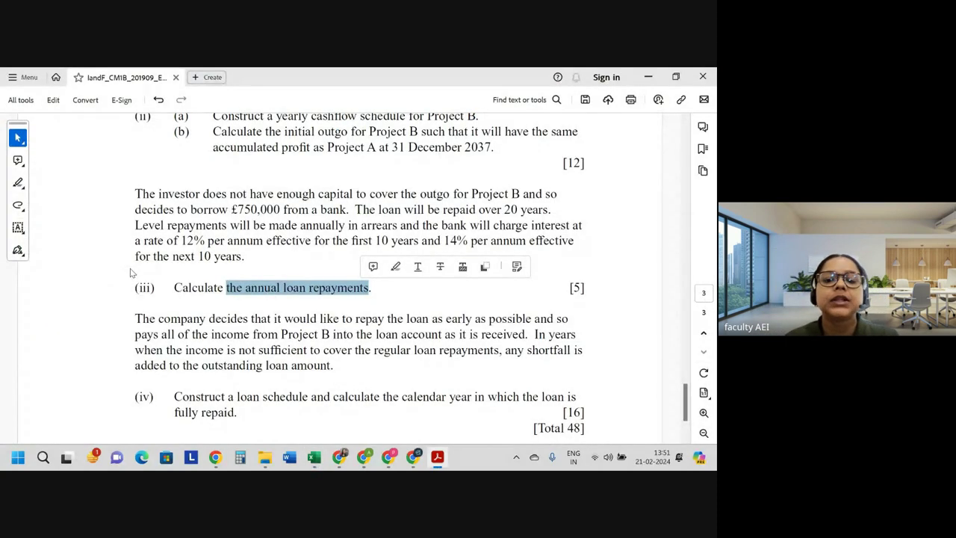
pyautogui.hotkey('alt', 'Tab')
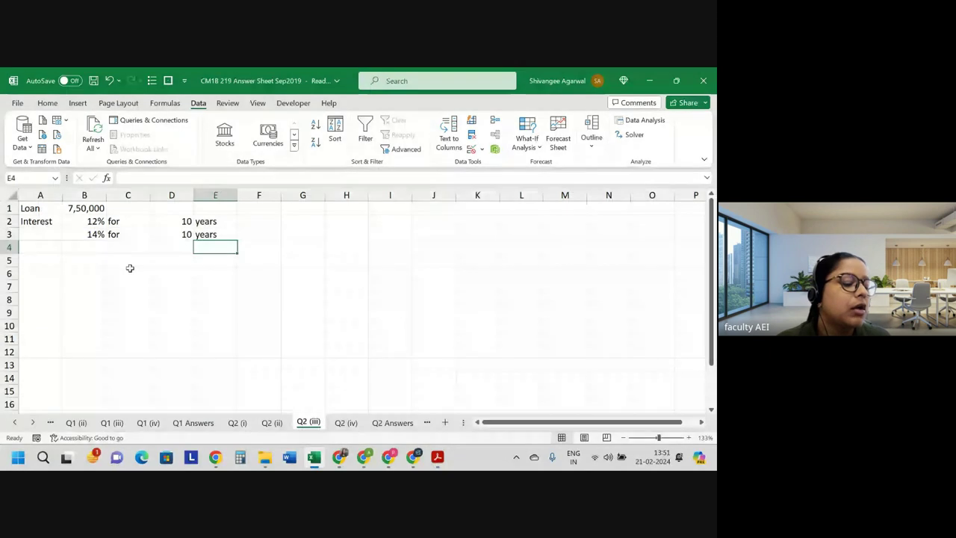
pyautogui.press('Down')
pyautogui.press('Down')
pyautogui.press('Left')
pyautogui.press('Left')
pyautogui.press('Left')
pyautogui.press('Left')
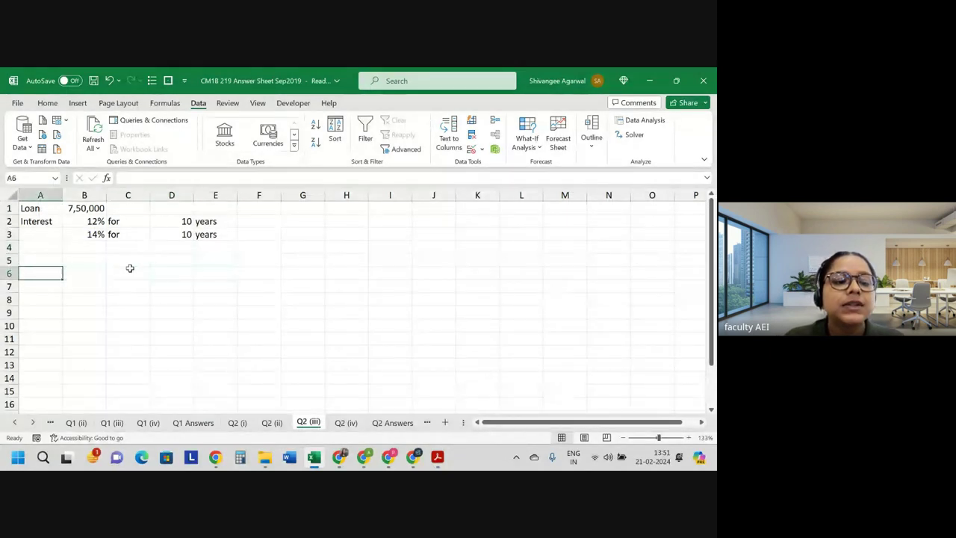
pyautogui.press('Up')
pyautogui.write('Repayme')
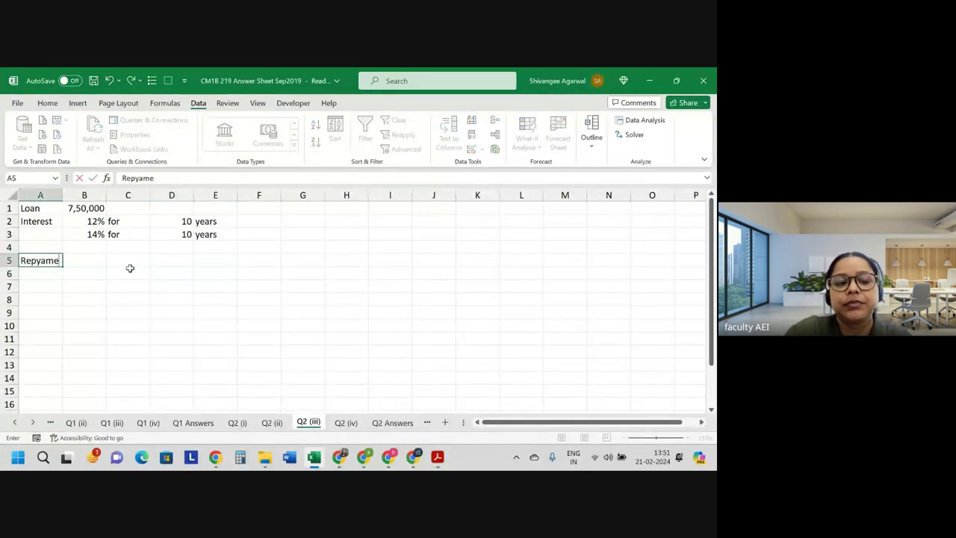
pyautogui.write('nt')
pyautogui.press('Tab')
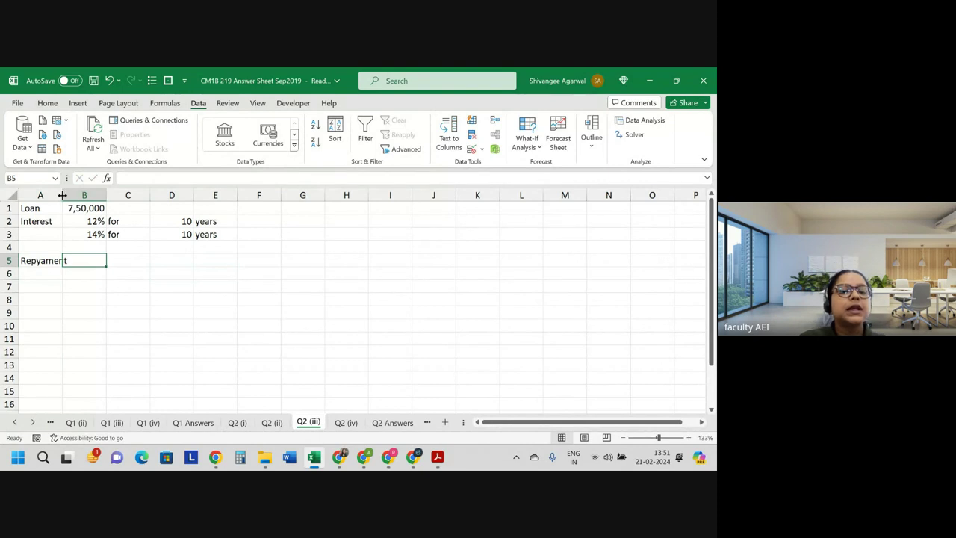
pyautogui.doubleClick(63, 195)
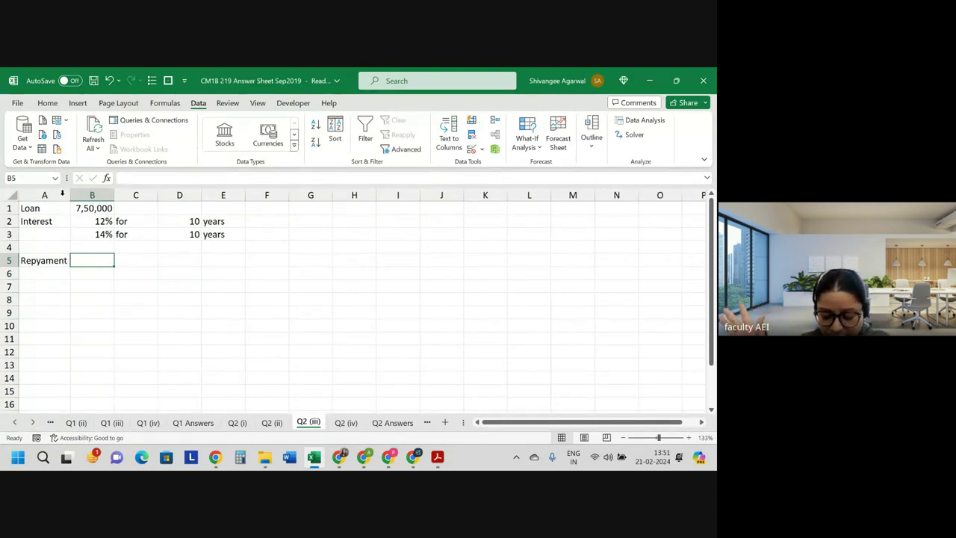
pyautogui.hotkey('alt', 'Tab')
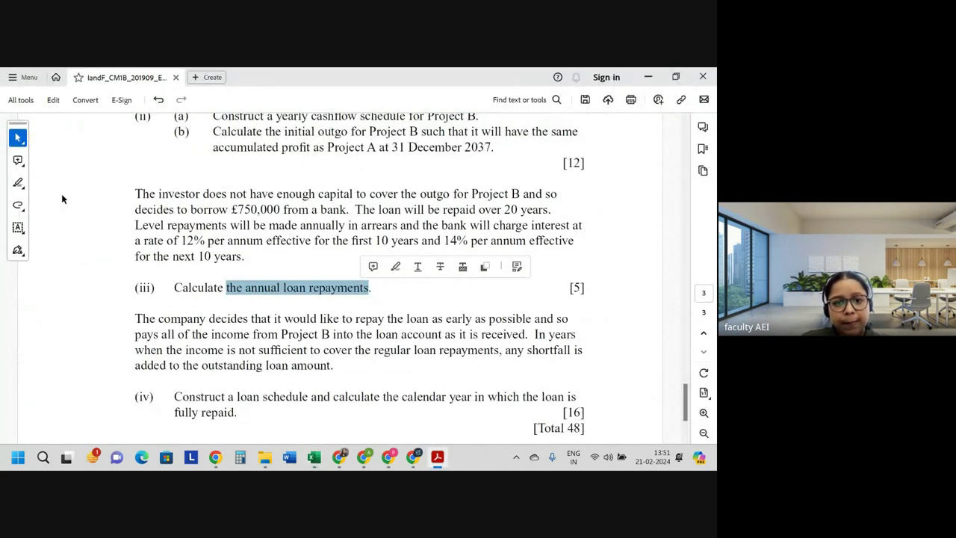
pyautogui.moveTo(300, 225); pyautogui.dragTo(420, 226)
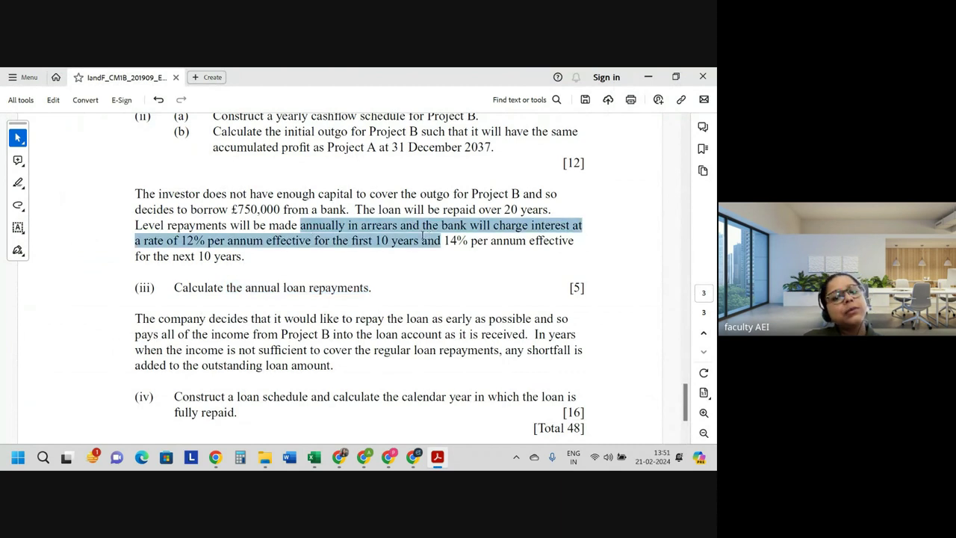
pyautogui.hotkey('alt', 'Tab')
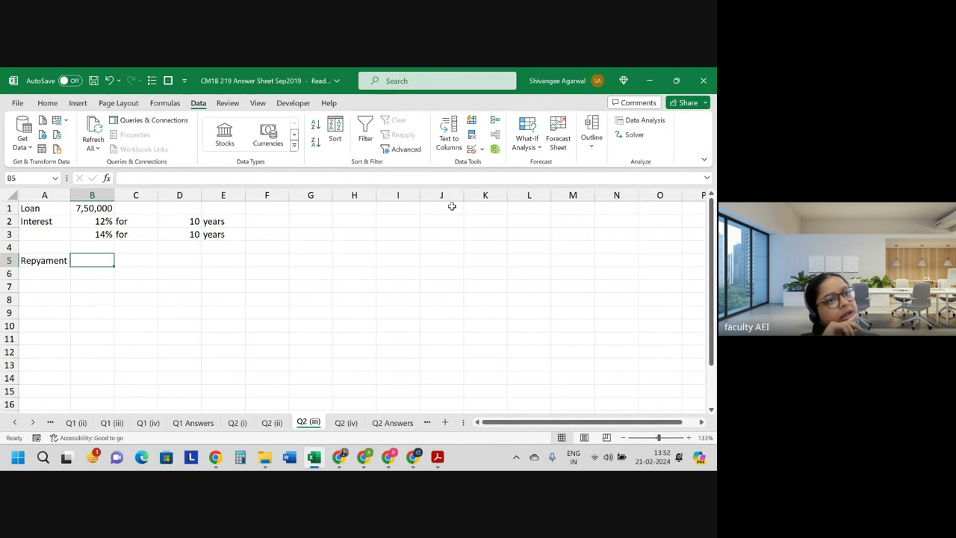
pyautogui.write('=(')
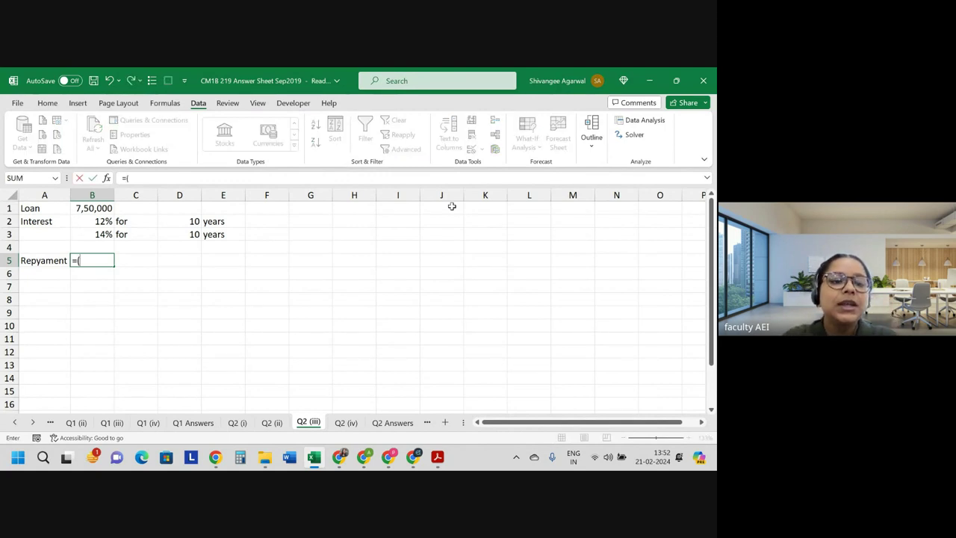
pyautogui.press('BackSpace')
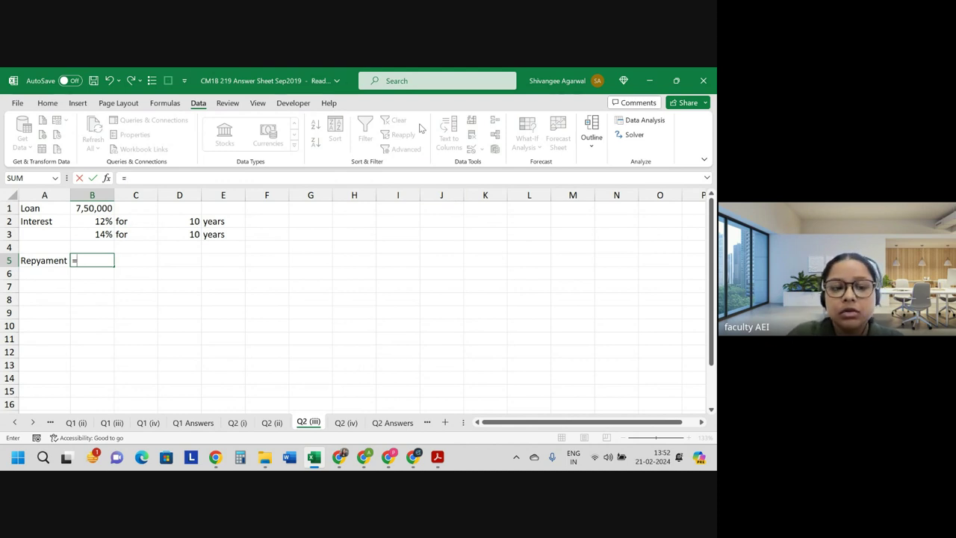
pyautogui.press('Up')
pyautogui.press('Up')
pyautogui.press('Up')
pyautogui.press('Up')
pyautogui.press('BackSpace')
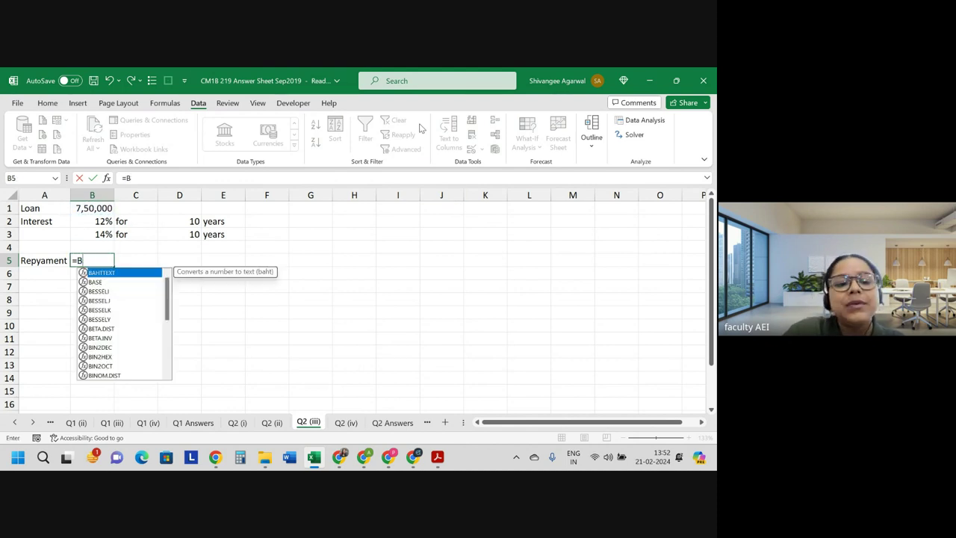
pyautogui.press('BackSpace')
pyautogui.press('BackSpace')
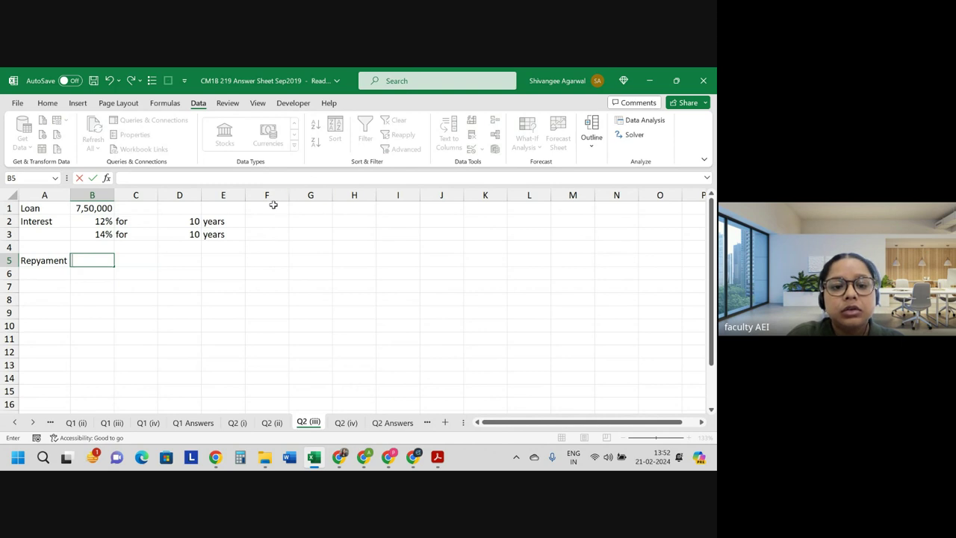
# Label F1 'Annuity' and enter a:<10> in G1 beside it
pyautogui.click(275, 207)
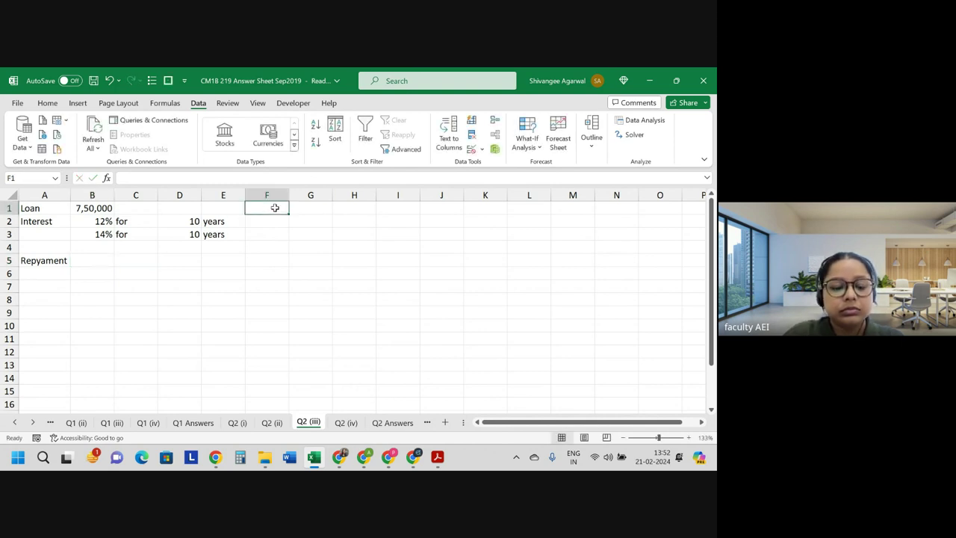
pyautogui.write('Annuity')
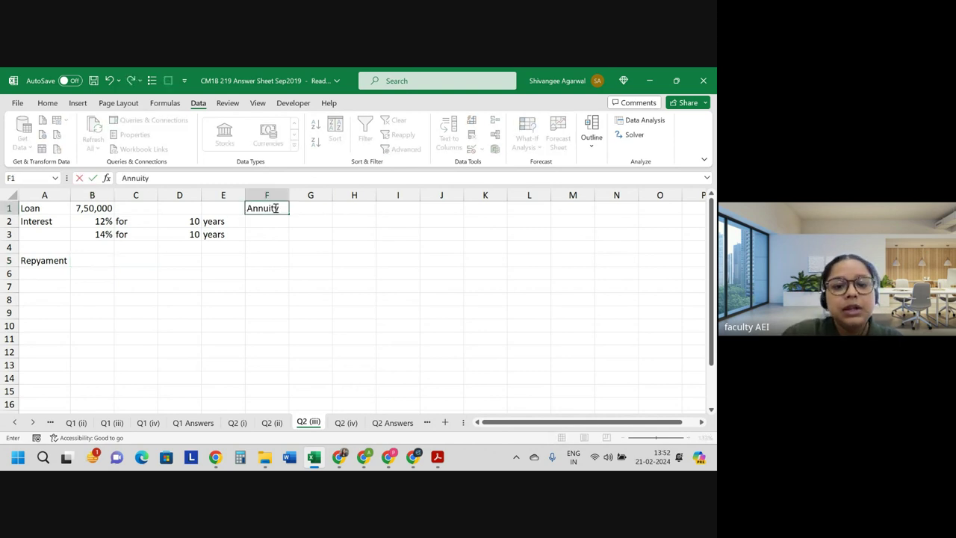
pyautogui.press('Tab')
pyautogui.click(275, 209)
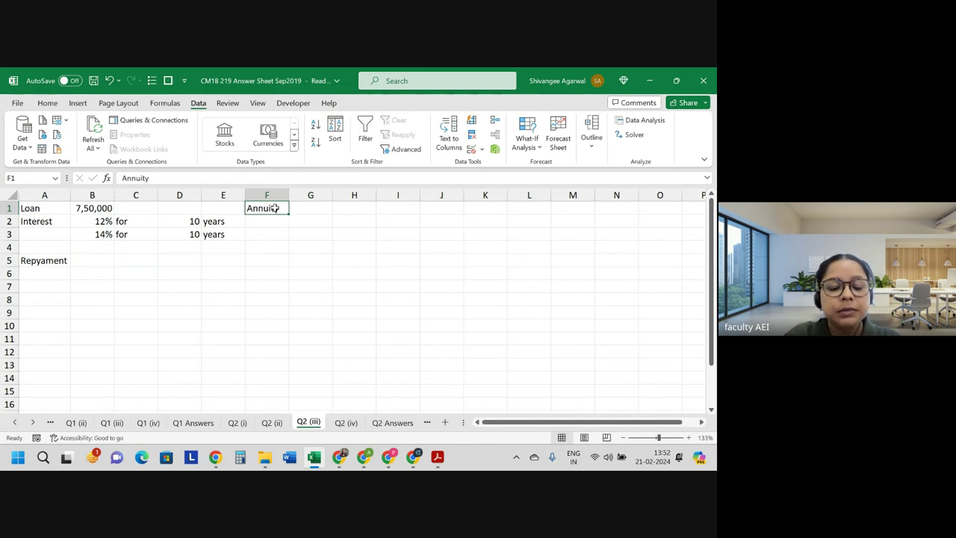
pyautogui.press('Return')
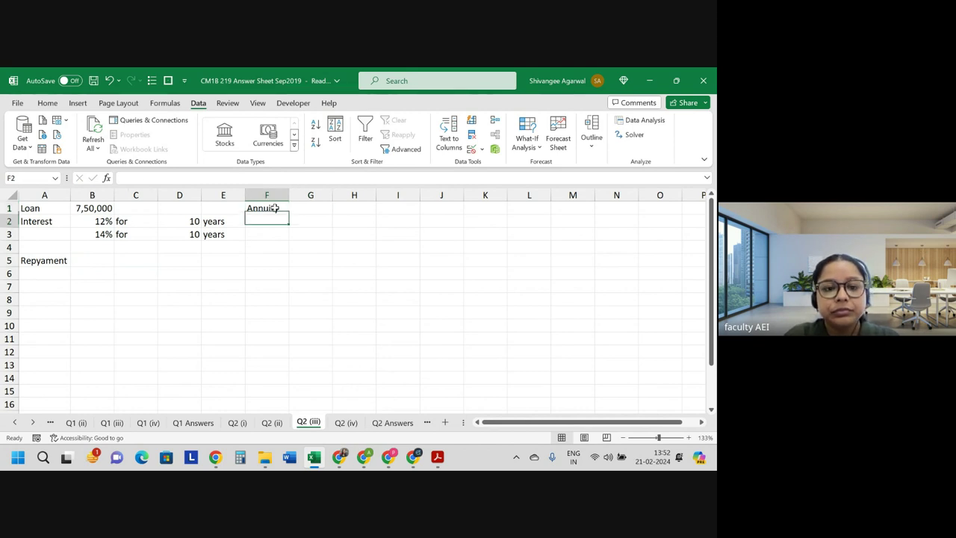
pyautogui.click(275, 208)
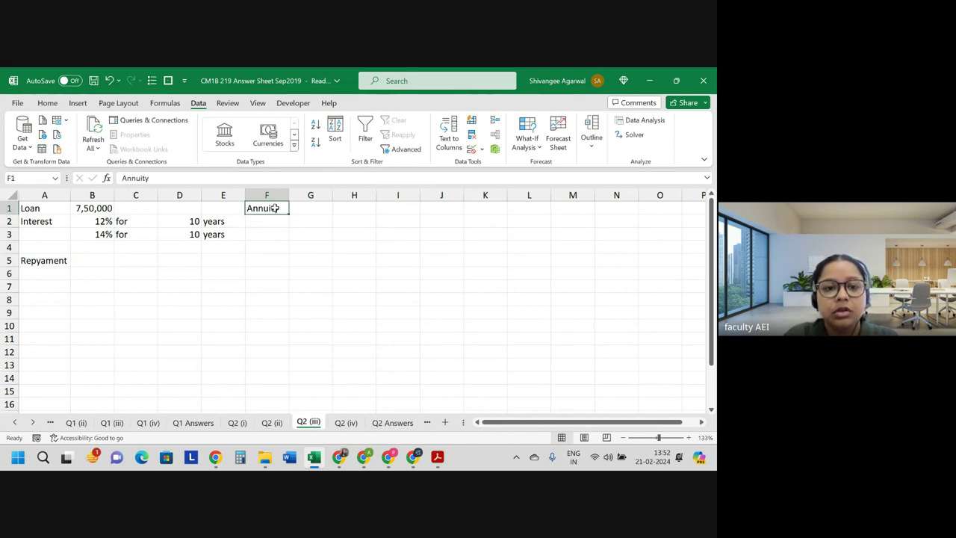
pyautogui.press('Tab')
pyautogui.write('a')
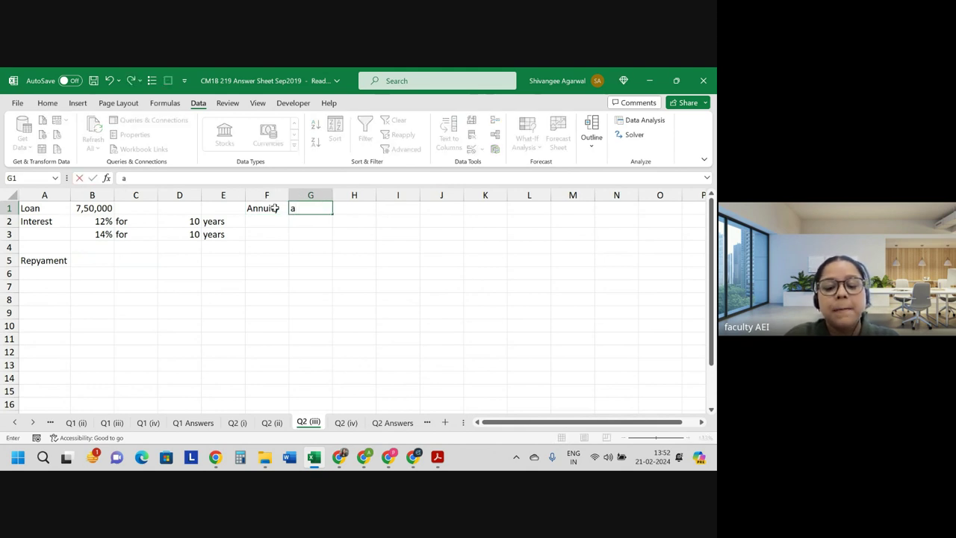
pyautogui.write(':<1')
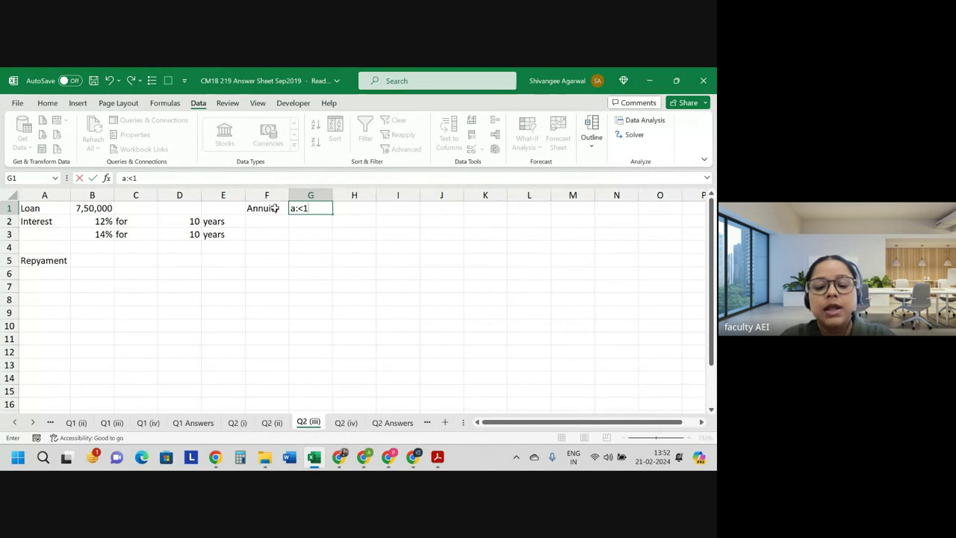
pyautogui.write('0')
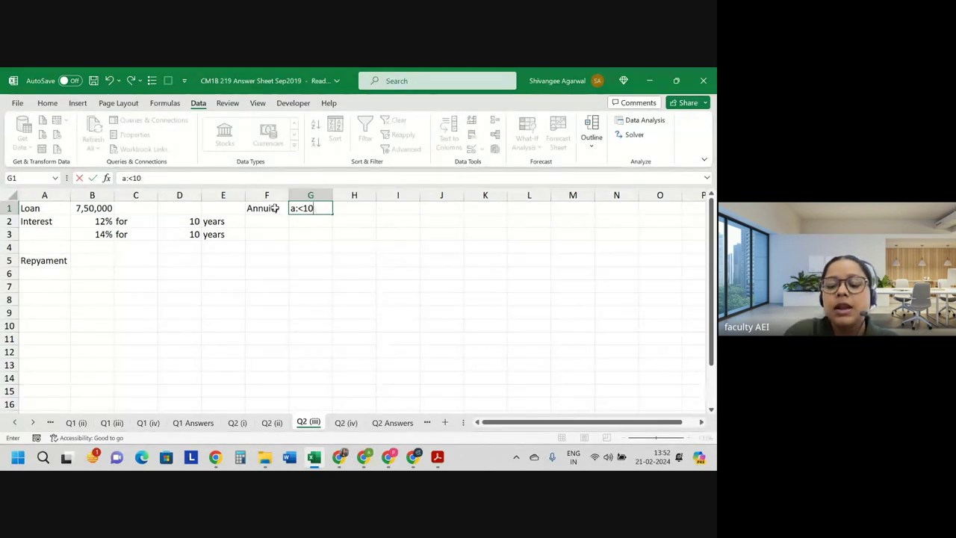
pyautogui.write(':>')
pyautogui.press('Return')
pyautogui.press('Down')
pyautogui.press('Left')
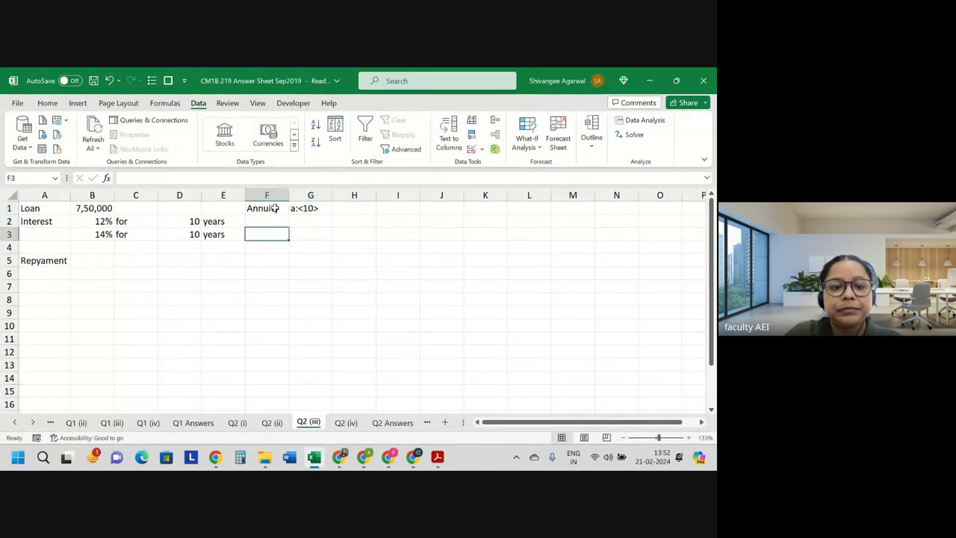
# Enter the annuity factor formula =(1-(1+B2)^-D2)/B2 in G2
pyautogui.press('Right')
pyautogui.press('Up')
pyautogui.write('=')
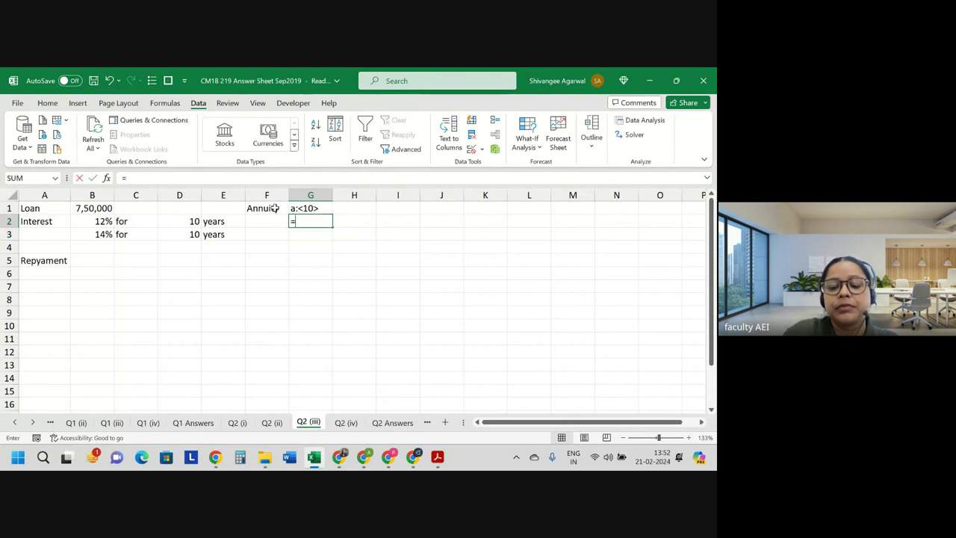
pyautogui.write('(1-')
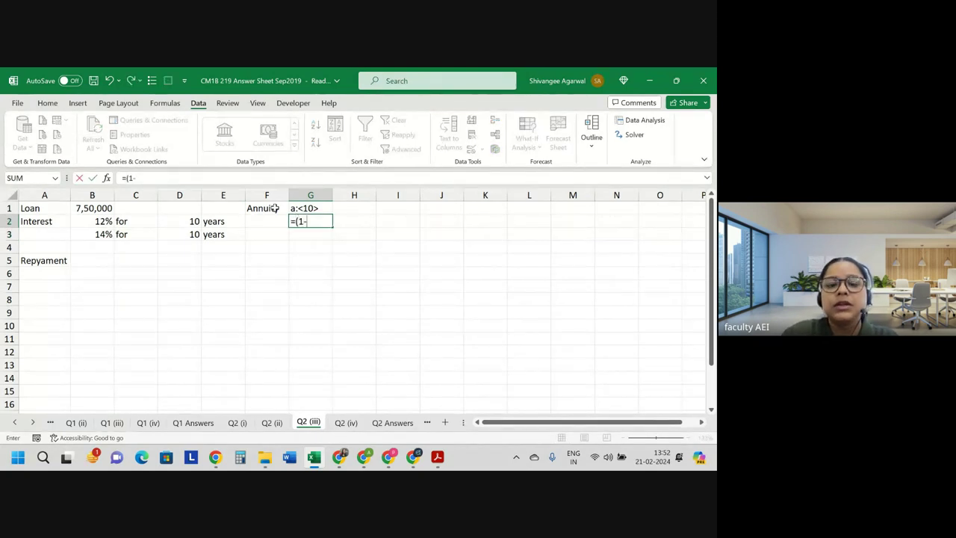
pyautogui.write('(1+')
pyautogui.press('Left')
pyautogui.press('Left')
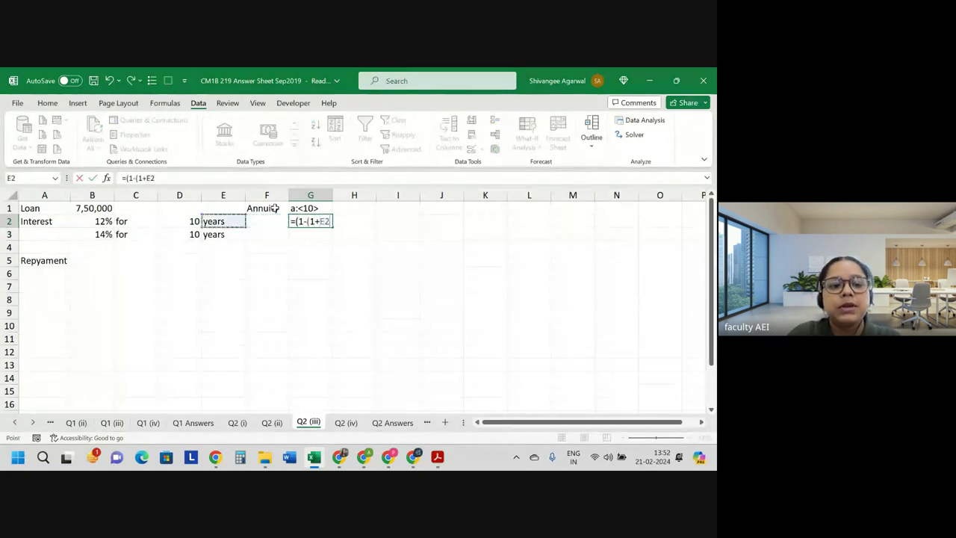
pyautogui.press('Left')
pyautogui.press('Left')
pyautogui.press('Left')
pyautogui.write(')')
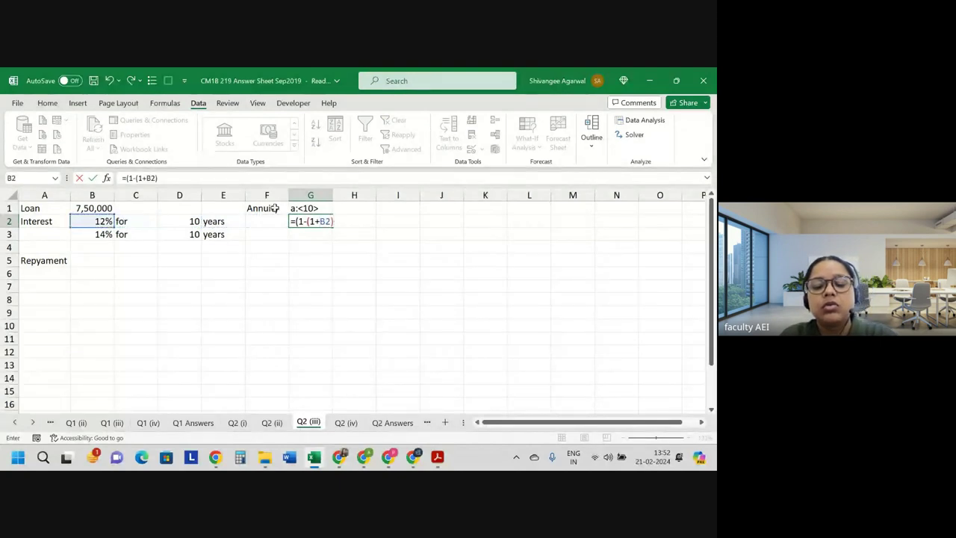
pyautogui.write('^')
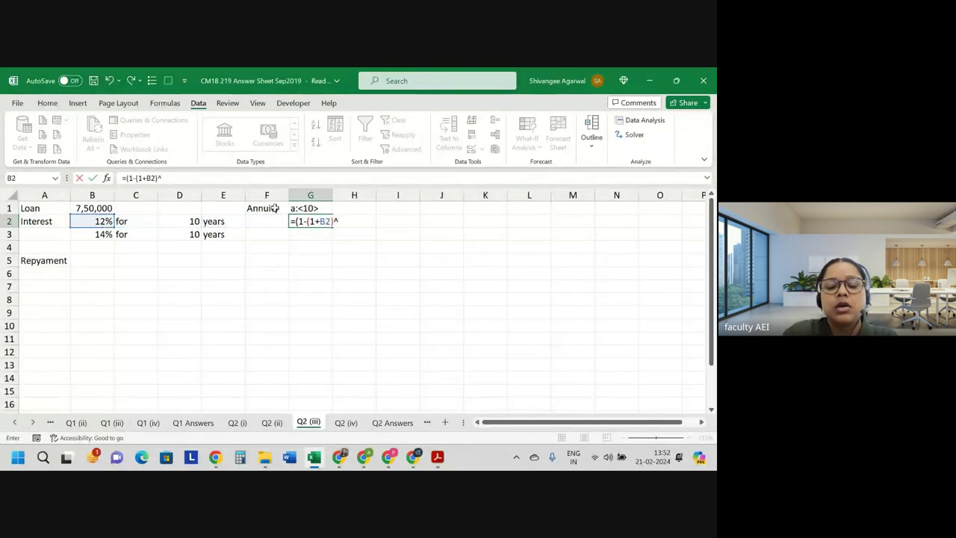
pyautogui.press('Left')
pyautogui.press('Left')
pyautogui.press('Left')
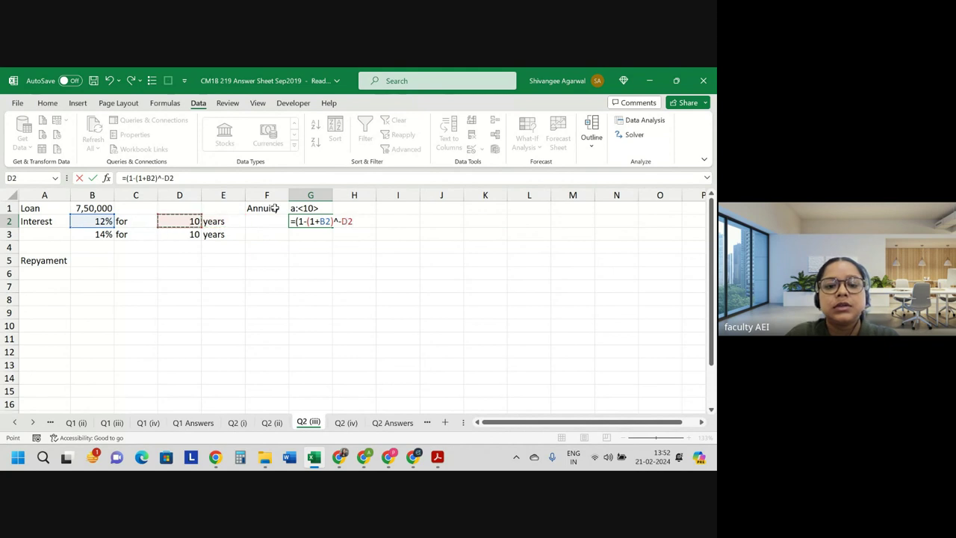
pyautogui.write(')/')
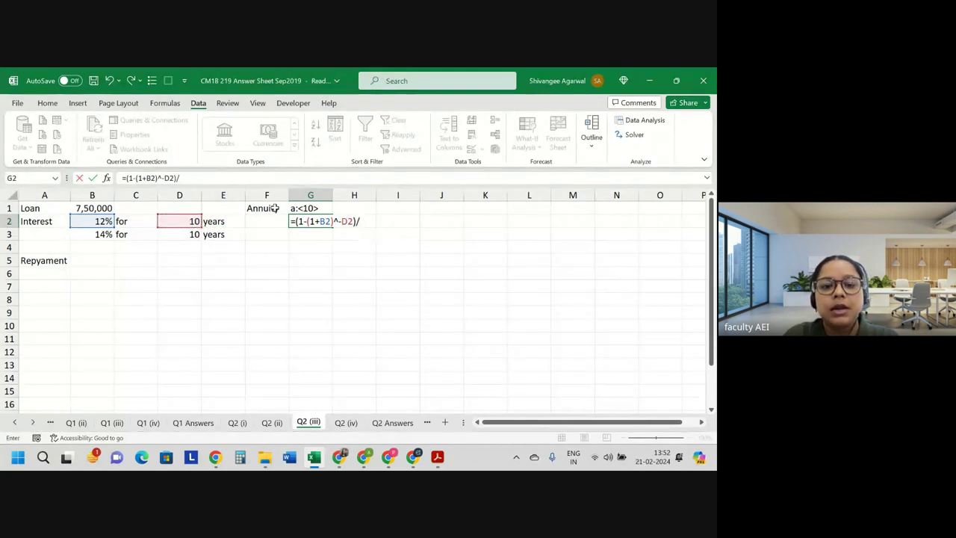
pyautogui.press('Left')
pyautogui.press('Left')
pyautogui.press('Left')
pyautogui.press('Left')
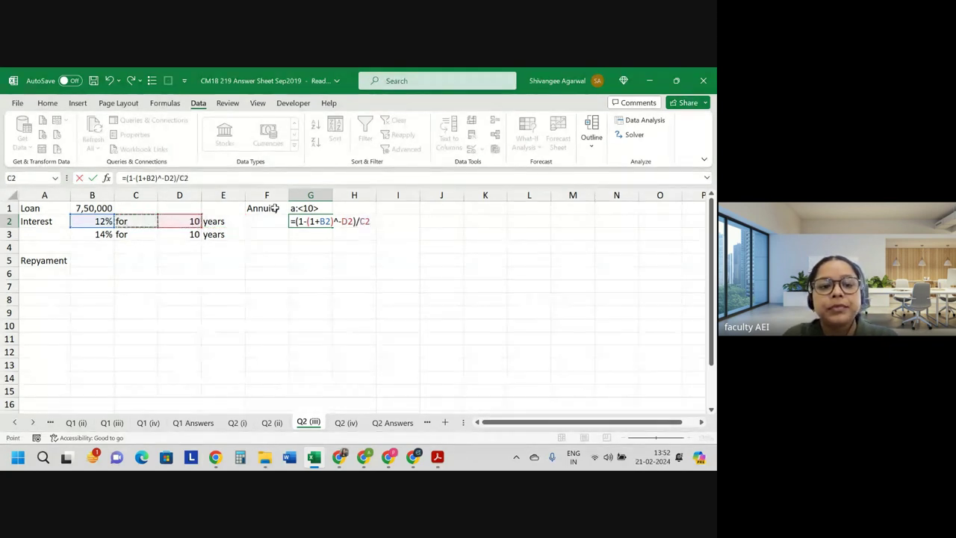
pyautogui.press('Left')
pyautogui.press('Return')
# Format G2 as a Number with more decimals showing 5.65022, and widen column G
pyautogui.click(387, 219)
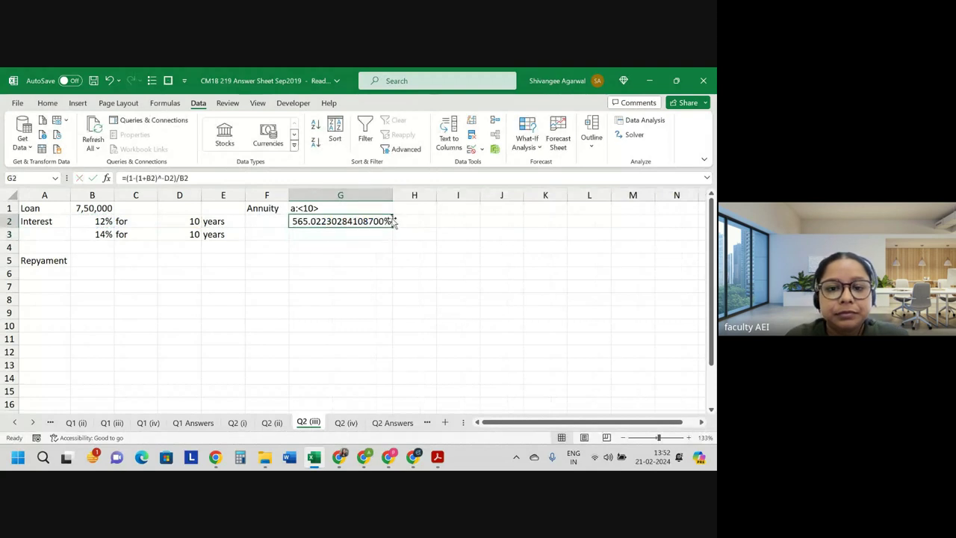
pyautogui.click(45, 105)
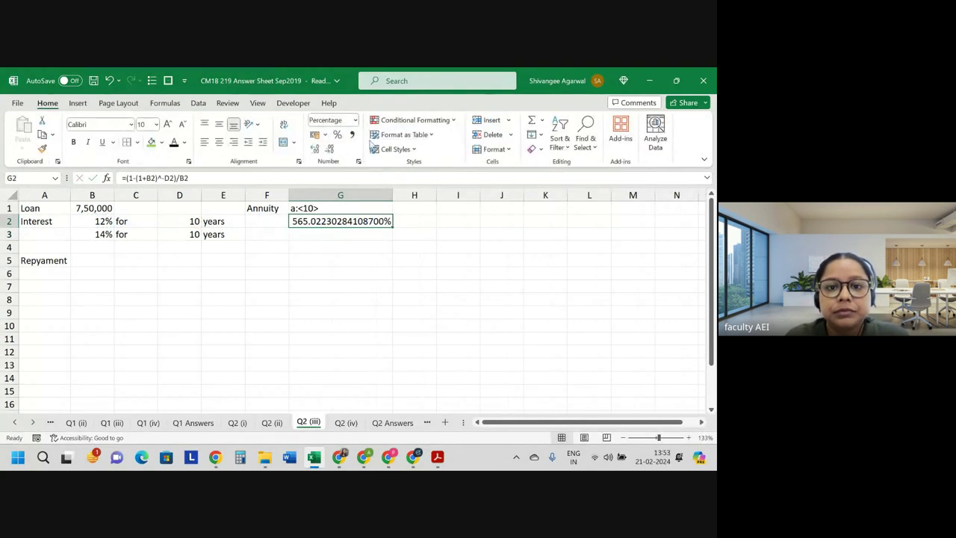
pyautogui.click(354, 120)
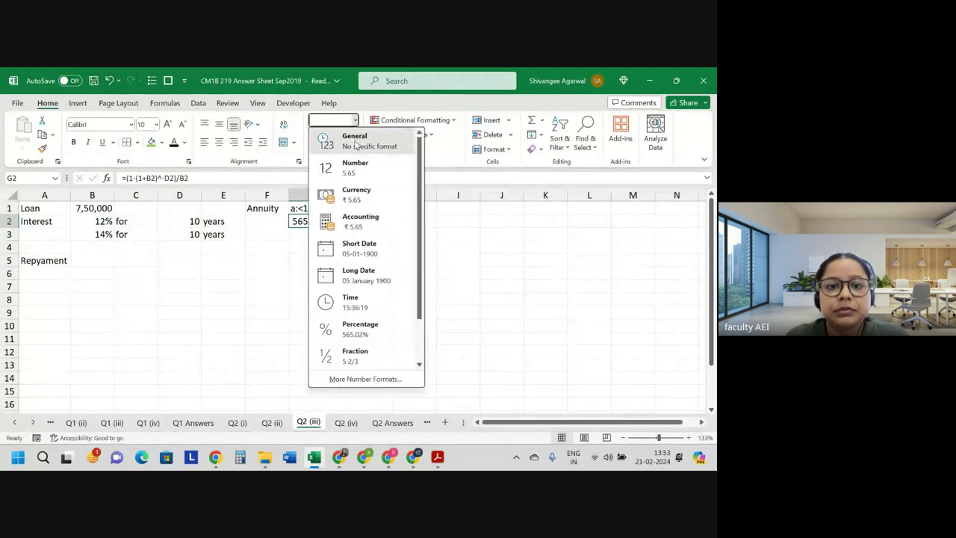
pyautogui.click(358, 167)
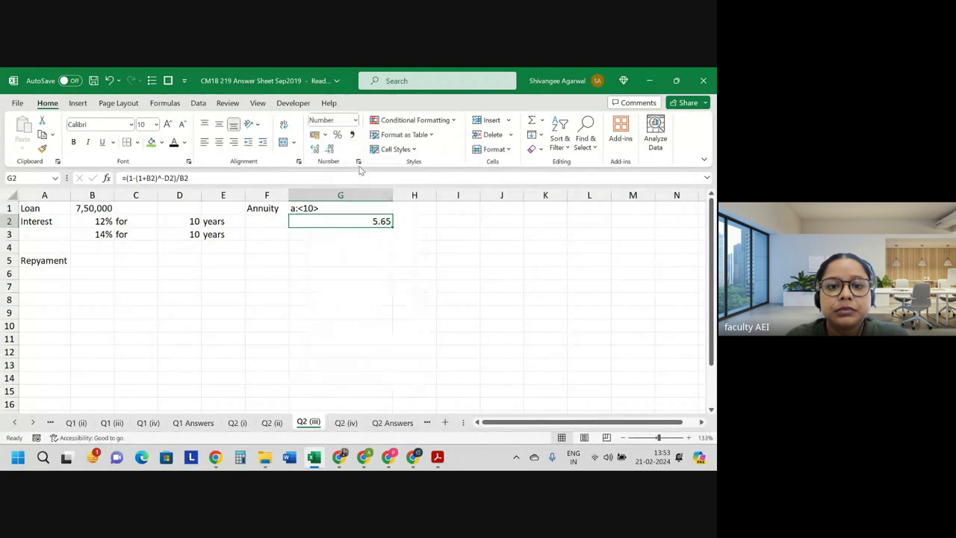
pyautogui.doubleClick(392, 195)
pyautogui.moveTo(320, 195); pyautogui.dragTo(338, 195)
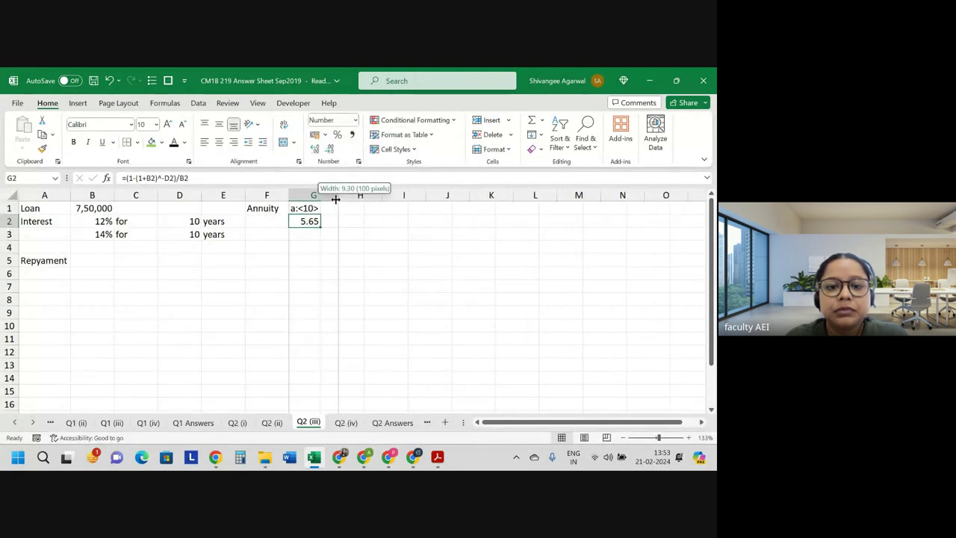
pyautogui.click(315, 151)
pyautogui.click(315, 151)
pyautogui.click(315, 151)
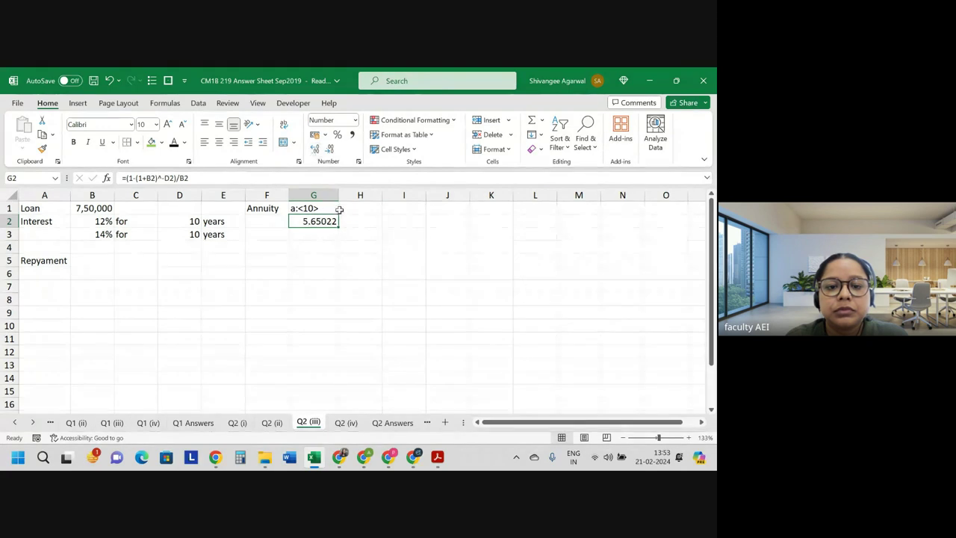
pyautogui.moveTo(340, 227); pyautogui.dragTo(340, 240)
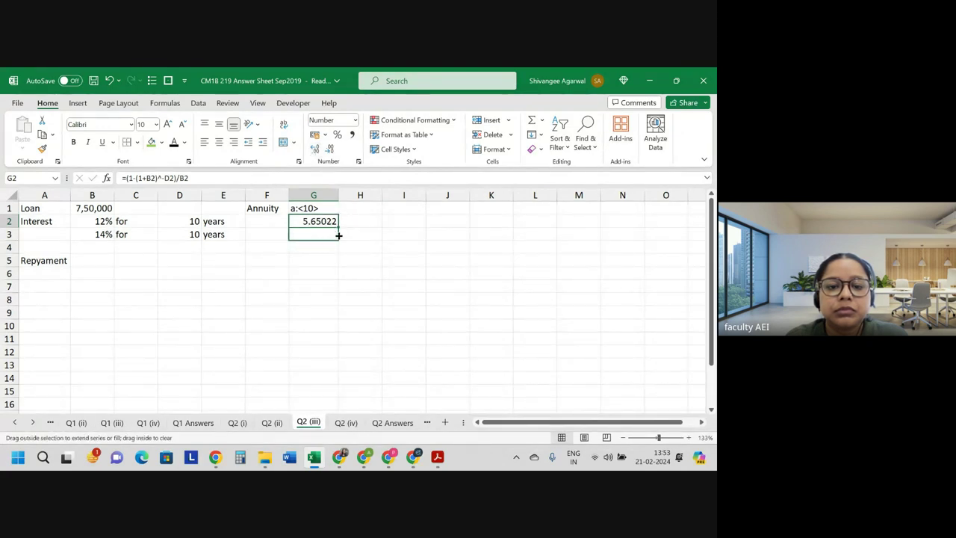
# Copy the annuity formula into G3, giving 5.21612 for the 14% rate
pyautogui.click(325, 236)
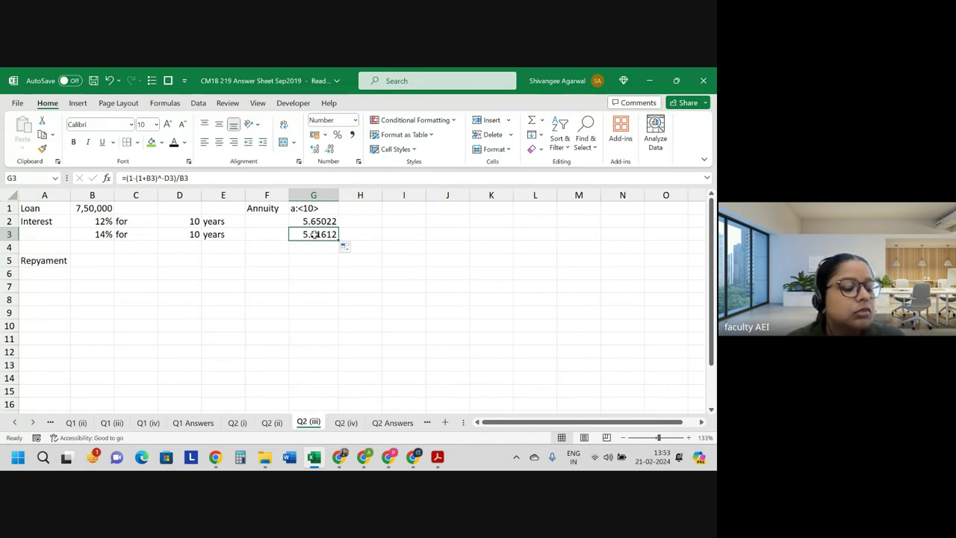
pyautogui.click(124, 261)
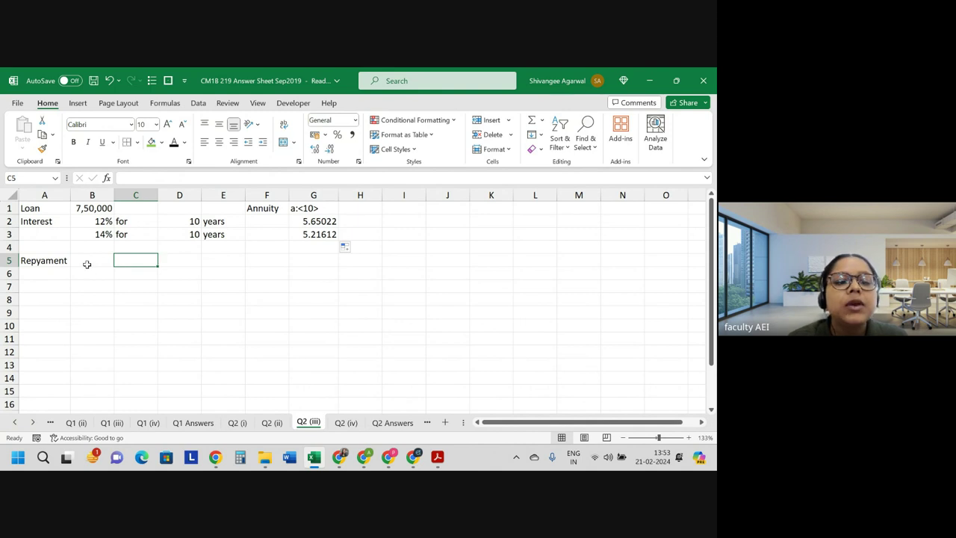
# Enter =B1/(G2+G3*(1+B2)^(-D2)) in B5, giving an annual repayment of about 102,324
pyautogui.click(101, 261)
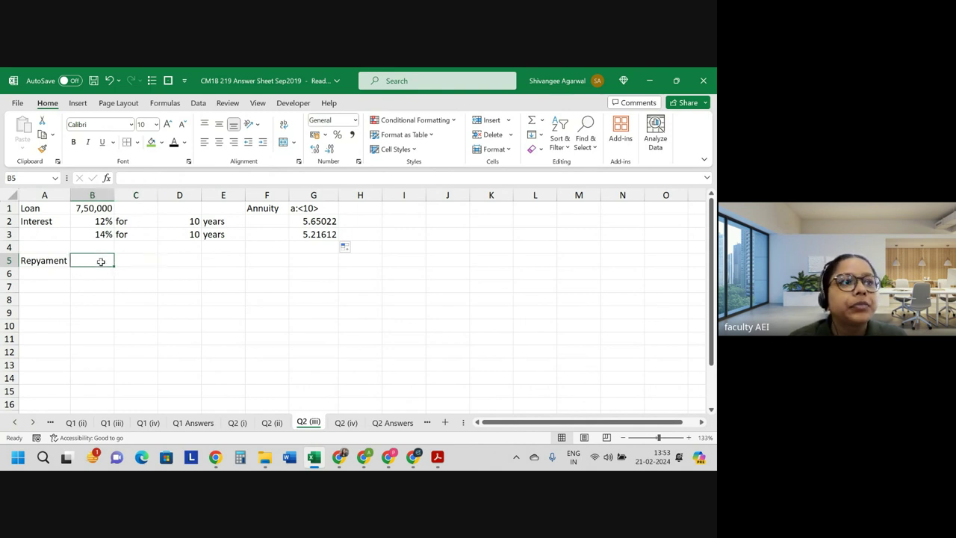
pyautogui.write('=')
pyautogui.press('Up')
pyautogui.press('Up')
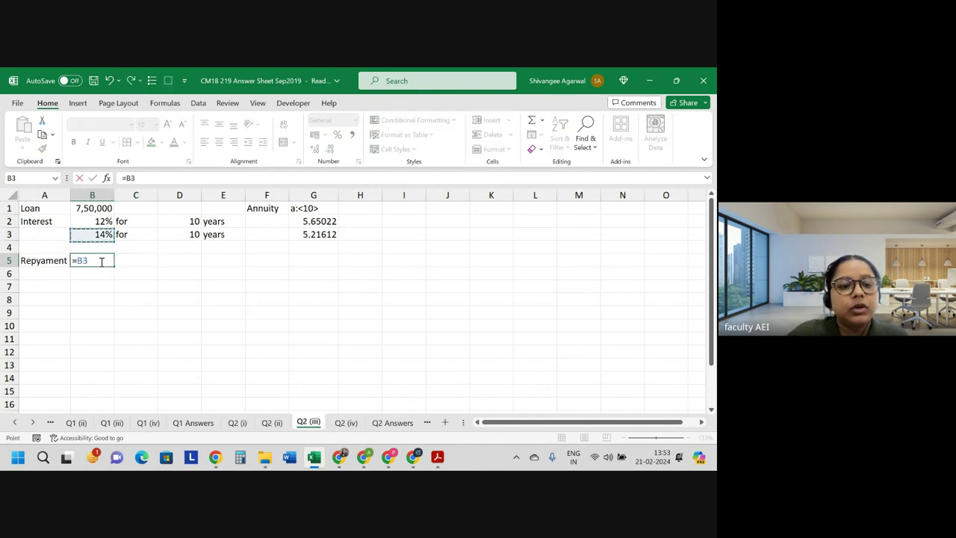
pyautogui.press('Up')
pyautogui.press('Up')
pyautogui.write('/(')
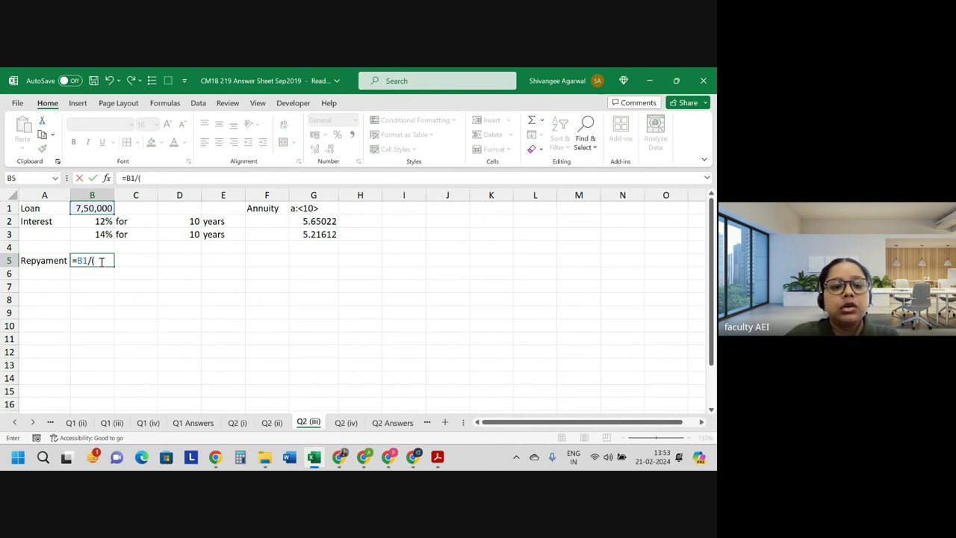
pyautogui.press('Up')
pyautogui.press('Up')
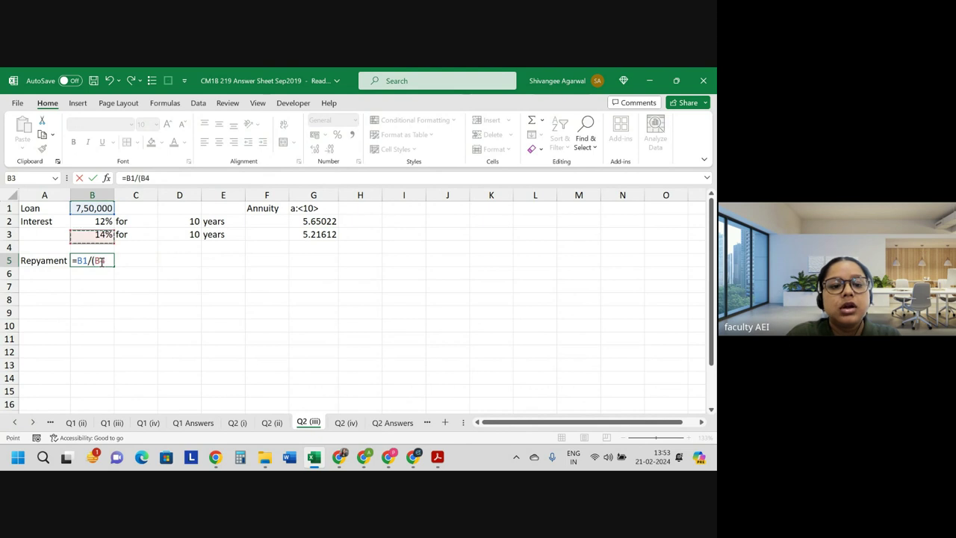
pyautogui.press('Up')
pyautogui.press('Right')
pyautogui.press('Right')
pyautogui.press('Right')
pyautogui.press('Right')
pyautogui.press('Right')
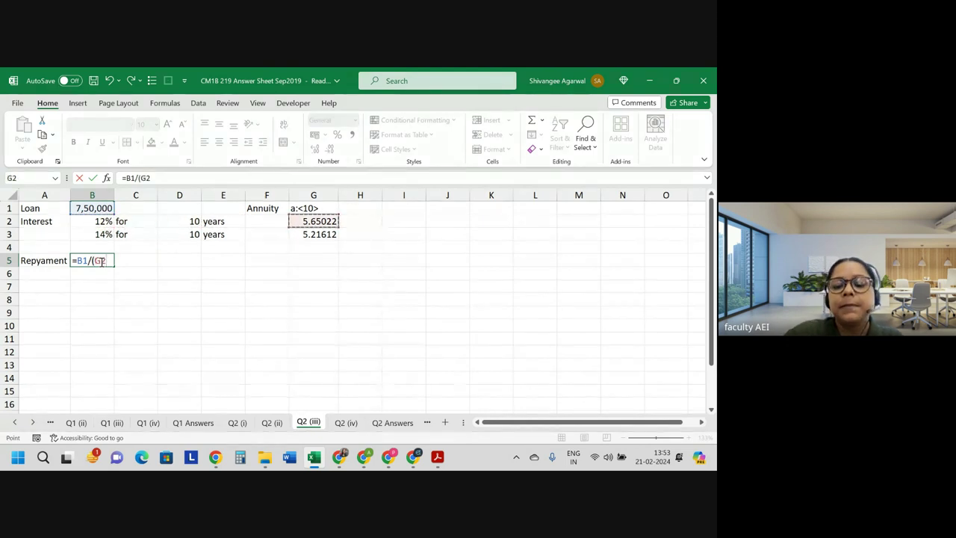
pyautogui.write('+')
pyautogui.press('Up')
pyautogui.press('Up')
pyautogui.press('Right')
pyautogui.press('Right')
pyautogui.press('Right')
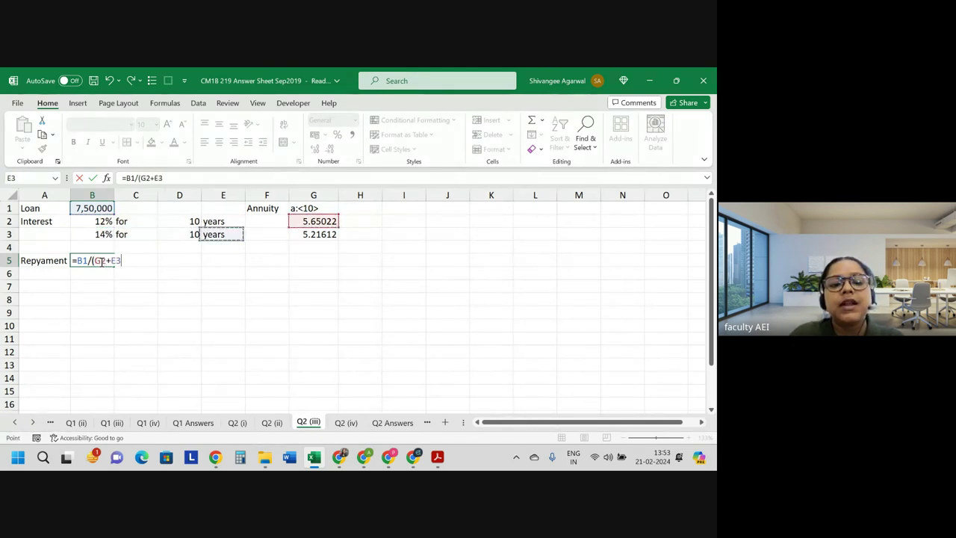
pyautogui.press('Right')
pyautogui.press('Right')
pyautogui.write('*(')
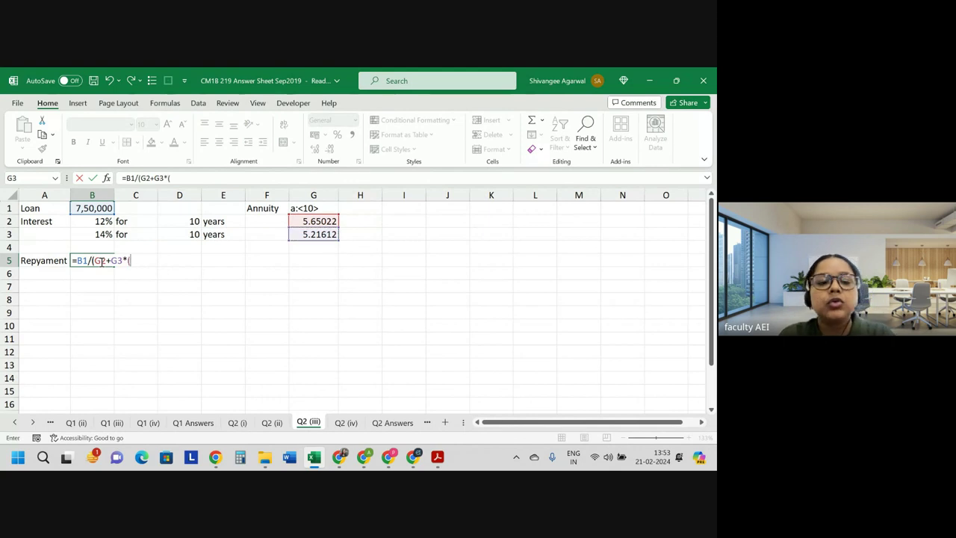
pyautogui.write('1+')
pyautogui.press('Up')
pyautogui.press('Up')
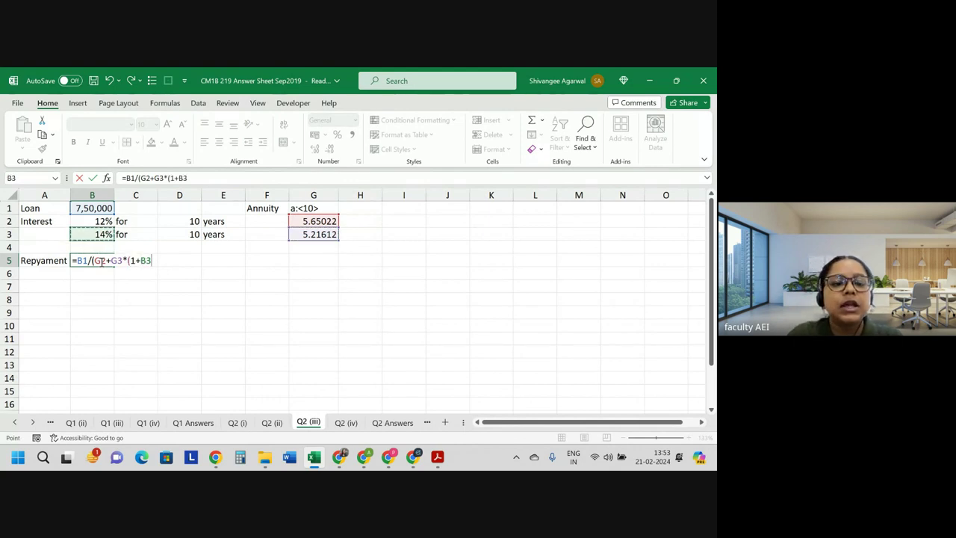
pyautogui.press('Up')
pyautogui.write(')')
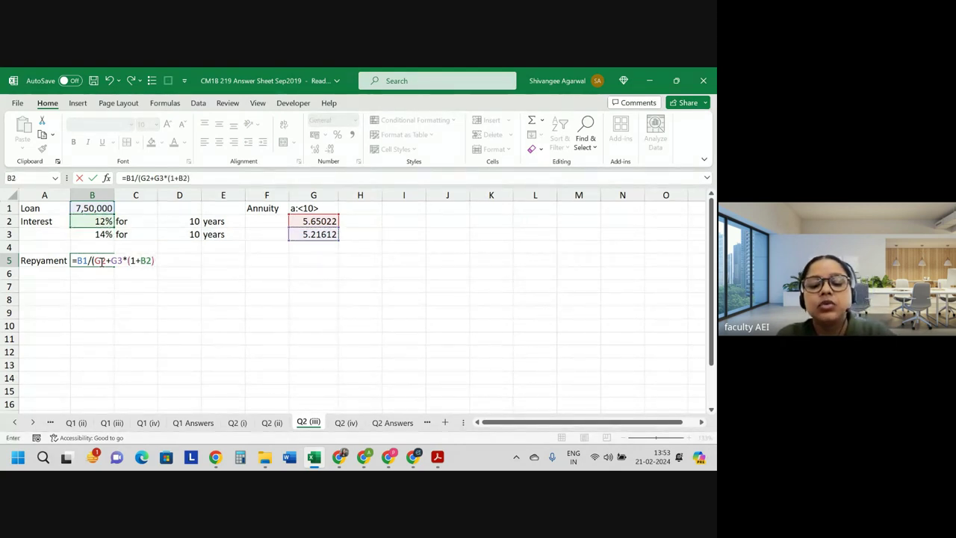
pyautogui.write('^(-')
pyautogui.press('Up')
pyautogui.press('Up')
pyautogui.press('Up')
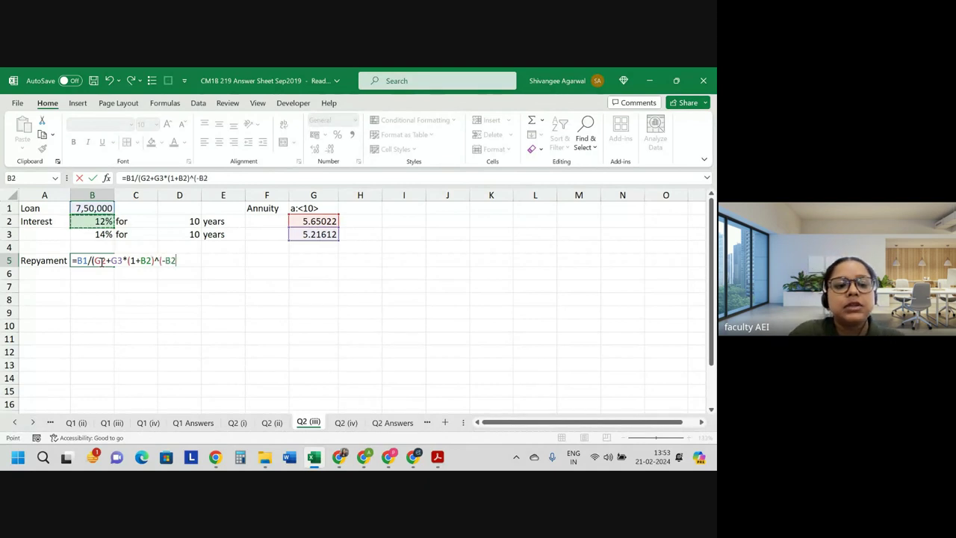
pyautogui.press('Right')
pyautogui.press('Right')
pyautogui.press('Right')
pyautogui.write('))')
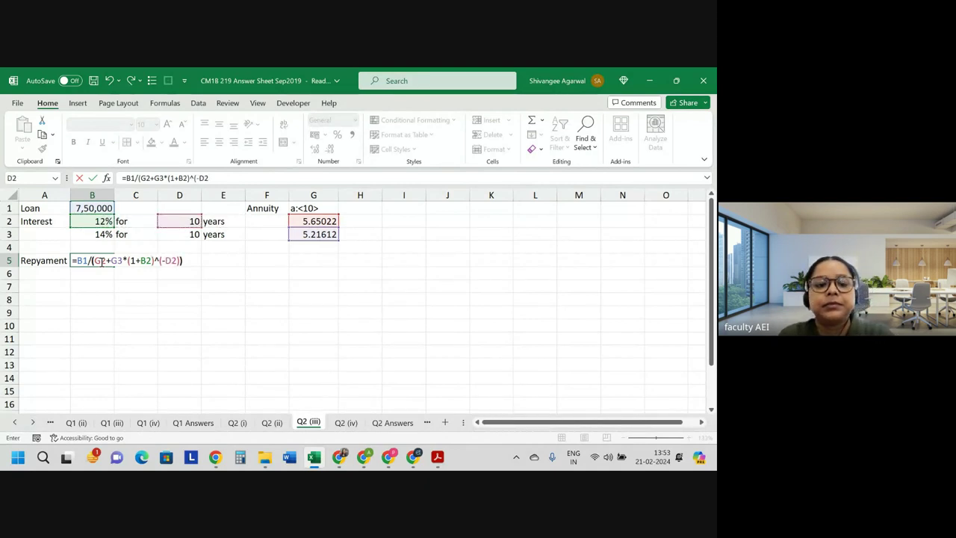
pyautogui.press('Return')
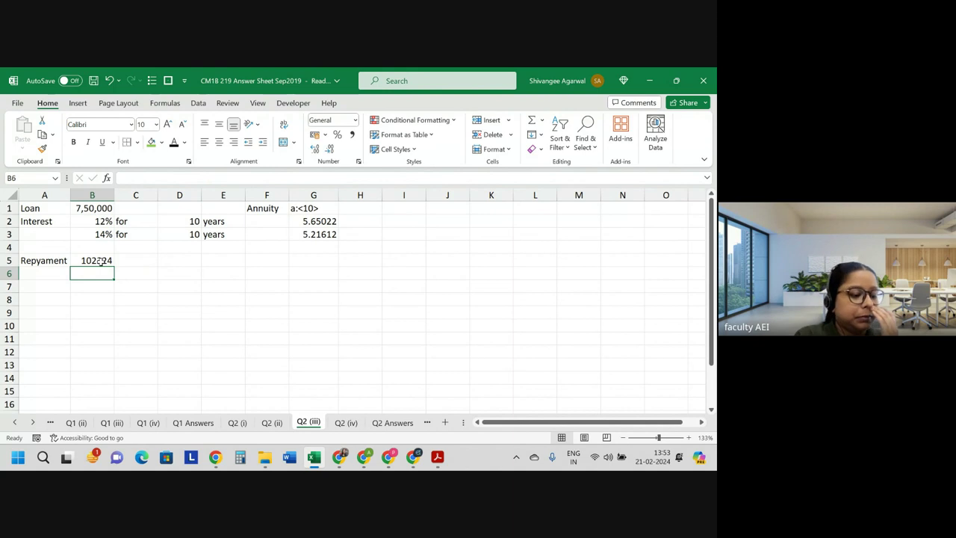
# Apply the £ English (United Kingdom) accounting format to B1 and B5
pyautogui.click(100, 261)
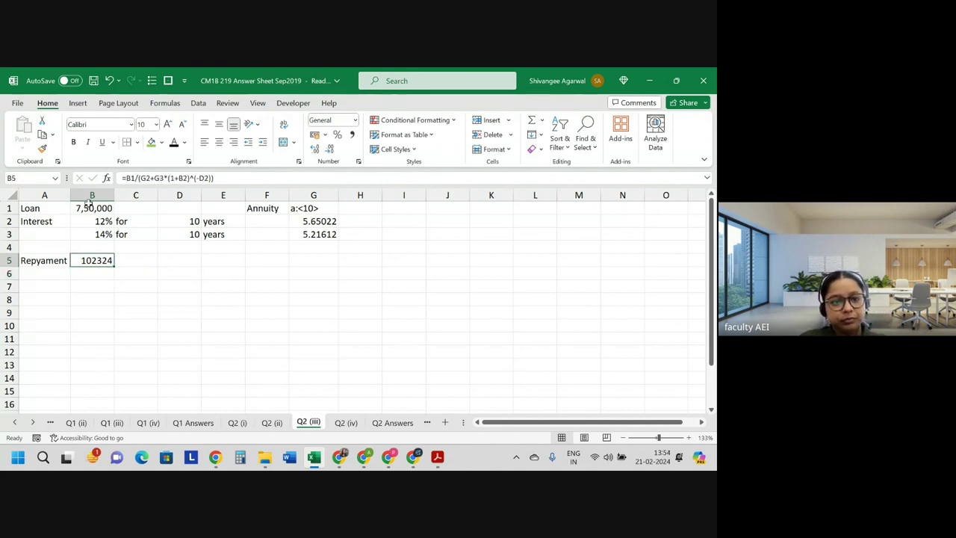
pyautogui.keyDown('ctrl'); pyautogui.click(88, 208); pyautogui.keyUp('ctrl')
pyautogui.click(325, 135)
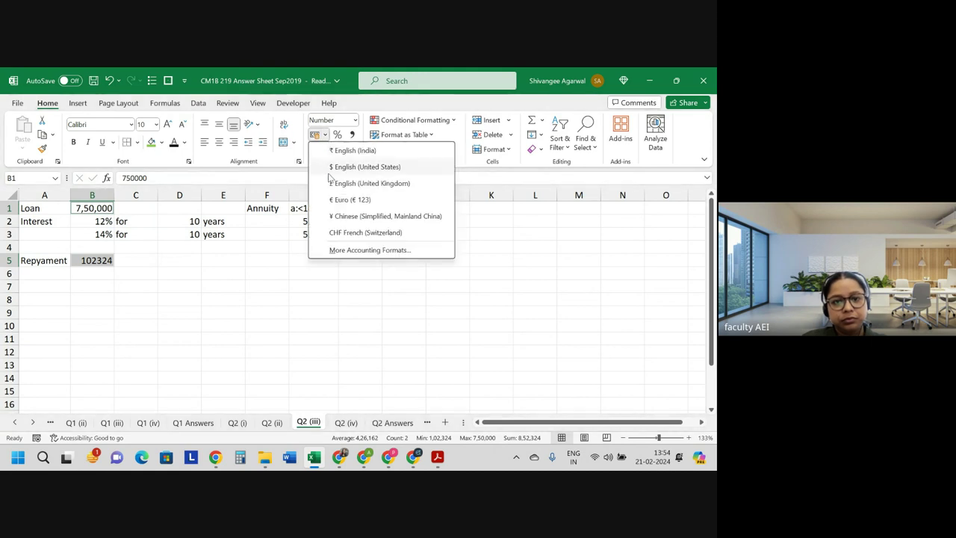
pyautogui.click(331, 180)
pyautogui.click(233, 258)
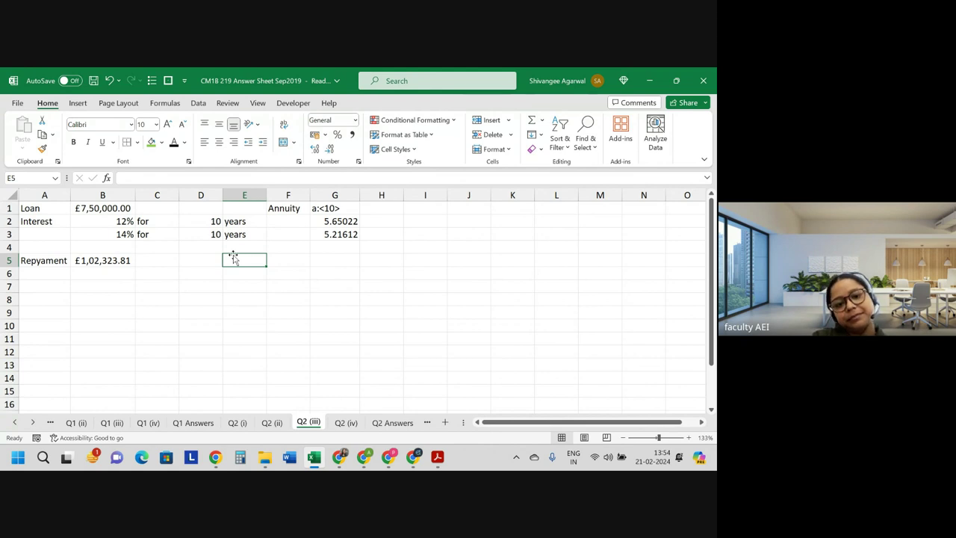
# Shade the repayment cell B5 with a green fill
pyautogui.press('Left')
pyautogui.press('Left')
pyautogui.press('Left')
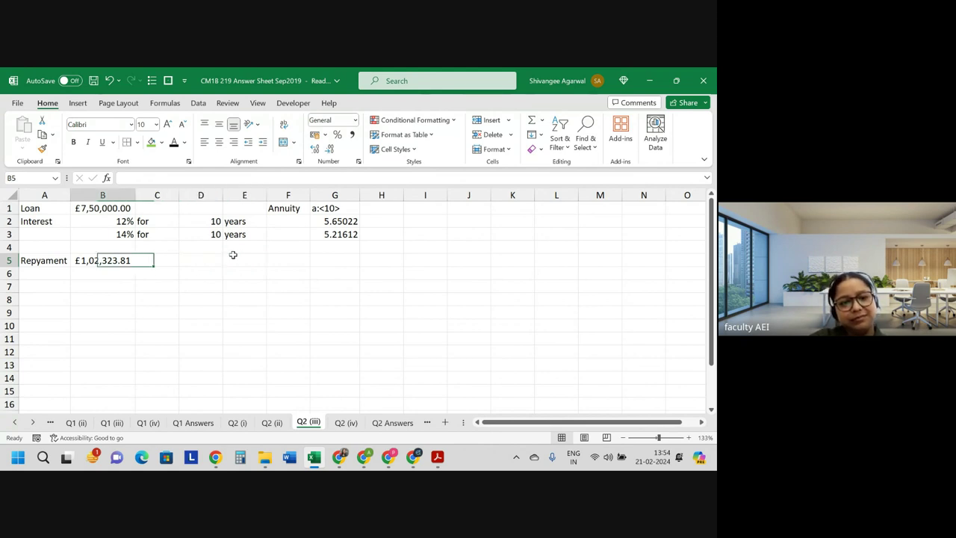
pyautogui.click(151, 144)
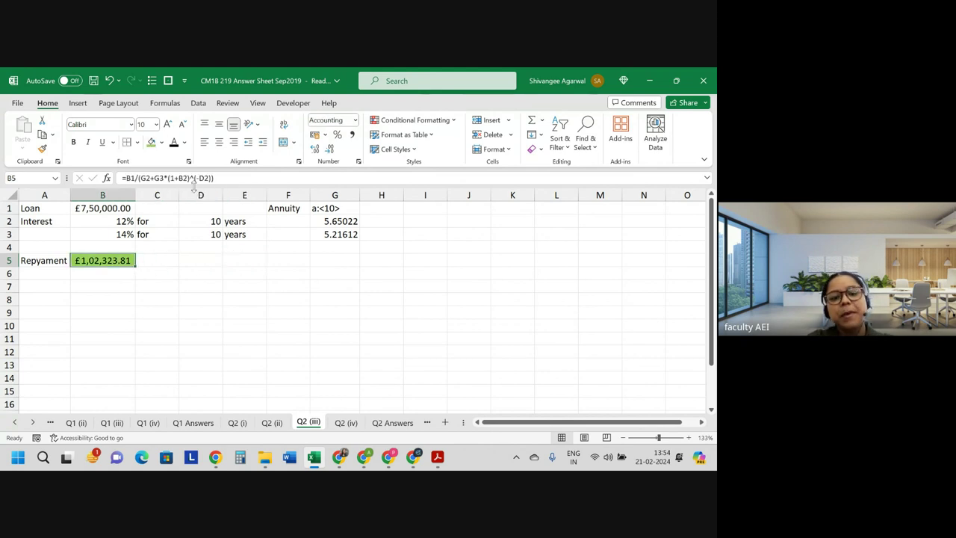
pyautogui.hotkey('alt', 'Tab')
pyautogui.hotkey('alt', 'Tab')
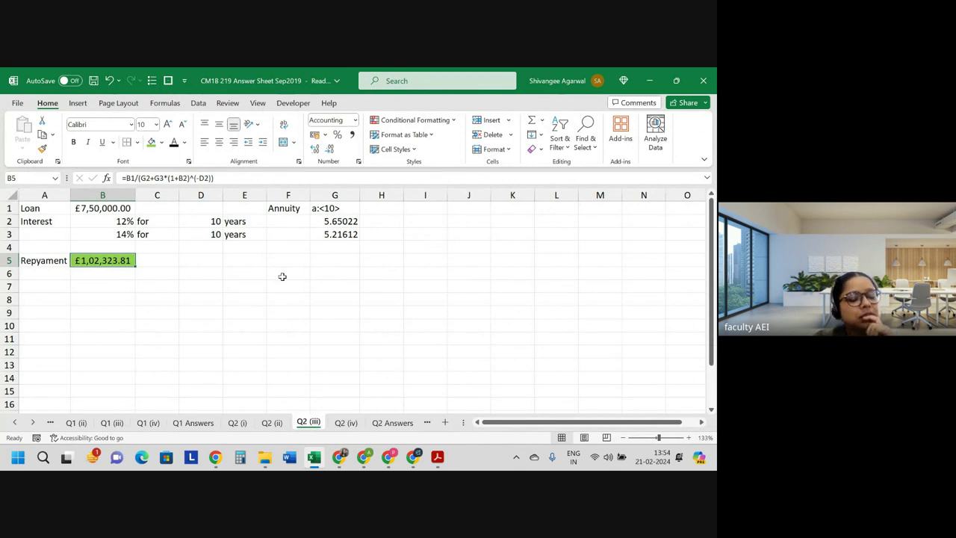
pyautogui.hotkey('alt', 'Tab')
pyautogui.scroll(-3, 281, 273)
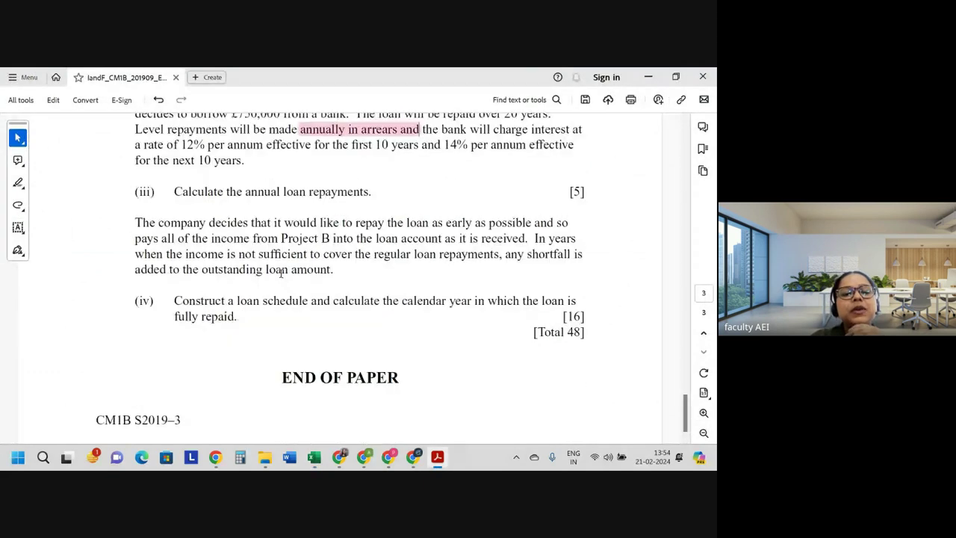
pyautogui.moveTo(158, 222); pyautogui.dragTo(316, 223)
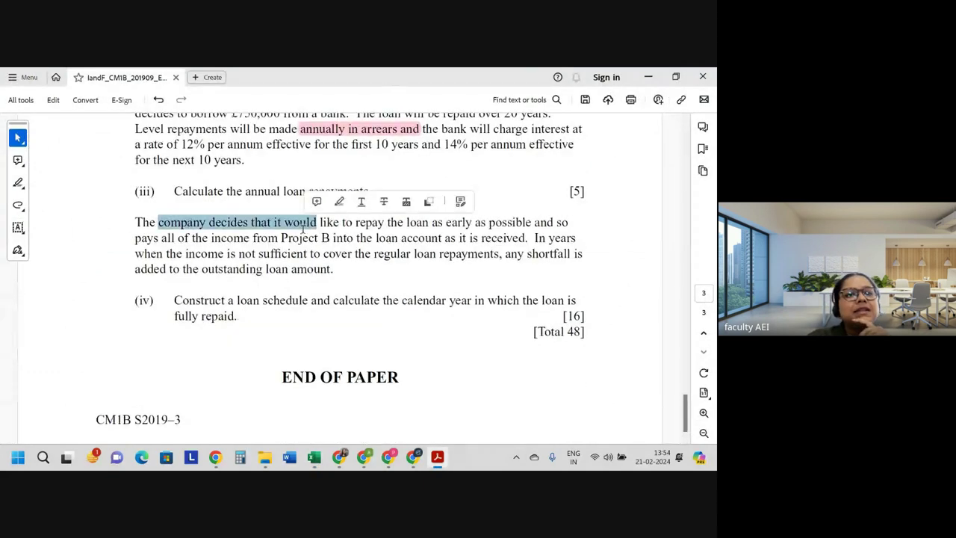
pyautogui.click(316, 222)
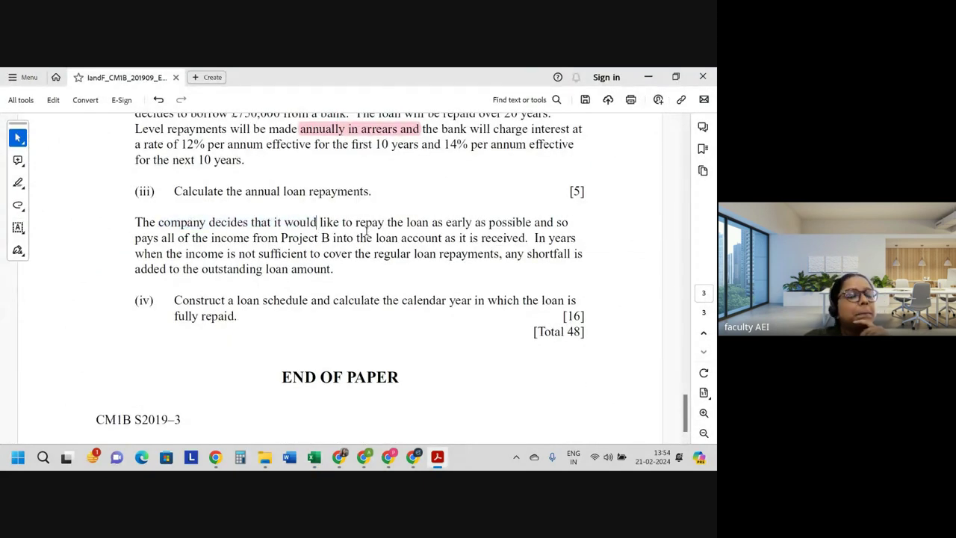
pyautogui.moveTo(401, 238); pyautogui.dragTo(481, 238)
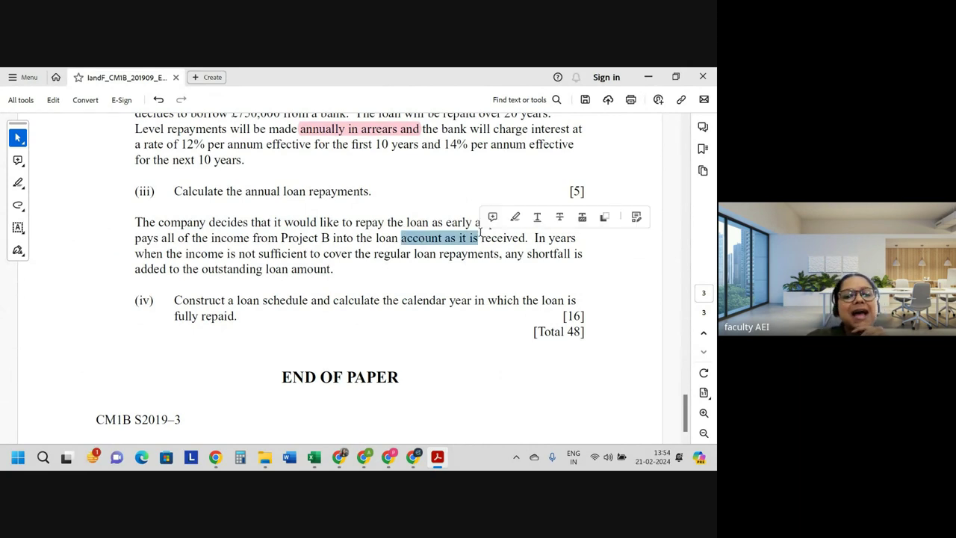
pyautogui.click(480, 238)
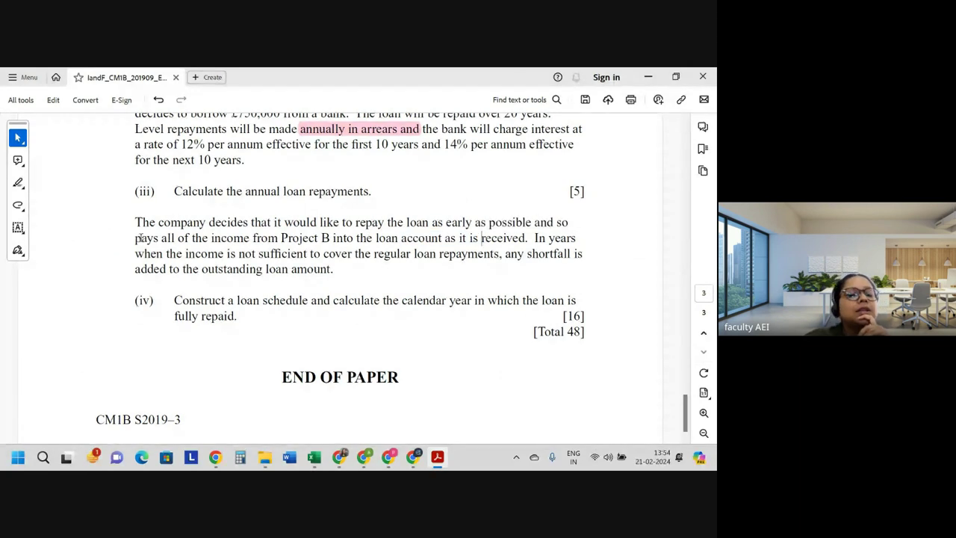
pyautogui.moveTo(233, 238)
pyautogui.mouseDown()
pyautogui.moveTo(344, 249)
pyautogui.moveTo(329, 238)
pyautogui.mouseUp()
pyautogui.click(330, 237)
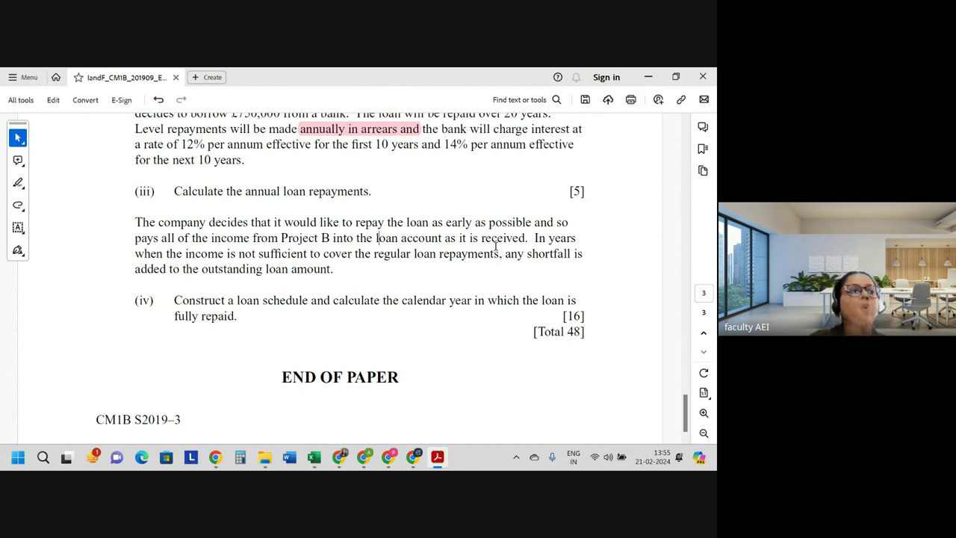
pyautogui.hotkey('alt', 'Tab')
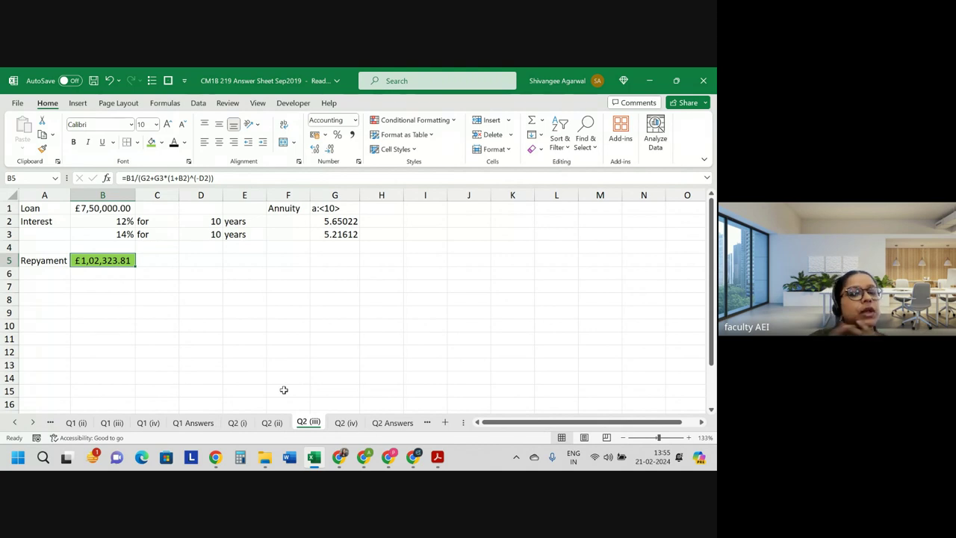
# Check the G2 annuity and B5 repayment formulas, then bring up the exam question PDF
pyautogui.click(332, 221)
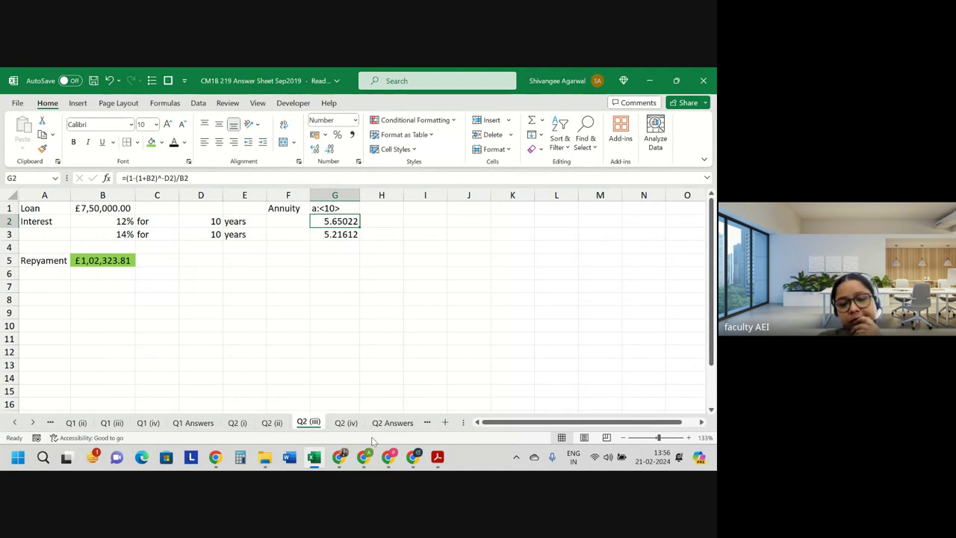
pyautogui.moveTo(341, 460)
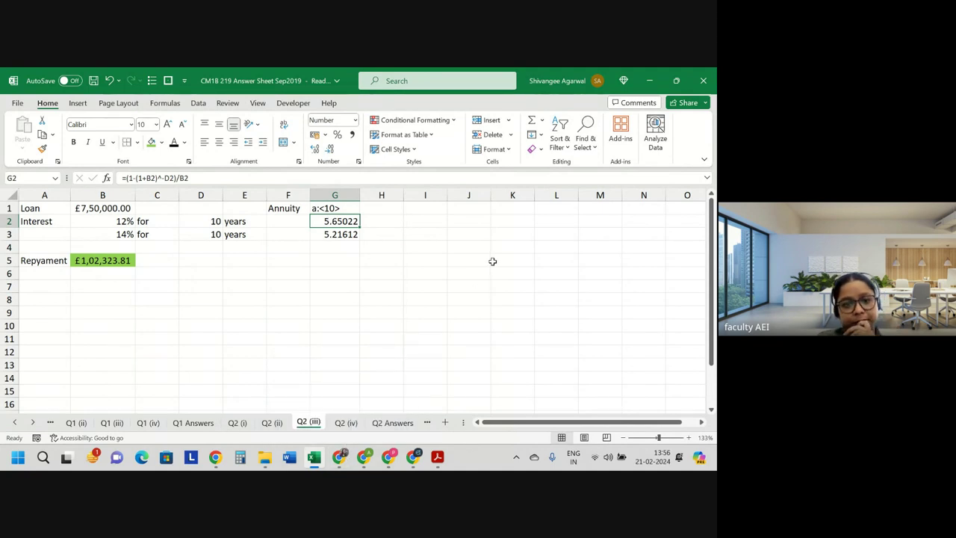
pyautogui.doubleClick(111, 260)
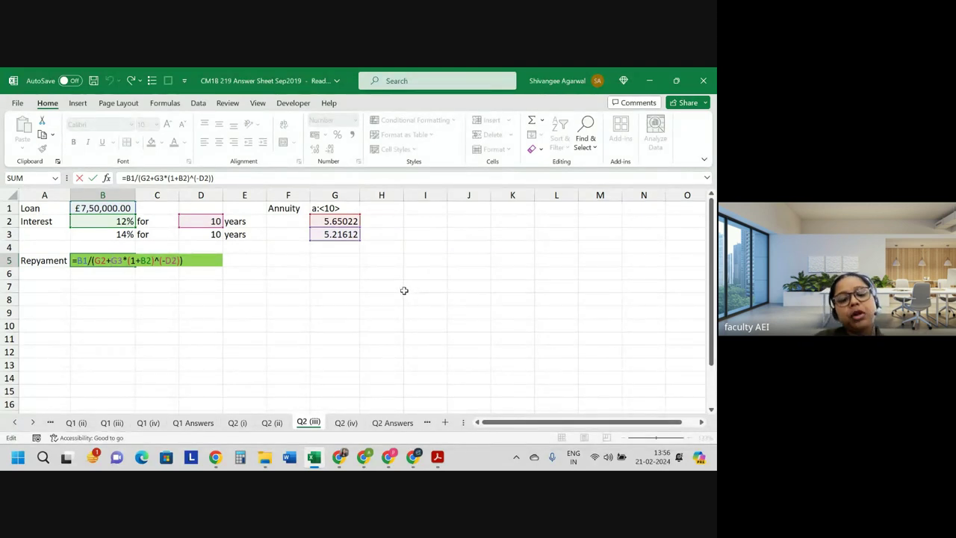
pyautogui.press('Return')
pyautogui.hotkey('alt', 'Tab')
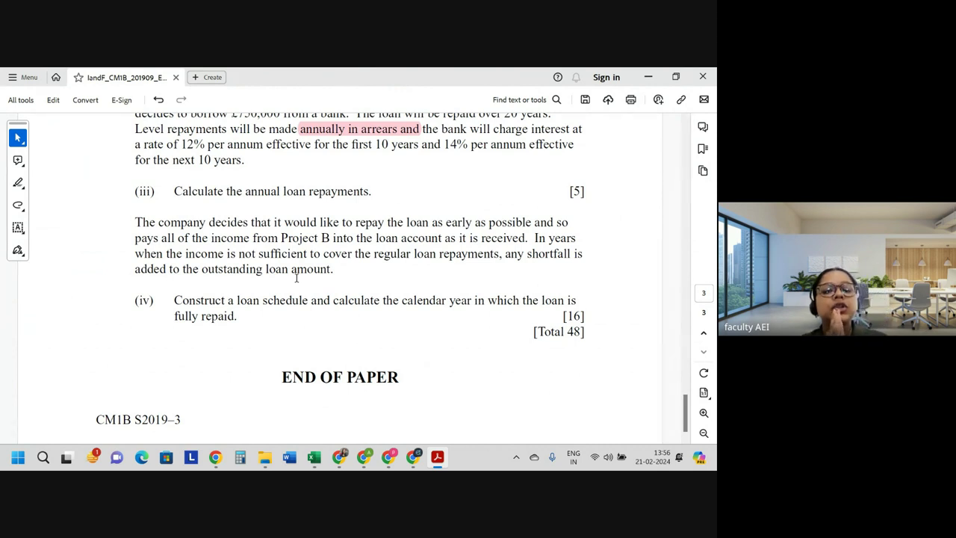
# Return from the exam PDF to the Excel Q2 (iii) sheet showing £1,02,323.81 repayment
pyautogui.hotkey('alt', 'Tab')
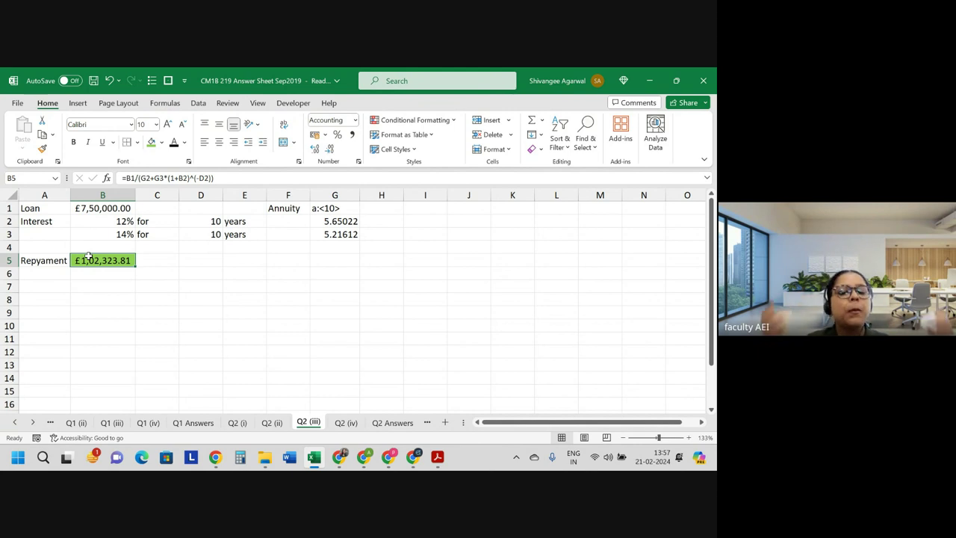
# Copy the loan and repayment block A1:H5 from Q2 (iii) to the top of Q2 (iv)
pyautogui.click(342, 422)
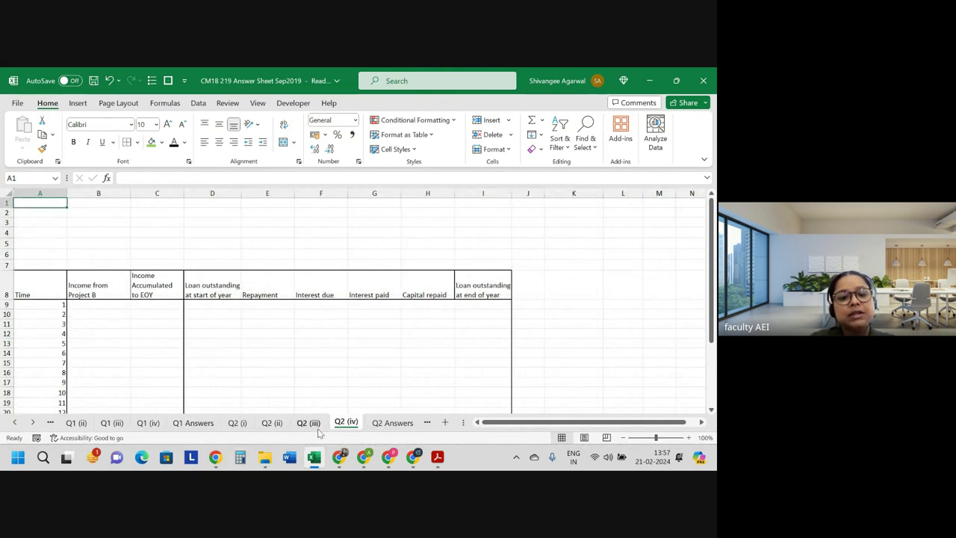
pyautogui.click(317, 431)
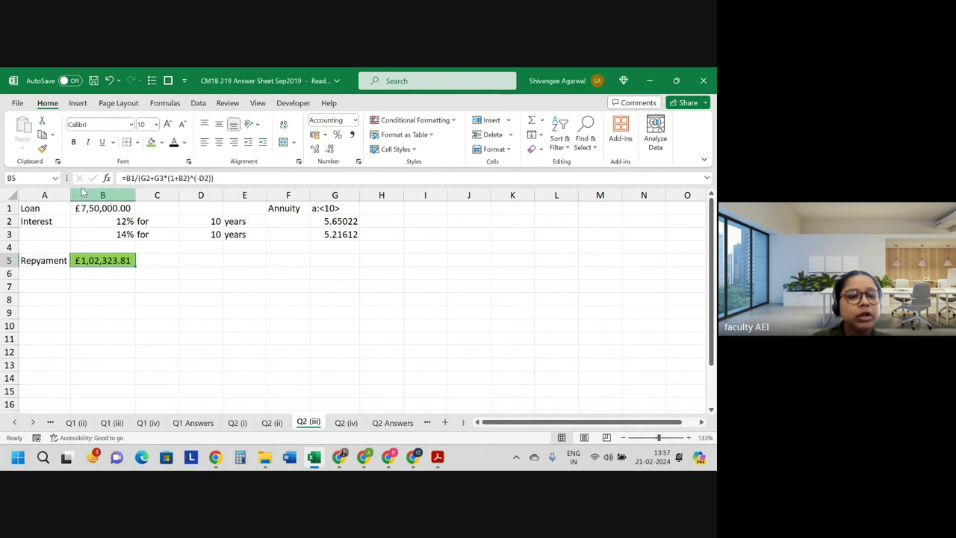
pyautogui.moveTo(46, 209)
pyautogui.mouseDown()
pyautogui.moveTo(357, 284)
pyautogui.moveTo(362, 260)
pyautogui.mouseUp()
pyautogui.hotkey('ctrl', 'c')
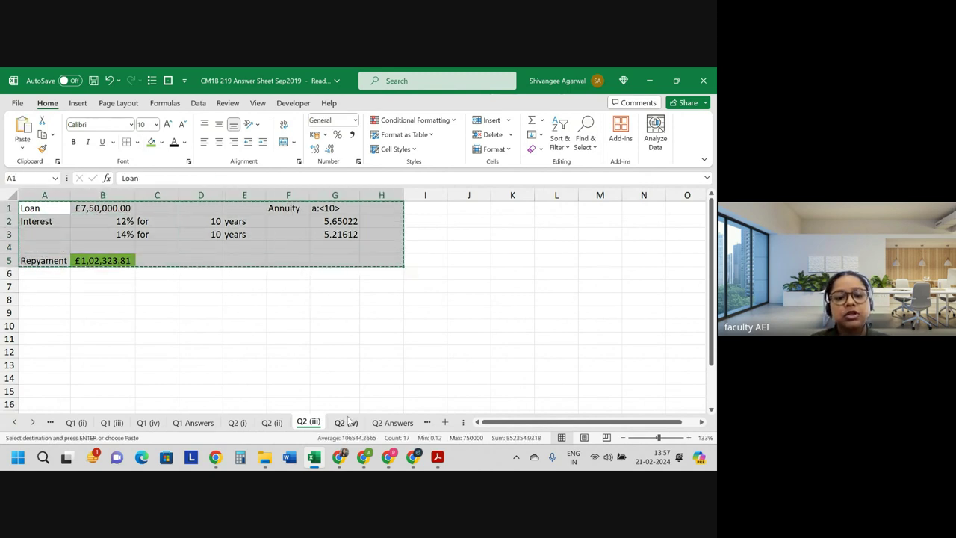
pyautogui.click(345, 422)
pyautogui.hotkey('ctrl', 'v')
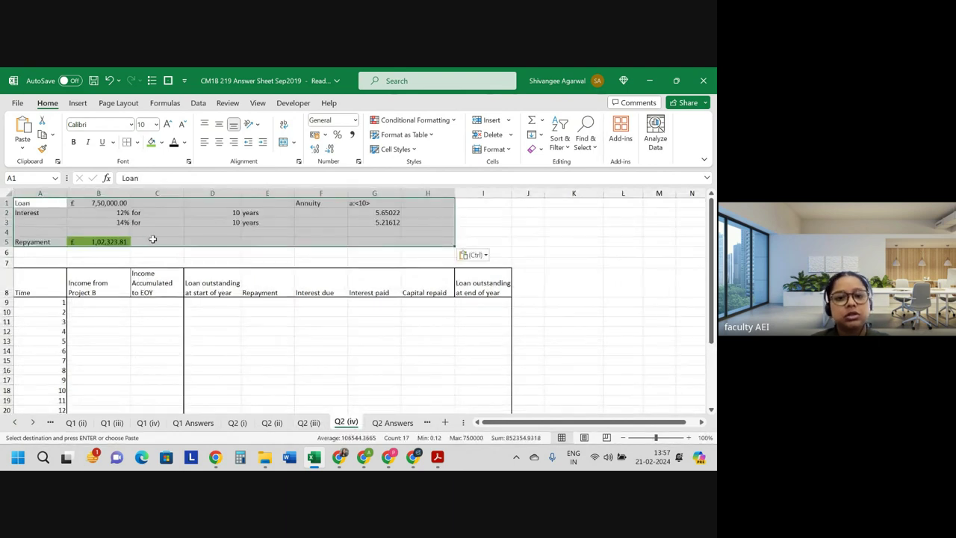
# Set the pasted repayment cell B5 to No Fill, removing its green shading
pyautogui.click(139, 238)
pyautogui.click(112, 240)
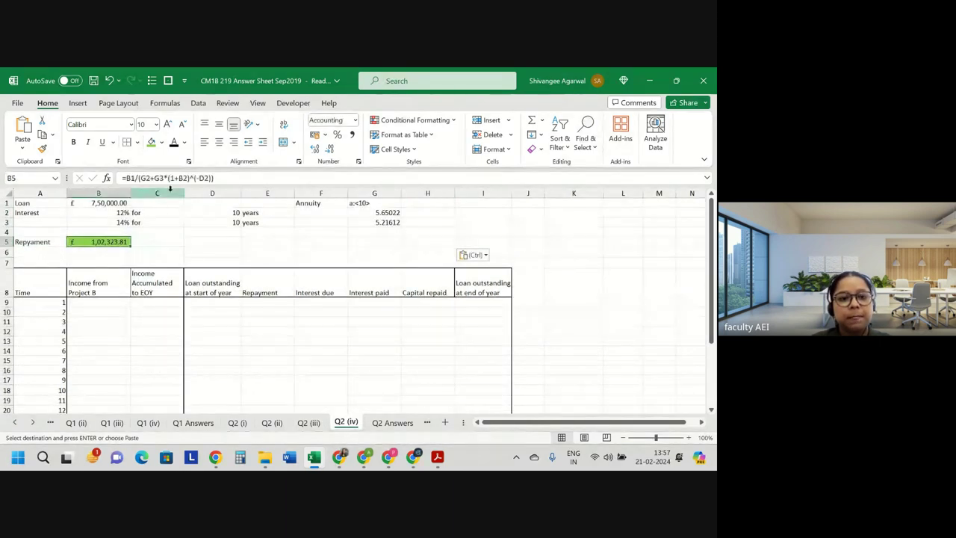
pyautogui.click(161, 142)
pyautogui.click(174, 266)
pyautogui.scroll(5, 173, 265)
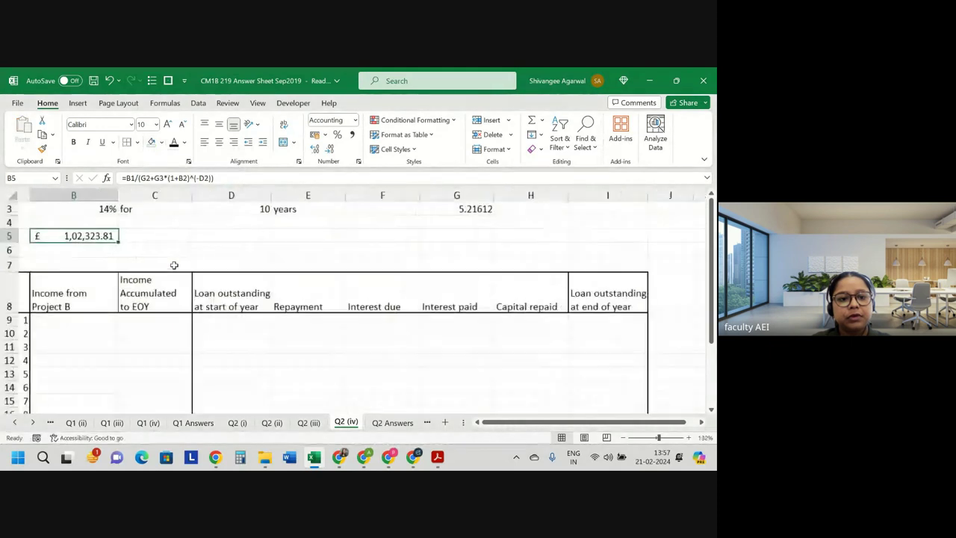
pyautogui.scroll(-3, 173, 265)
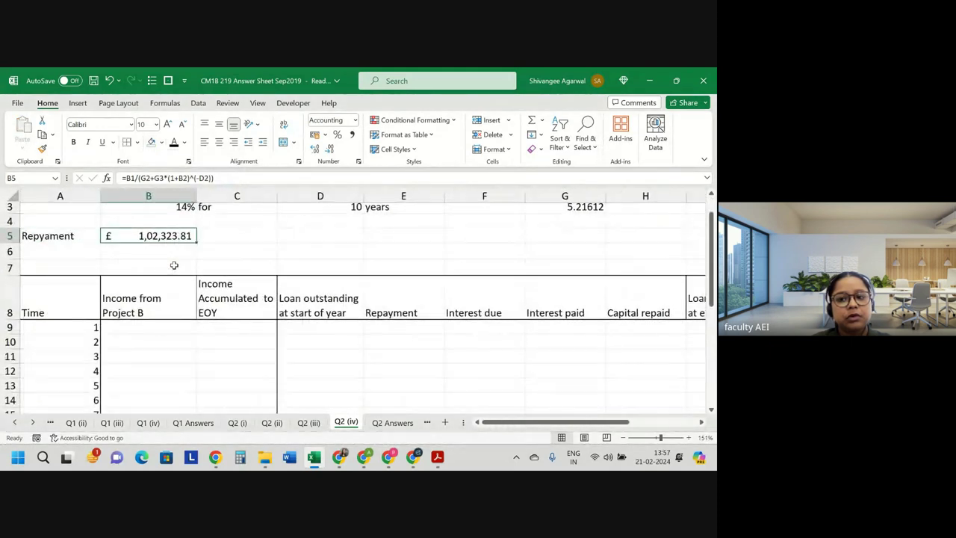
pyautogui.scroll(-1, 173, 265)
pyautogui.scroll(3, 173, 265)
pyautogui.scroll(1, 173, 265)
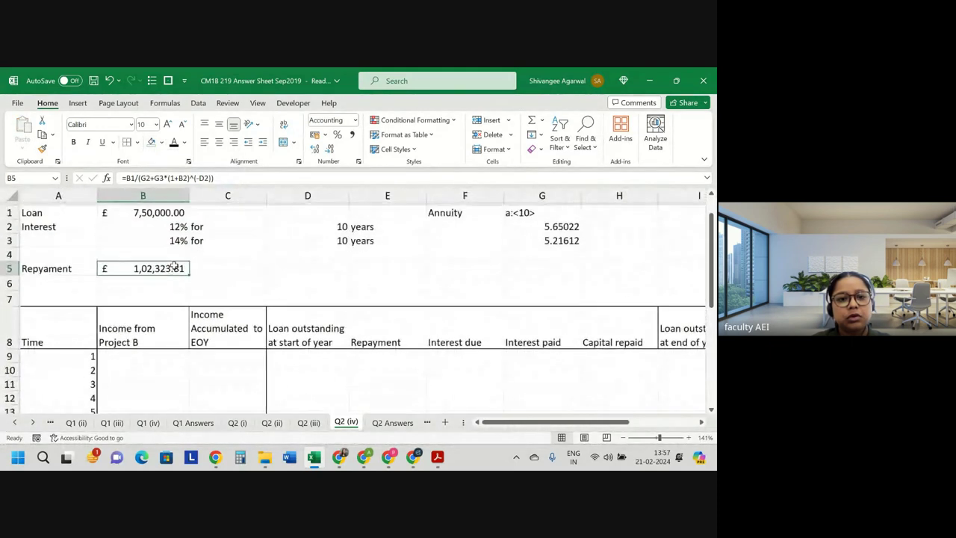
pyautogui.scroll(-2, 129, 352)
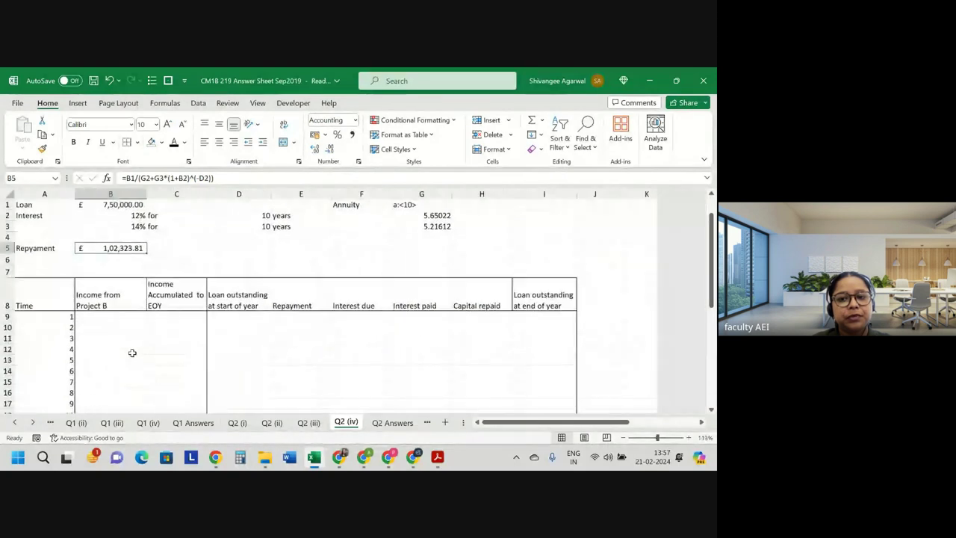
pyautogui.hscroll(1, 132, 352)
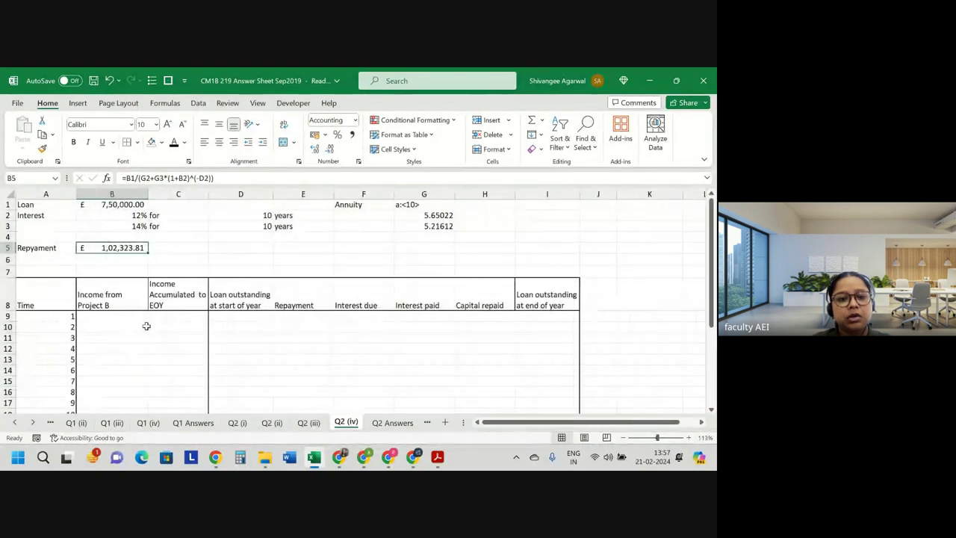
pyautogui.scroll(1, 138, 323)
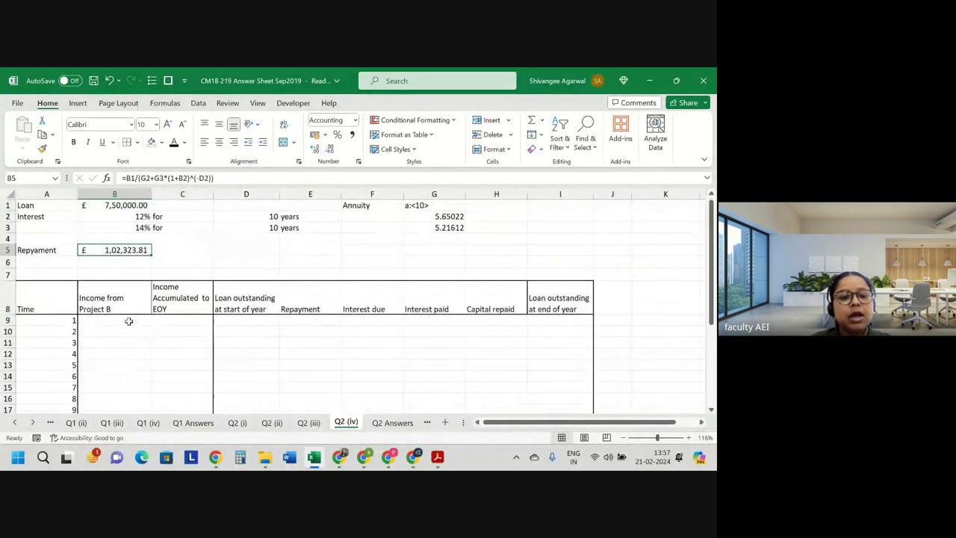
pyautogui.click(128, 321)
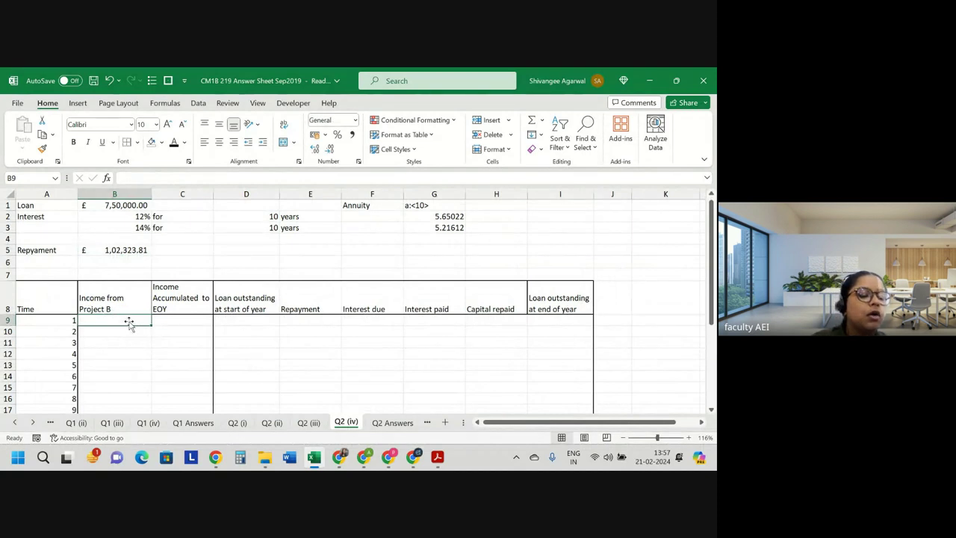
# Link year 1 income in B9 to ='Q2 (ii)'!F6
pyautogui.write('=')
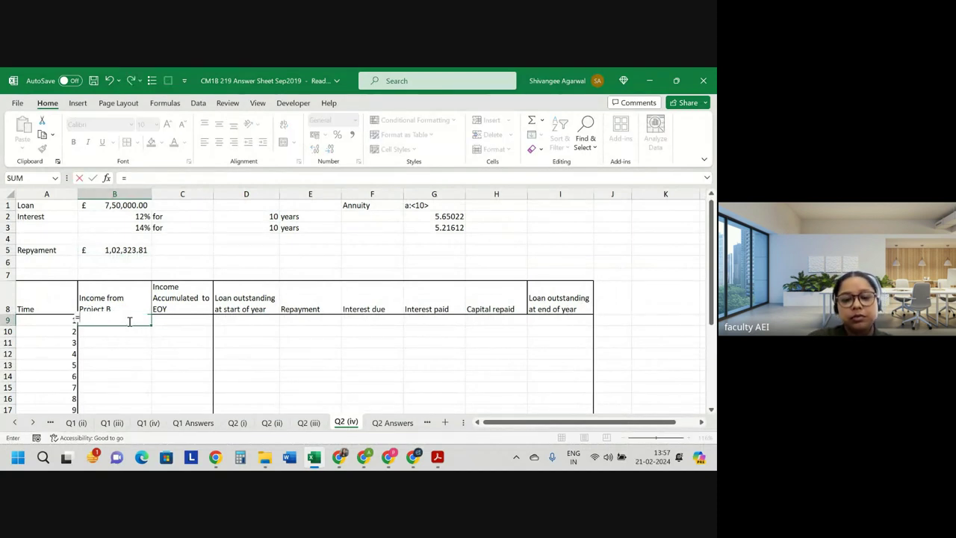
pyautogui.hotkey('ctrl', 'pageup')
pyautogui.hotkey('ctrl', 'pageup')
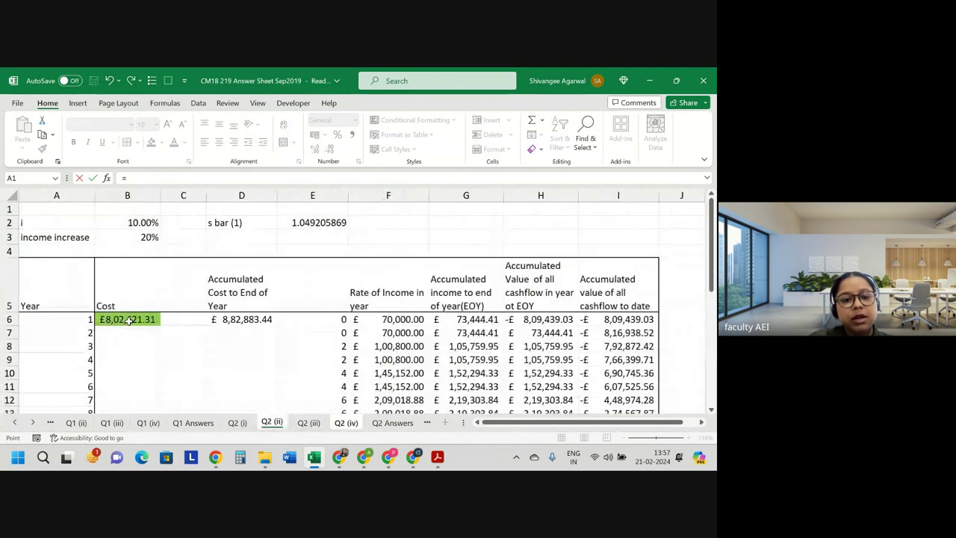
pyautogui.press('Down')
pyautogui.press('Down')
pyautogui.press('Down')
pyautogui.press('Down')
pyautogui.press('Right')
pyautogui.press('Right')
pyautogui.press('Right')
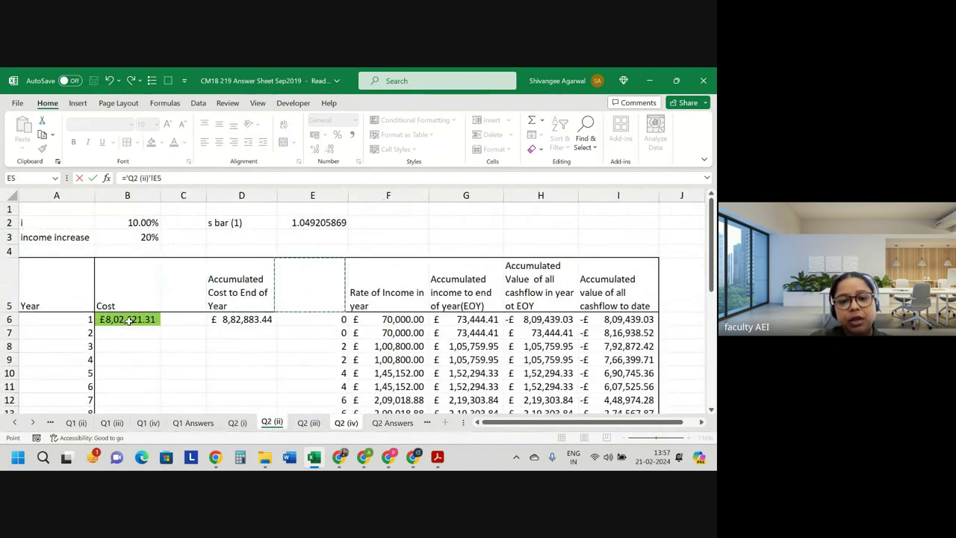
pyautogui.press('Right')
pyautogui.press('Down')
pyautogui.press('Down')
pyautogui.press('Right')
pyautogui.press('Up')
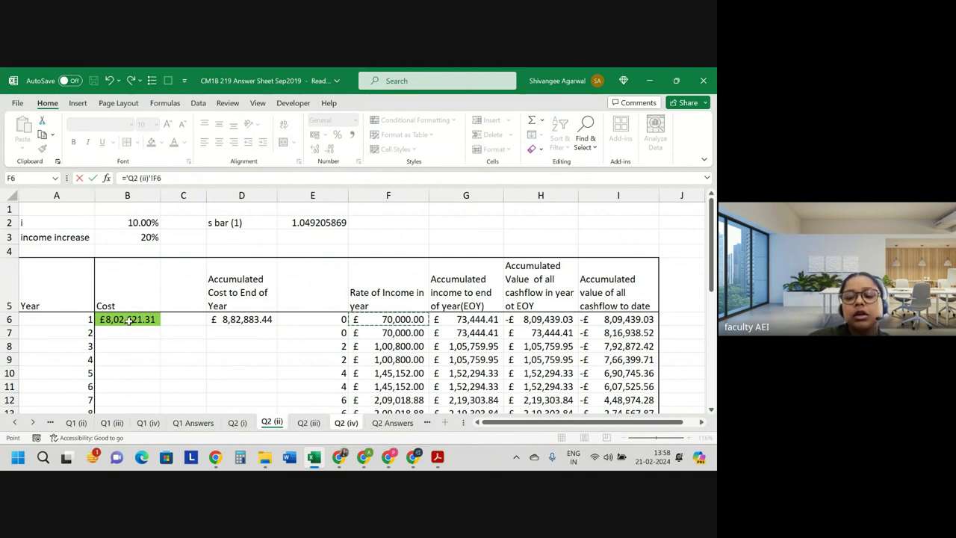
pyautogui.press('Return')
pyautogui.click(130, 308)
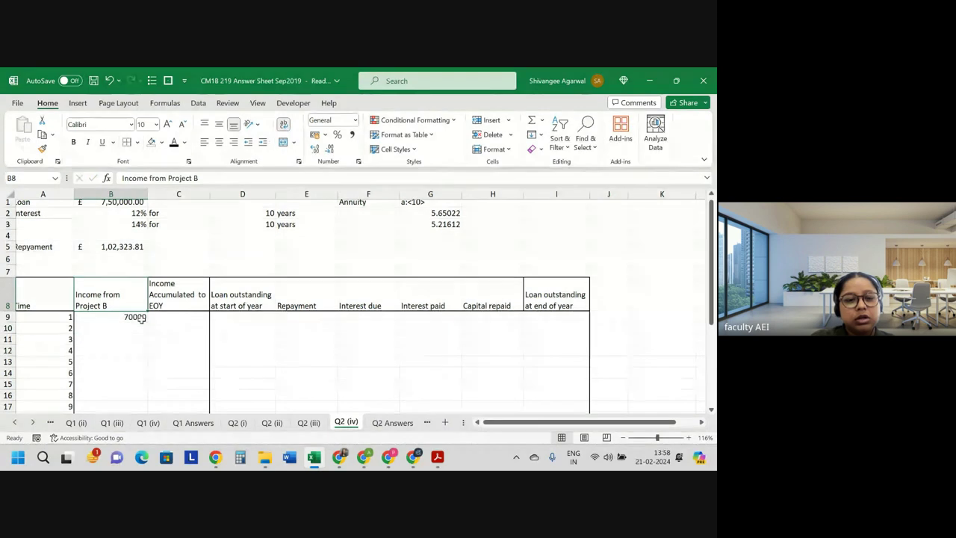
pyautogui.click(145, 318)
pyautogui.doubleClick(146, 321)
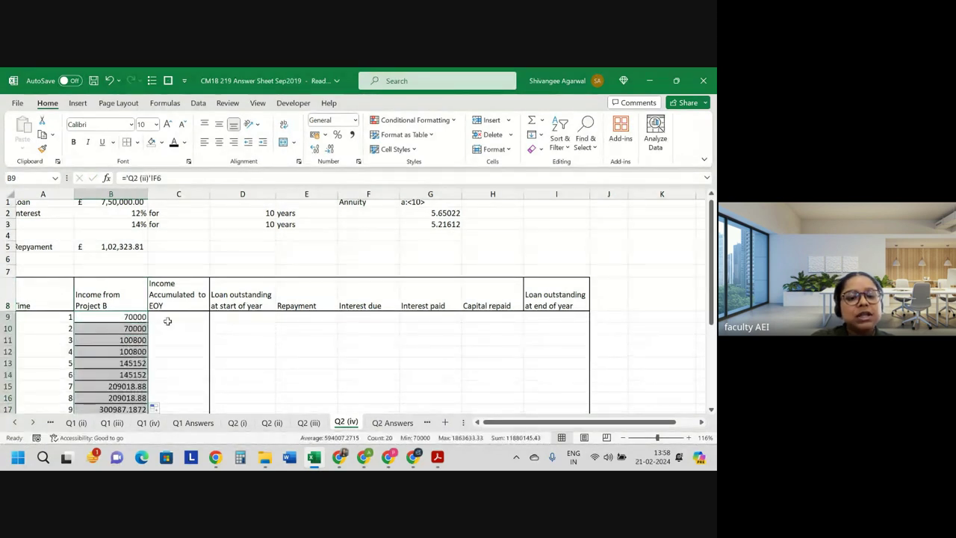
pyautogui.click(153, 319)
pyautogui.hotkey('ctrl', 'z')
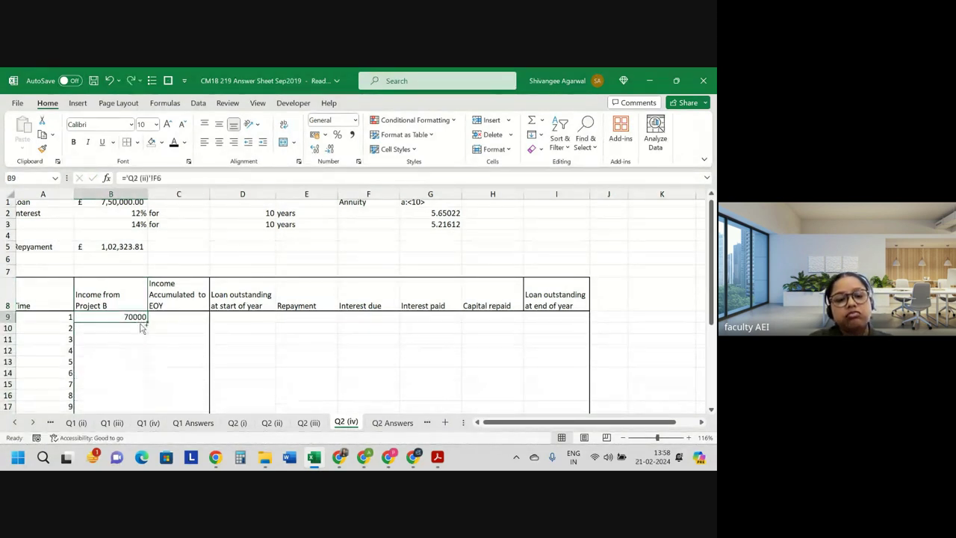
# Link B10 to ='Q2 (ii)'!F7 and fill it down to B17
pyautogui.click(137, 337)
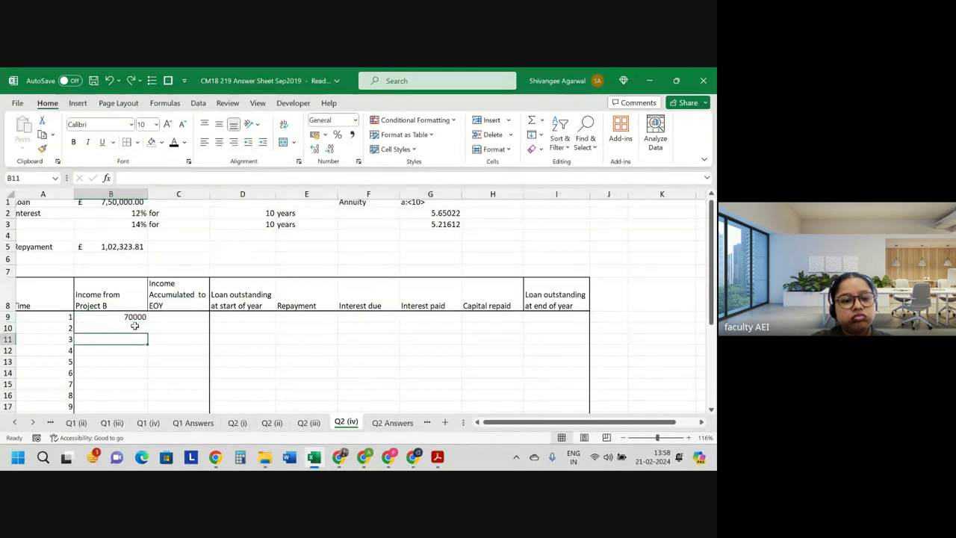
pyautogui.click(135, 327)
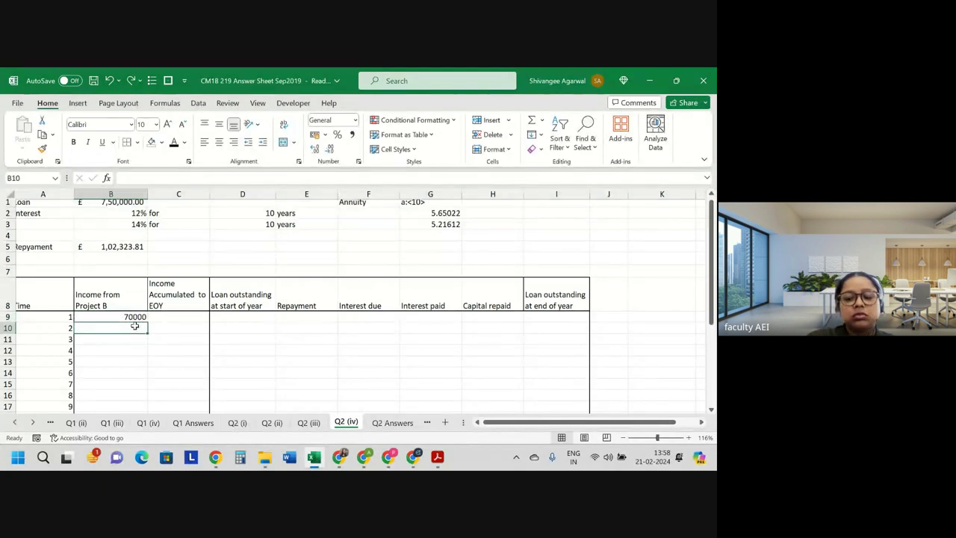
pyautogui.write('=')
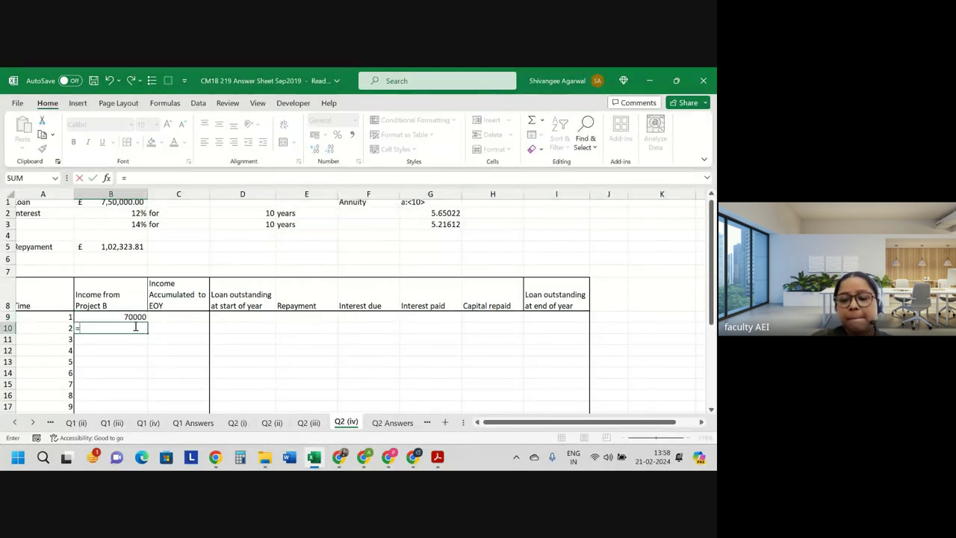
pyautogui.hotkey('ctrl', 'pageup')
pyautogui.hotkey('ctrl', 'pageup')
pyautogui.press('Up')
pyautogui.press('Up')
pyautogui.press('Up')
pyautogui.press('Right')
pyautogui.press('Right')
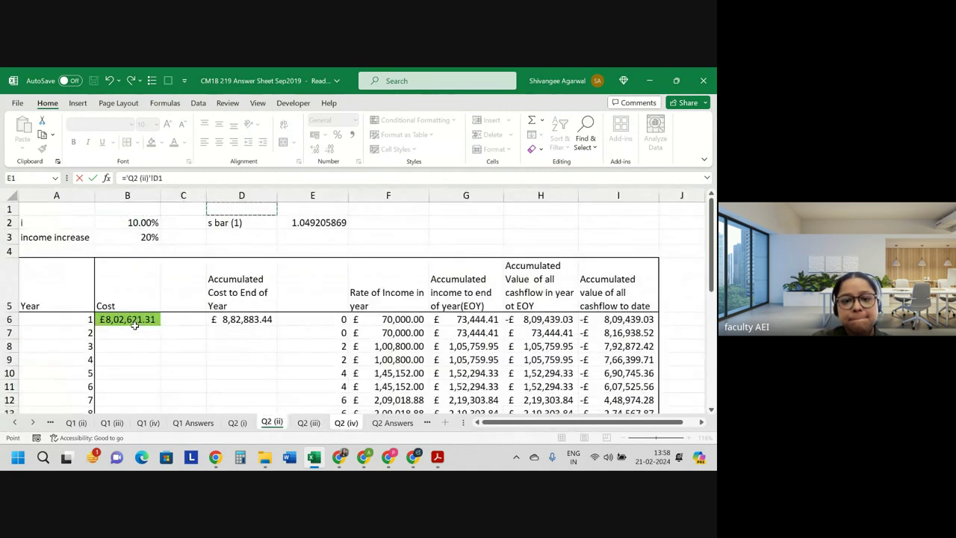
pyautogui.press('Right')
pyautogui.press('Down')
pyautogui.press('Down')
pyautogui.press('Down')
pyautogui.press('Down')
pyautogui.press('Down')
pyautogui.press('Right')
pyautogui.press('Return')
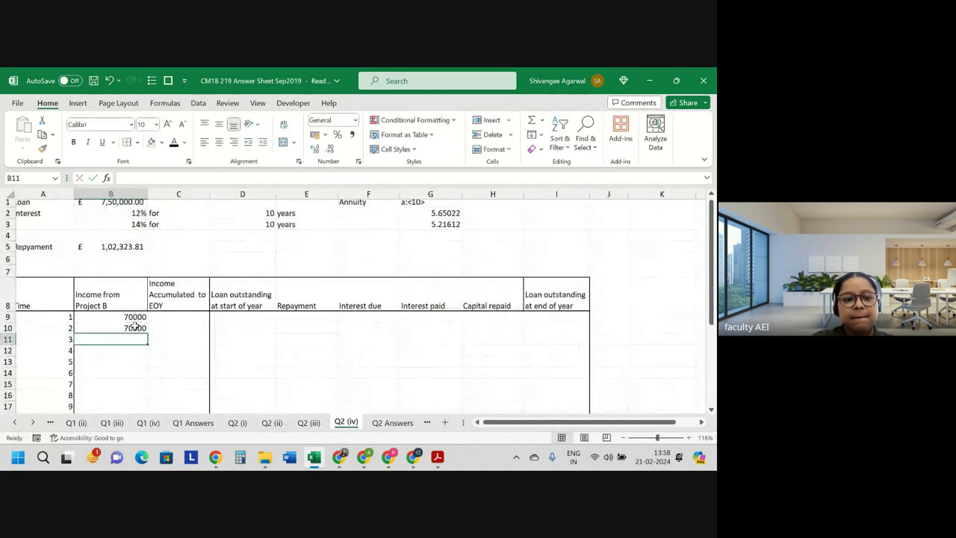
pyautogui.click(133, 327)
pyautogui.doubleClick(147, 333)
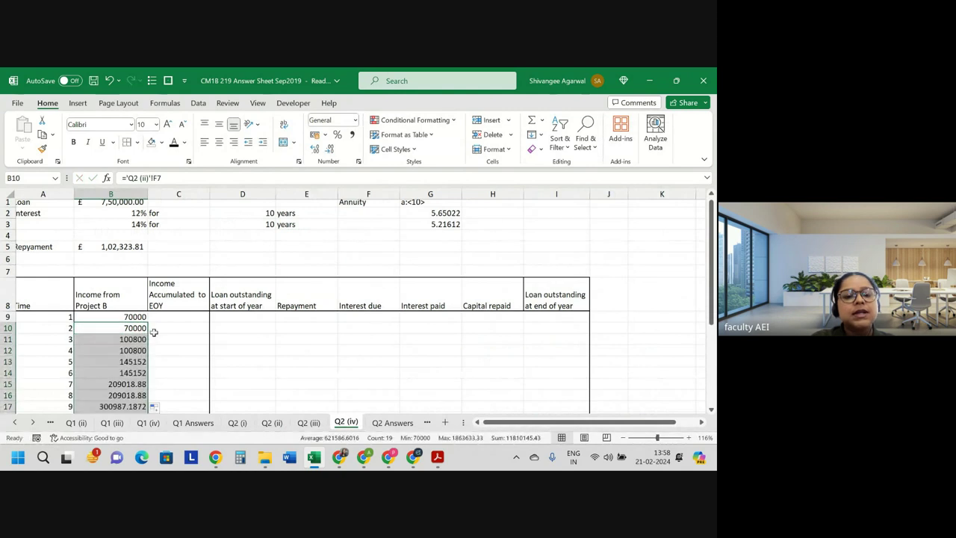
pyautogui.click(173, 318)
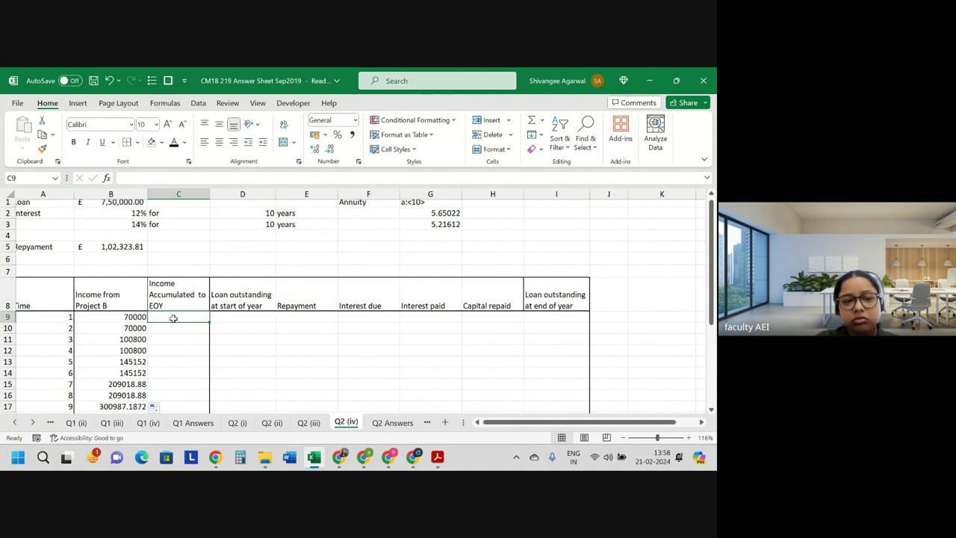
pyautogui.click(303, 424)
pyautogui.click(274, 424)
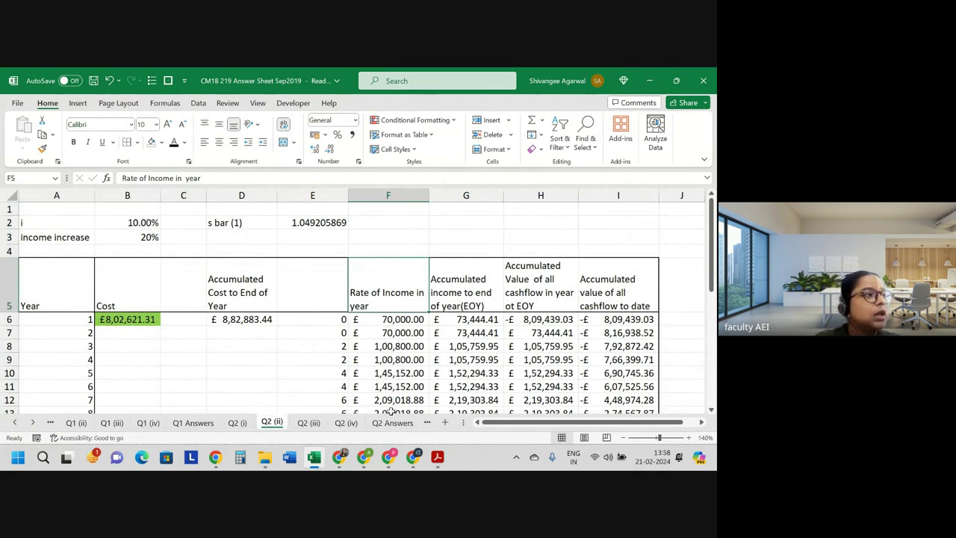
pyautogui.click(472, 321)
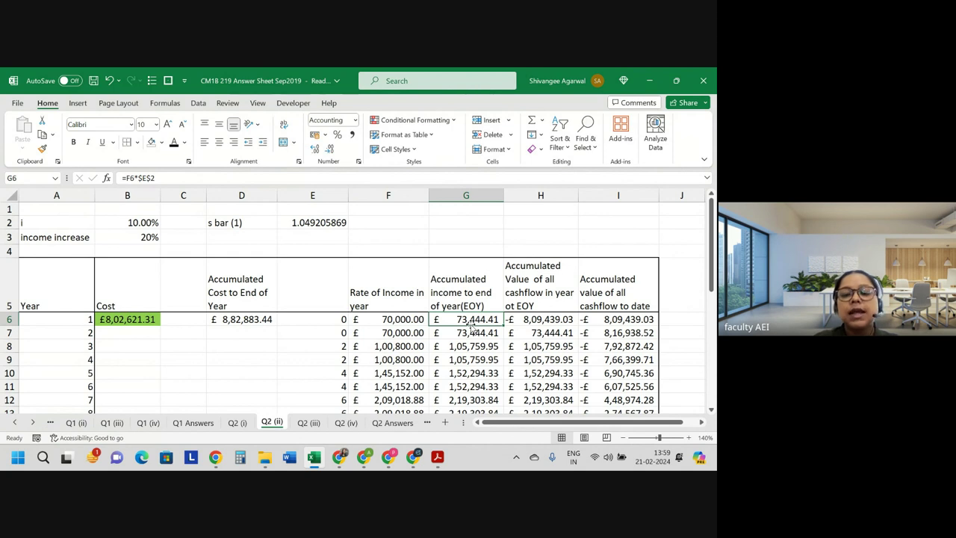
pyautogui.press('Down')
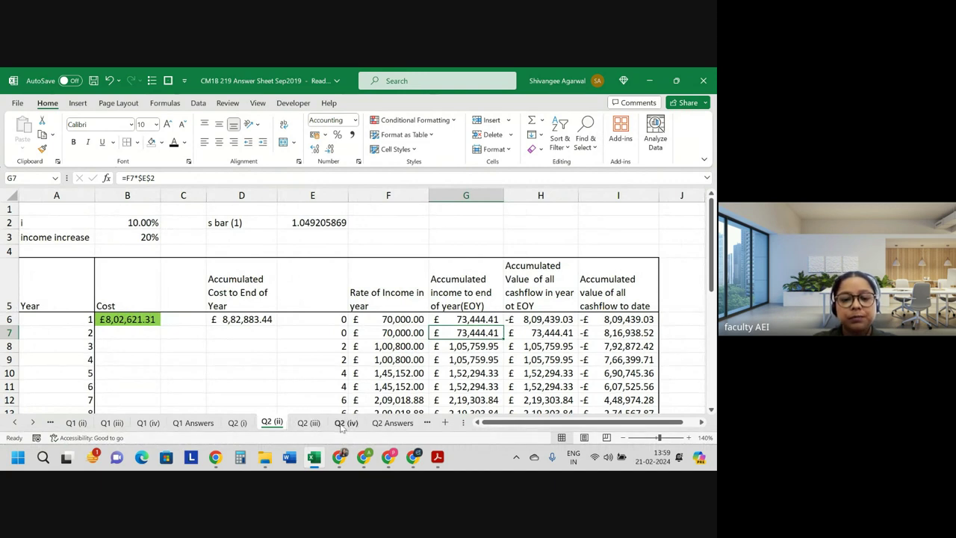
pyautogui.click(342, 423)
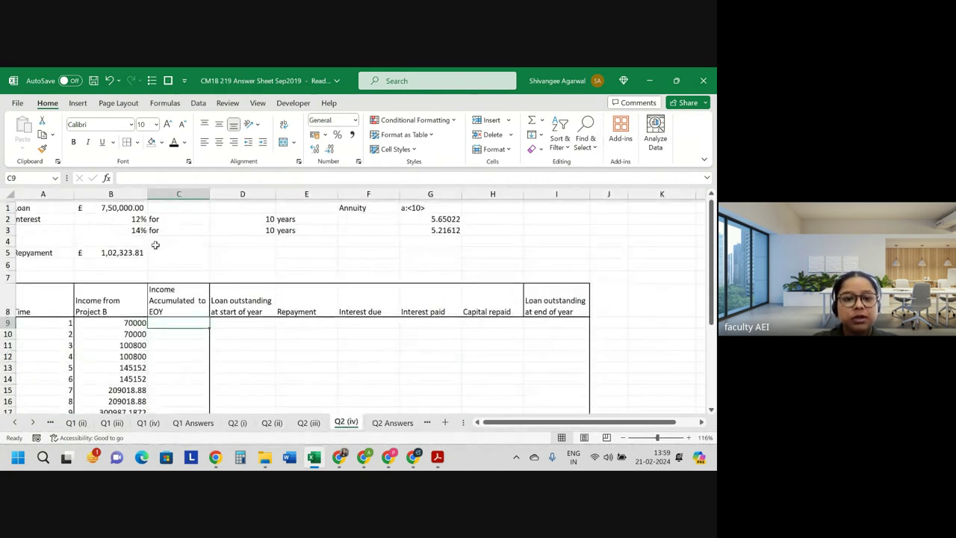
pyautogui.scroll(1, 152, 236)
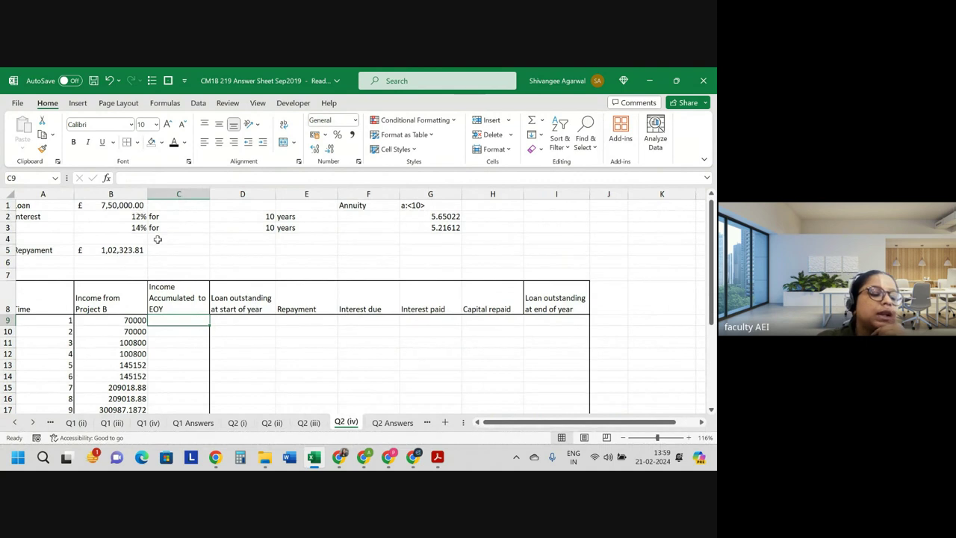
pyautogui.write('=')
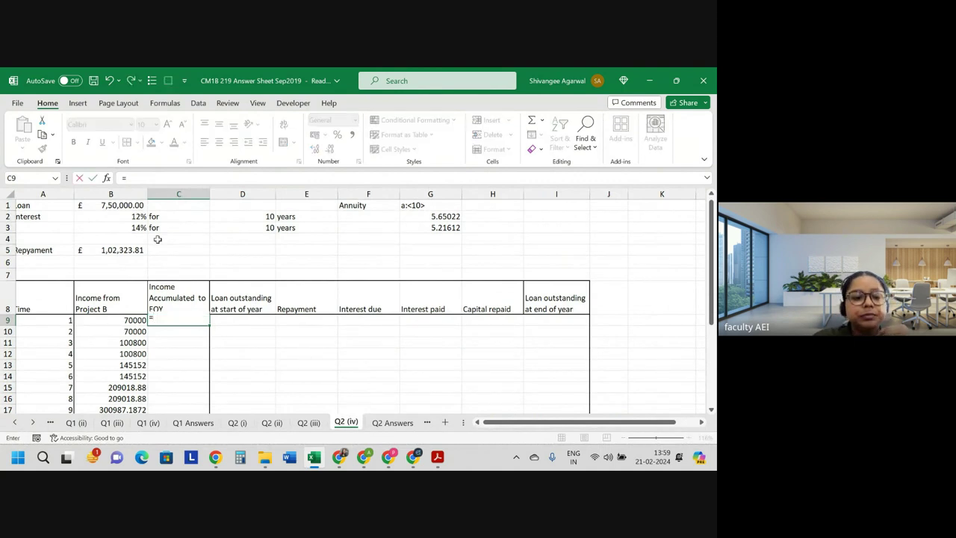
pyautogui.press('Left')
pyautogui.write('*')
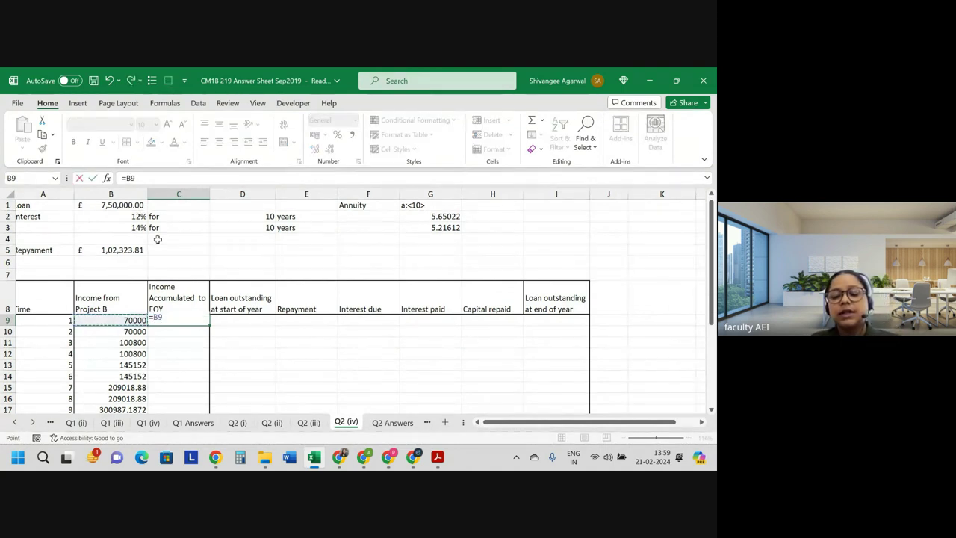
pyautogui.write('(1+')
pyautogui.press('Up')
pyautogui.press('Up')
pyautogui.press('Up')
pyautogui.press('Up')
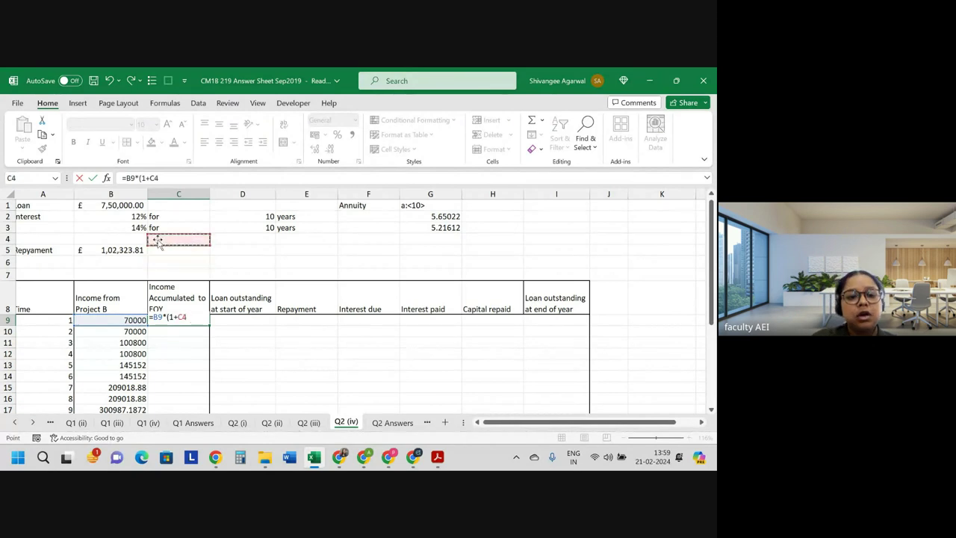
pyautogui.press('Up')
pyautogui.press('Left')
pyautogui.press('Up')
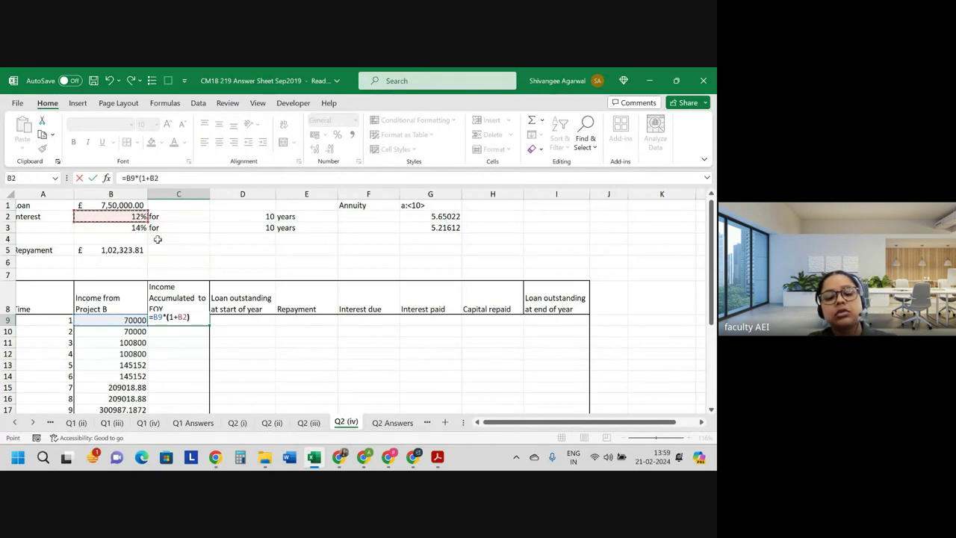
pyautogui.write(')')
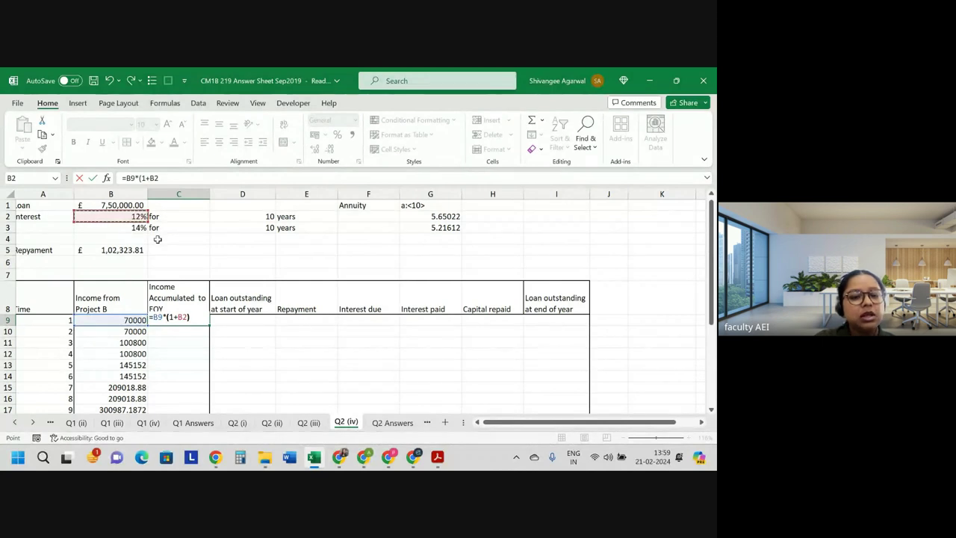
pyautogui.press('BackSpace')
pyautogui.press('BackSpace')
pyautogui.press('BackSpace')
pyautogui.press('Return')
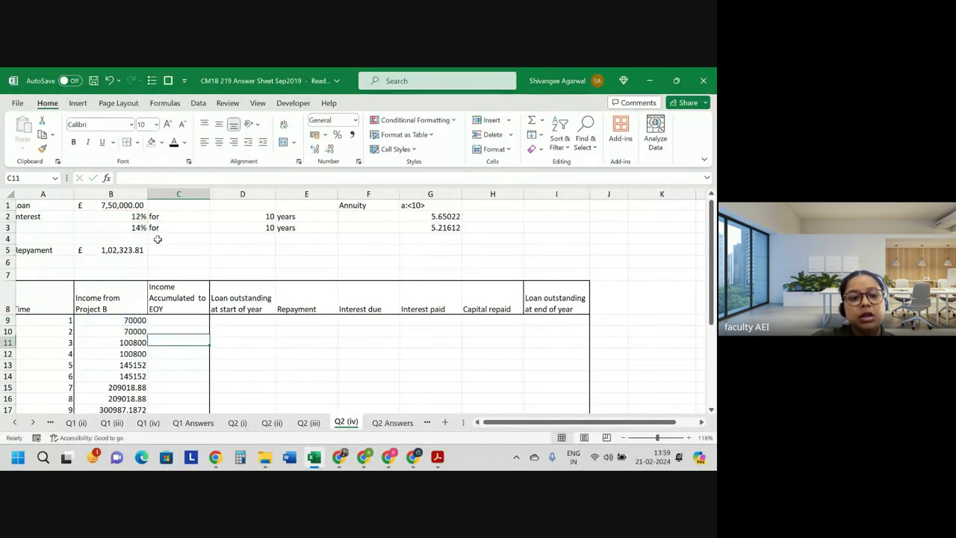
pyautogui.press('Return')
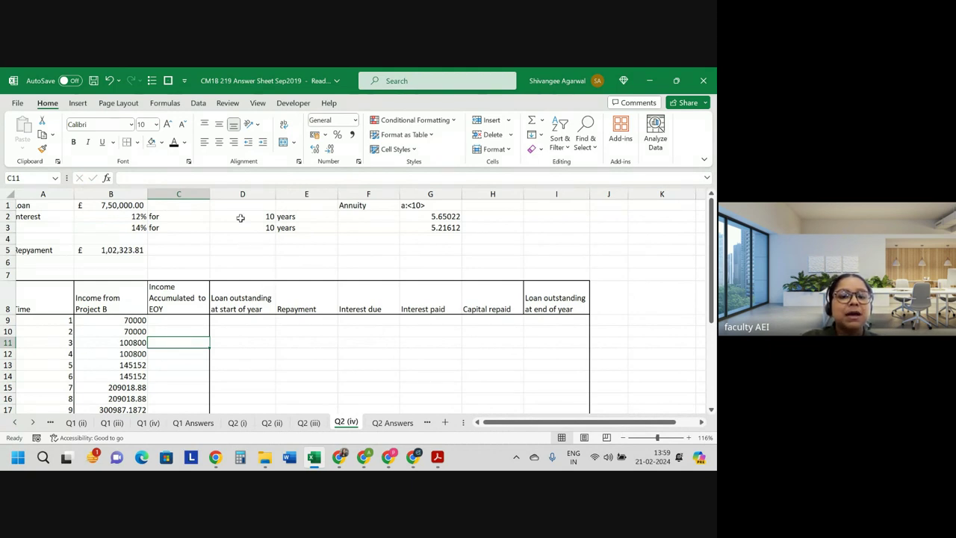
# Clear C1:H4 and relink repayment cell B5 to the Q2 (iii) repayment figure
pyautogui.click(171, 215)
pyautogui.moveTo(185, 205); pyautogui.dragTo(481, 243)
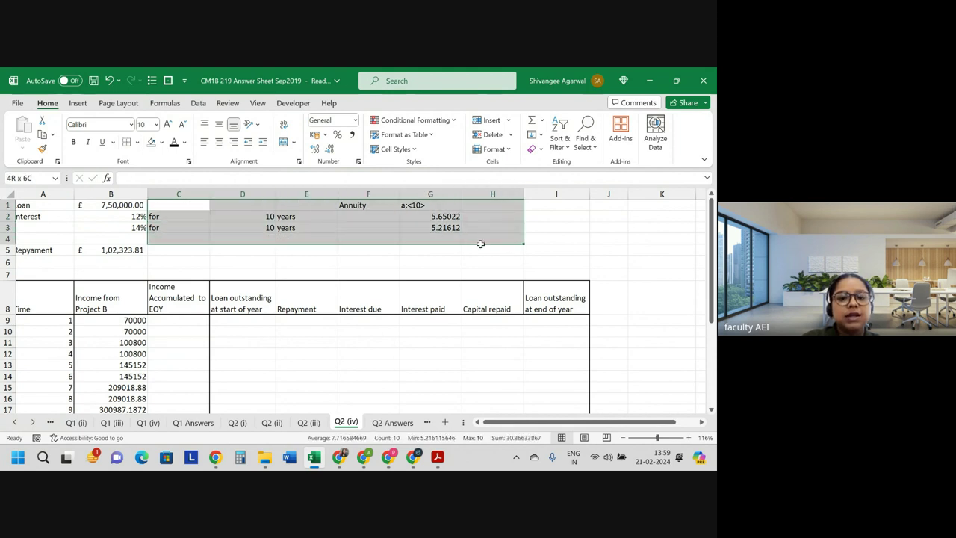
pyautogui.press('Delete')
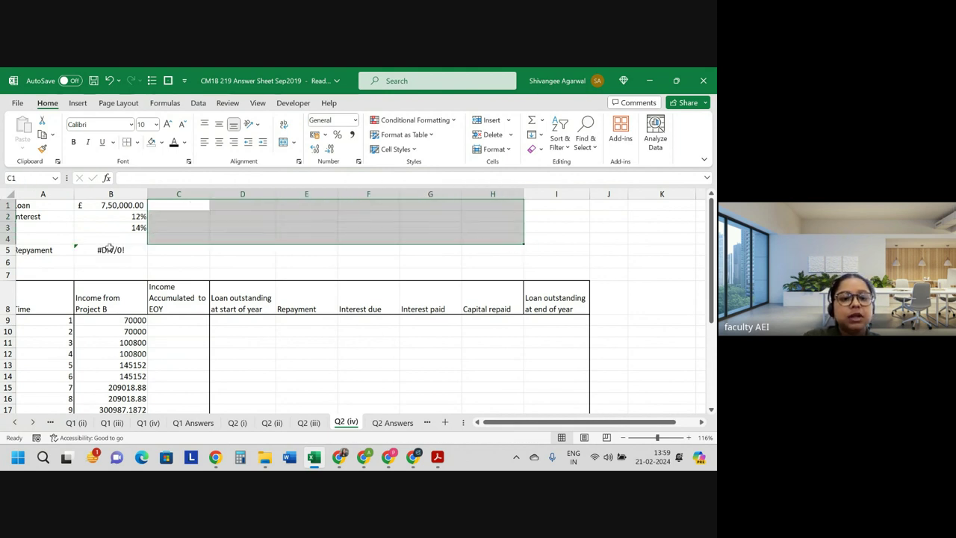
pyautogui.click(109, 250)
pyautogui.write('=')
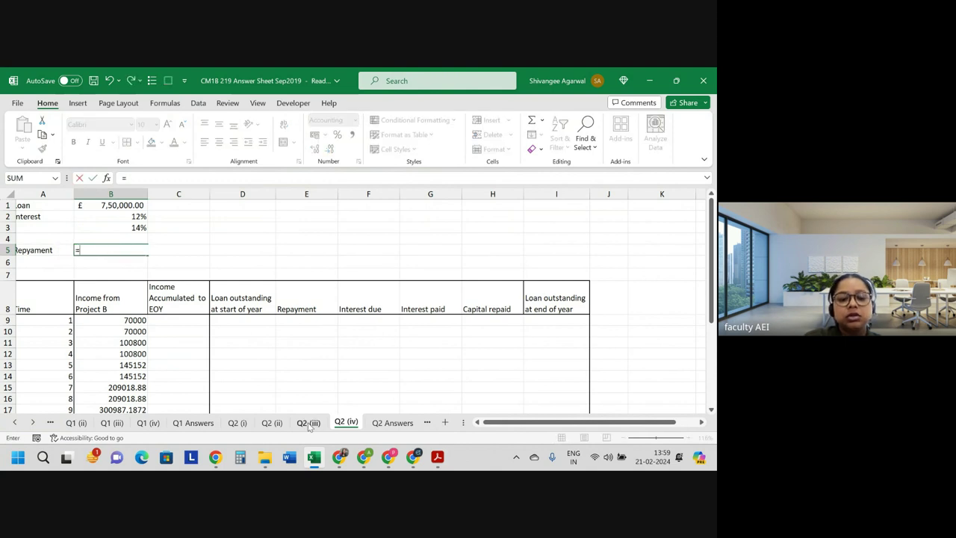
pyautogui.click(309, 424)
pyautogui.click(103, 258)
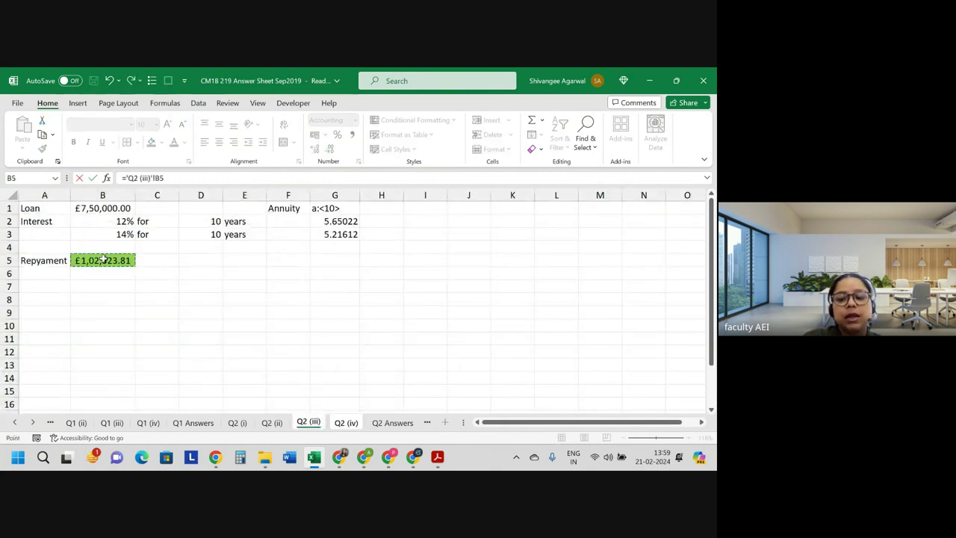
pyautogui.press('Return')
# Enter an s bar 1 label in cell C1
pyautogui.click(196, 206)
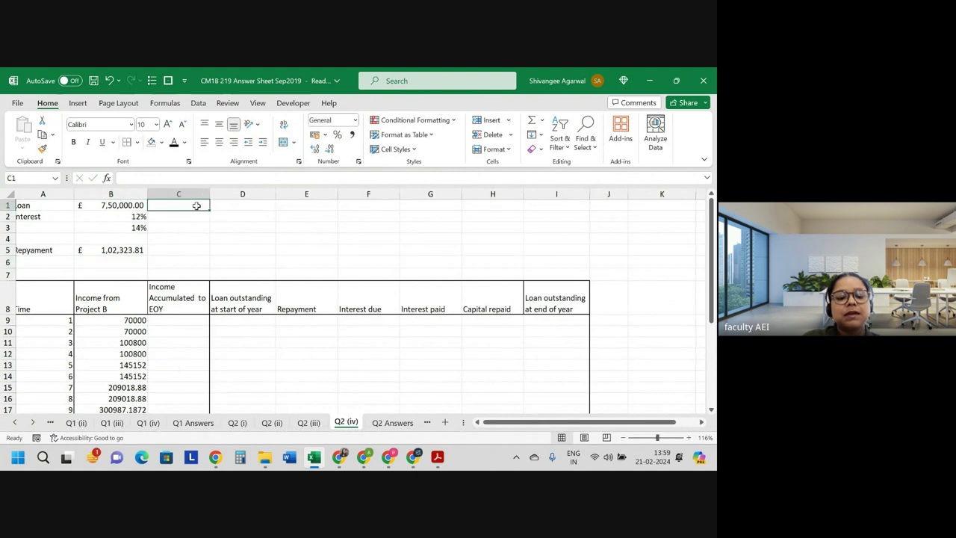
pyautogui.write('s')
pyautogui.press('BackSpace')
pyautogui.write('bar 1')
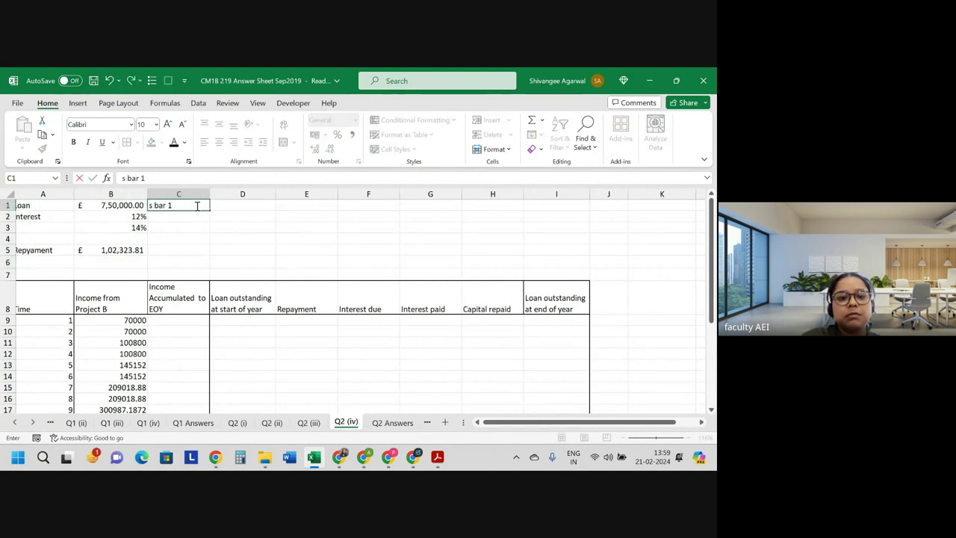
pyautogui.press('Return')
pyautogui.press('Return')
pyautogui.press('Up')
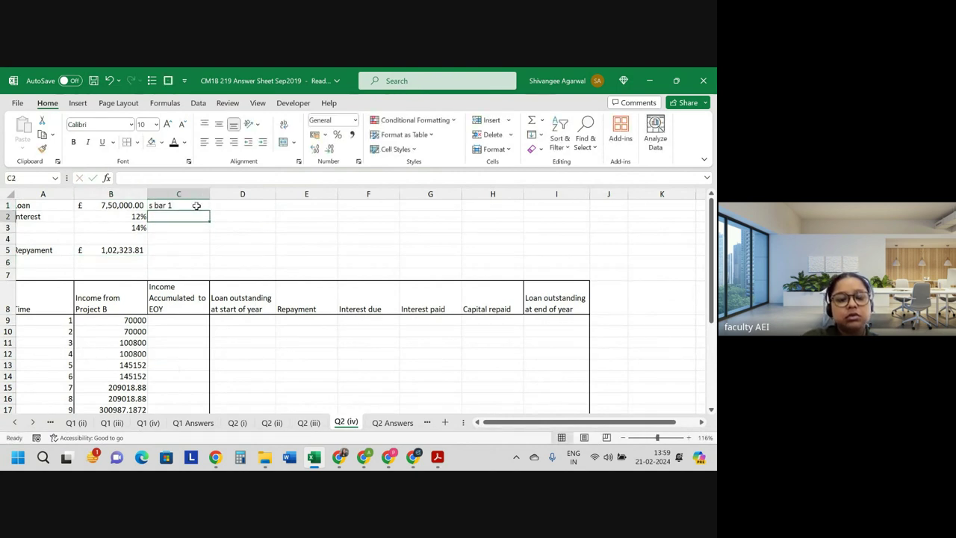
# Enter =((1+B2)-1)/LN(1+B2) in C2 for the 12% s bar 1 factor
pyautogui.write('=(1+')
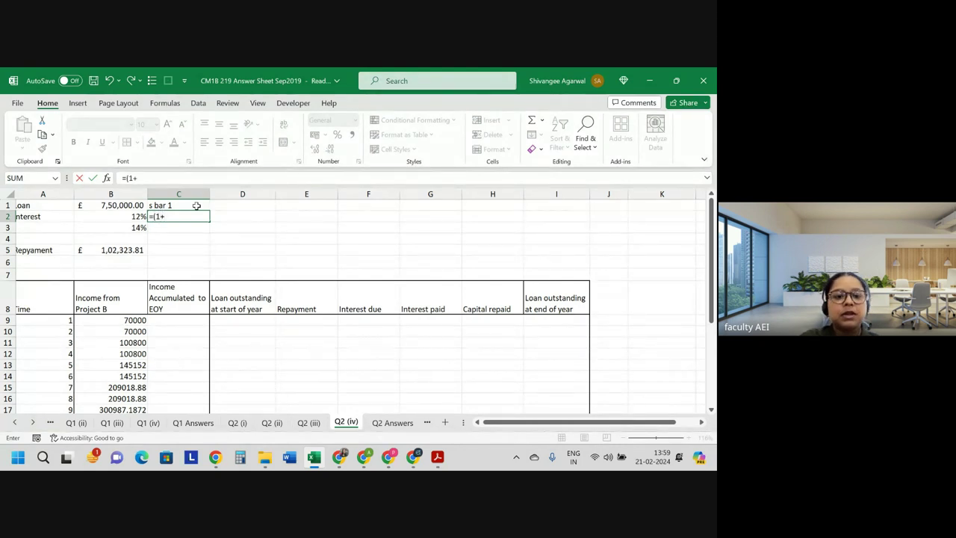
pyautogui.press('Left')
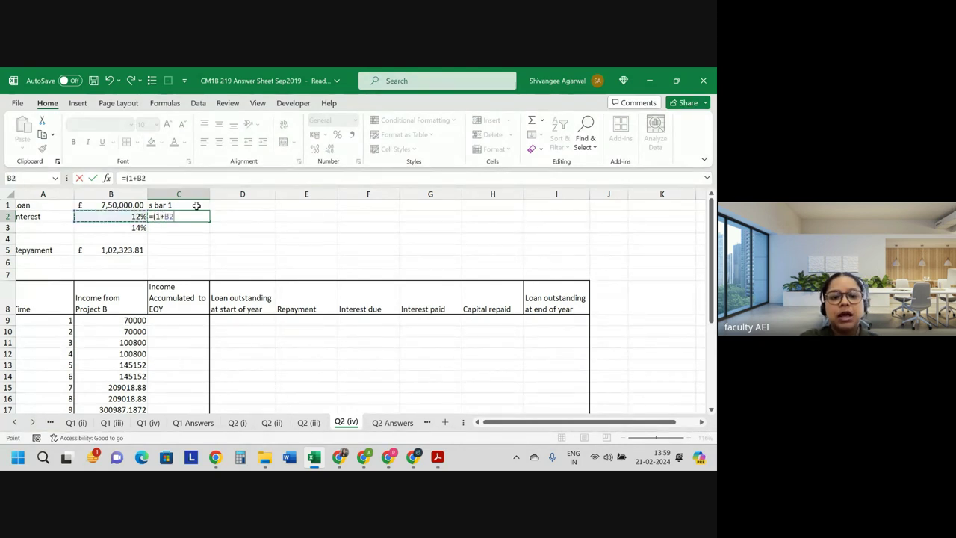
pyautogui.write(')-1')
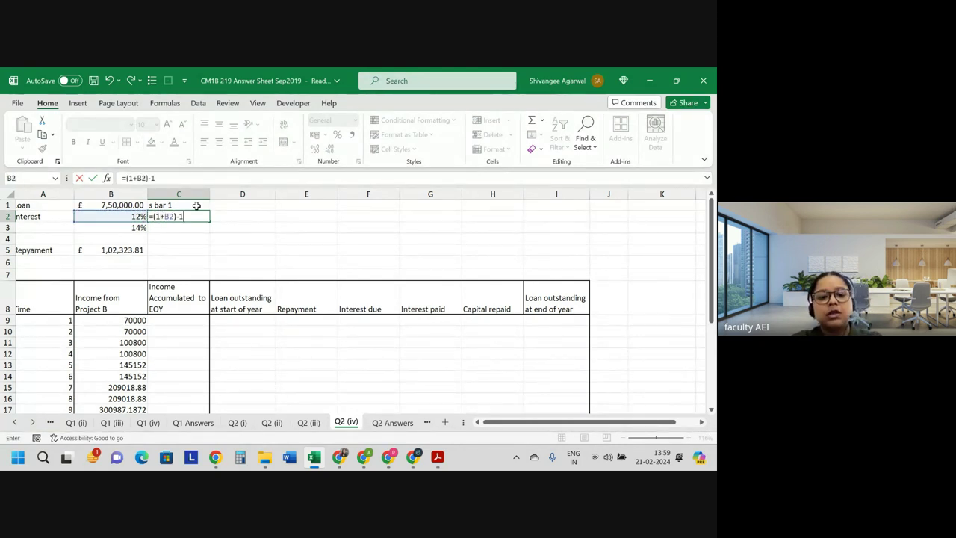
pyautogui.click(129, 178)
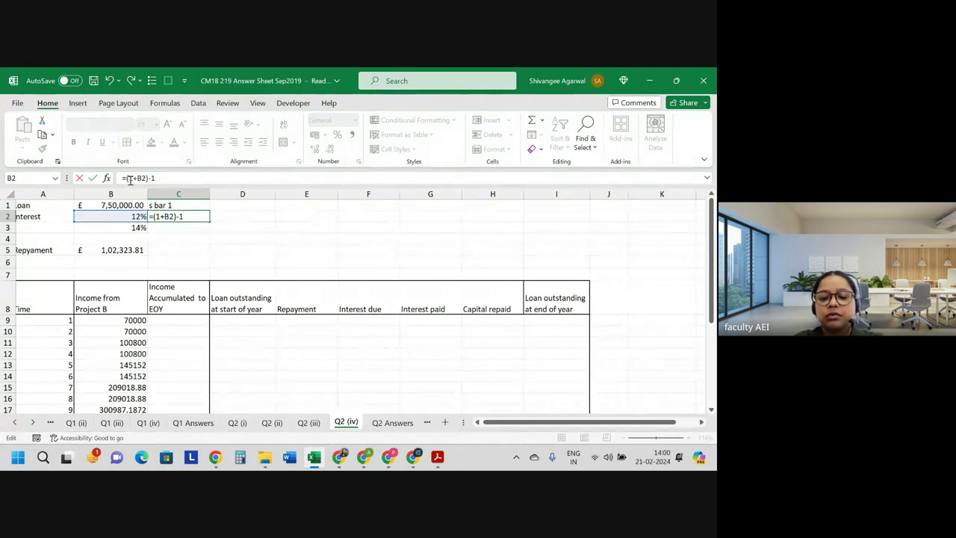
pyautogui.write('(')
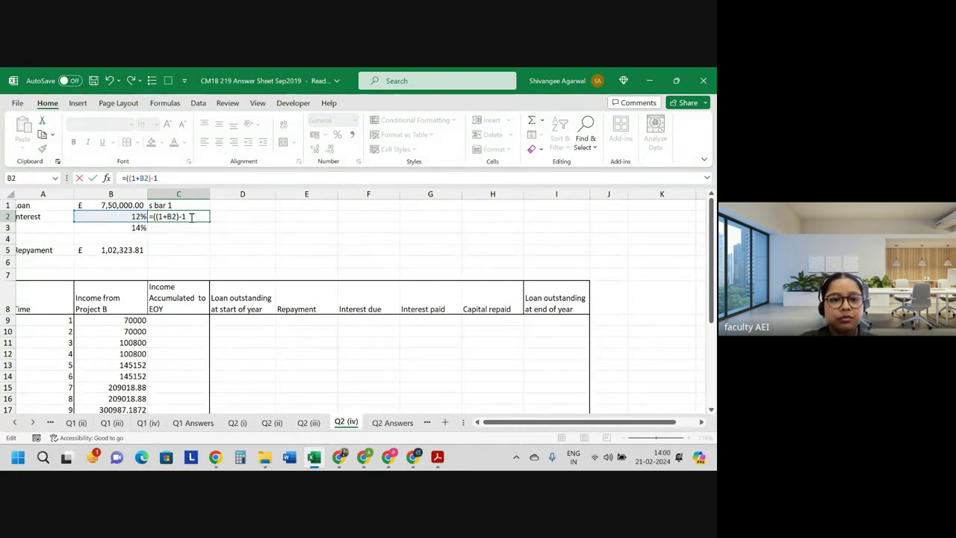
pyautogui.click(191, 217)
pyautogui.write(')/')
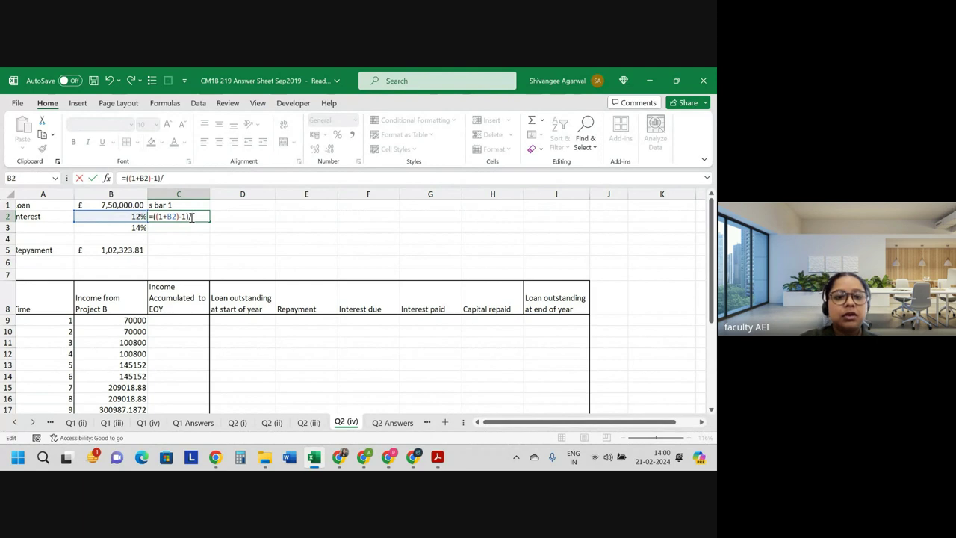
pyautogui.write('ln(')
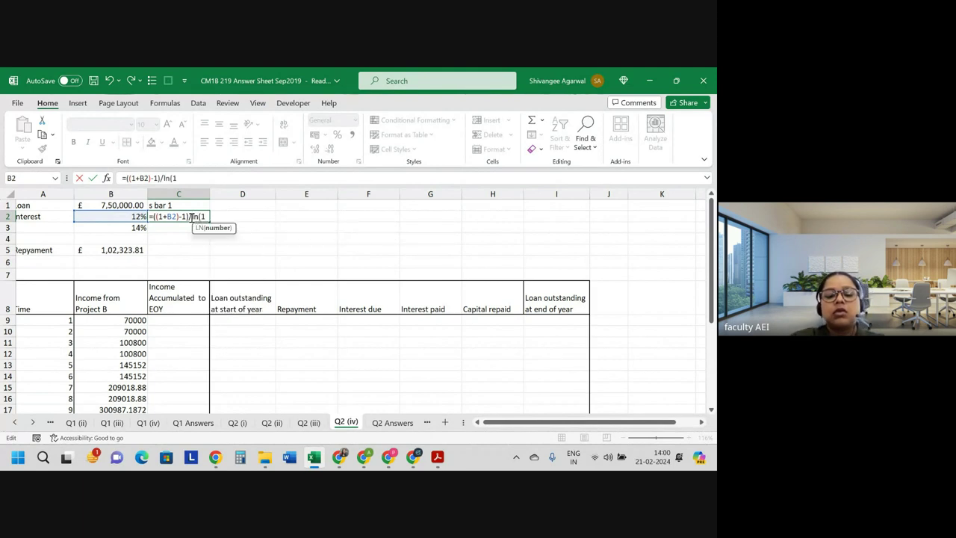
pyautogui.write('1+')
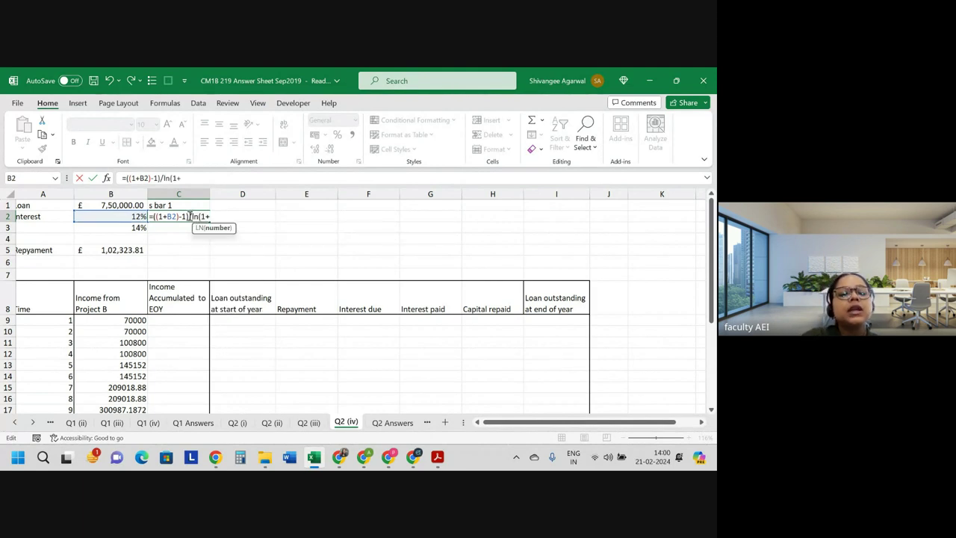
pyautogui.click(94, 216)
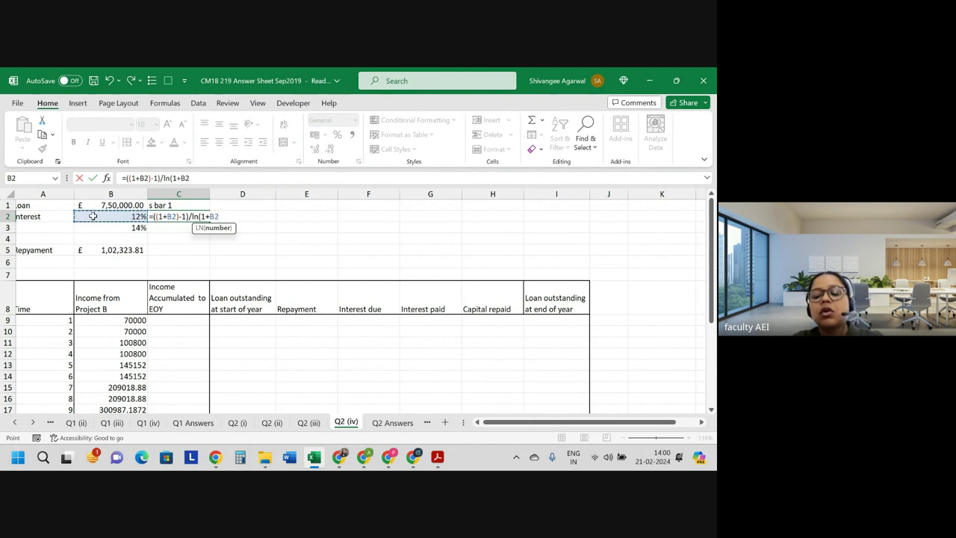
pyautogui.press('Return')
# Format C2 as Number with an extra decimal, fill it to C3, and narrow column C
pyautogui.press('Up')
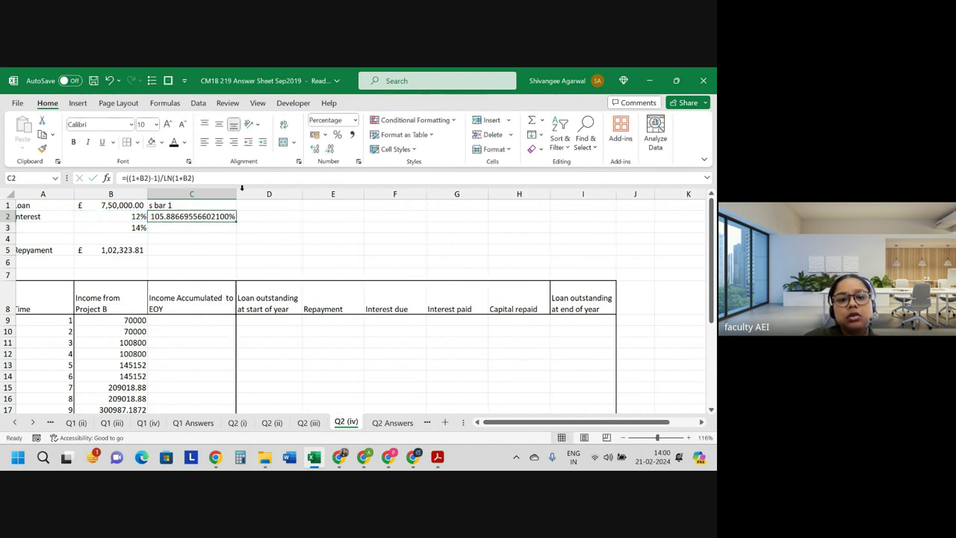
pyautogui.click(356, 120)
pyautogui.click(354, 170)
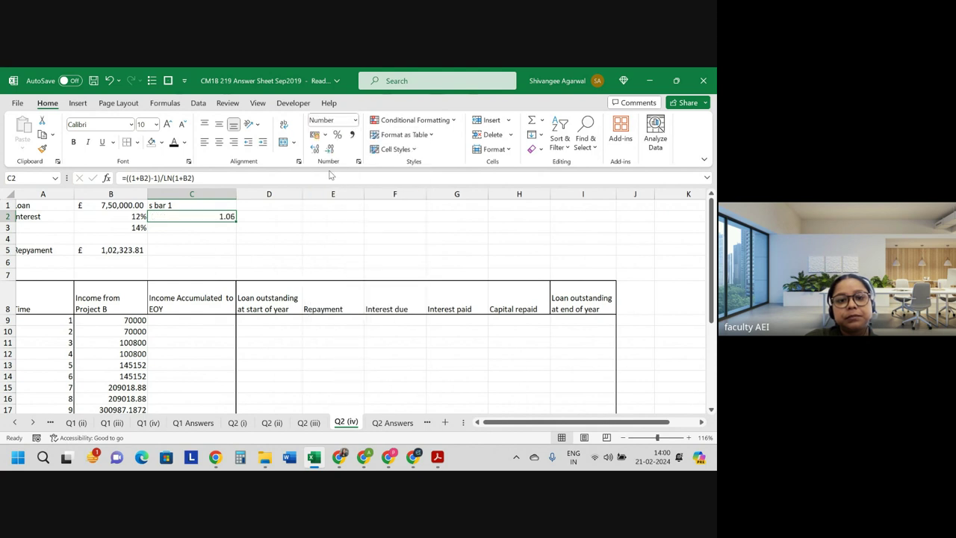
pyautogui.click(314, 149)
pyautogui.click(314, 150)
pyautogui.click(314, 150)
pyautogui.moveTo(238, 221); pyautogui.dragTo(238, 229)
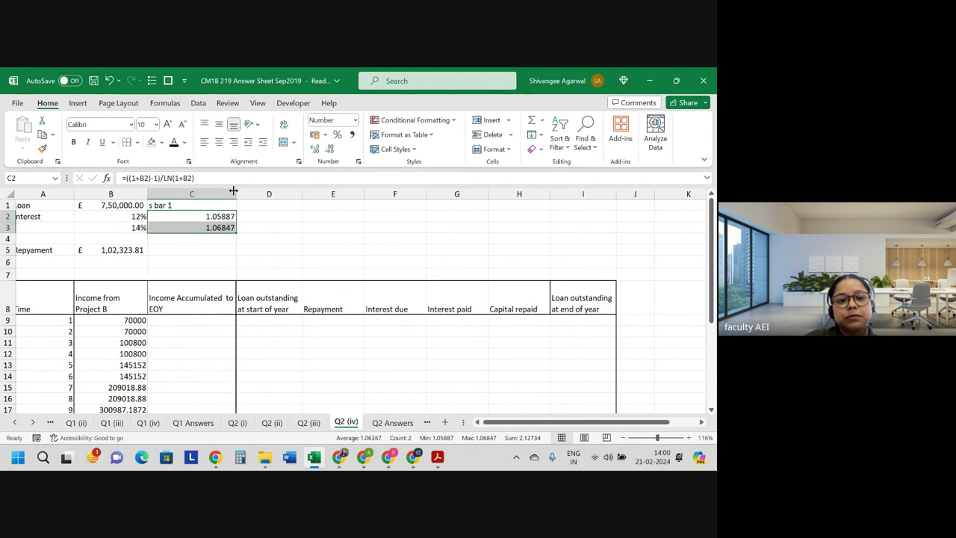
pyautogui.moveTo(233, 191)
pyautogui.mouseDown()
pyautogui.moveTo(197, 190)
pyautogui.moveTo(212, 190)
pyautogui.mouseUp()
pyautogui.click(200, 321)
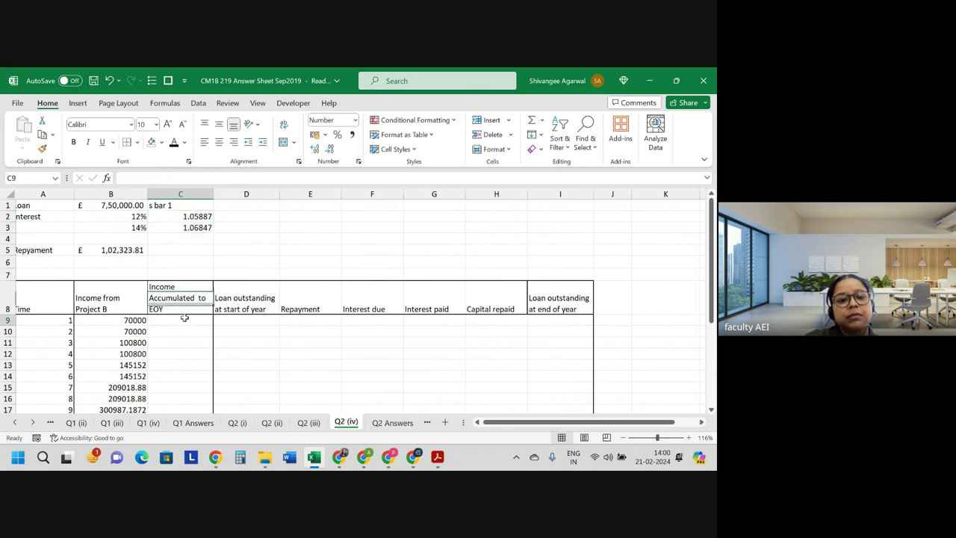
pyautogui.write('=')
pyautogui.press('Left')
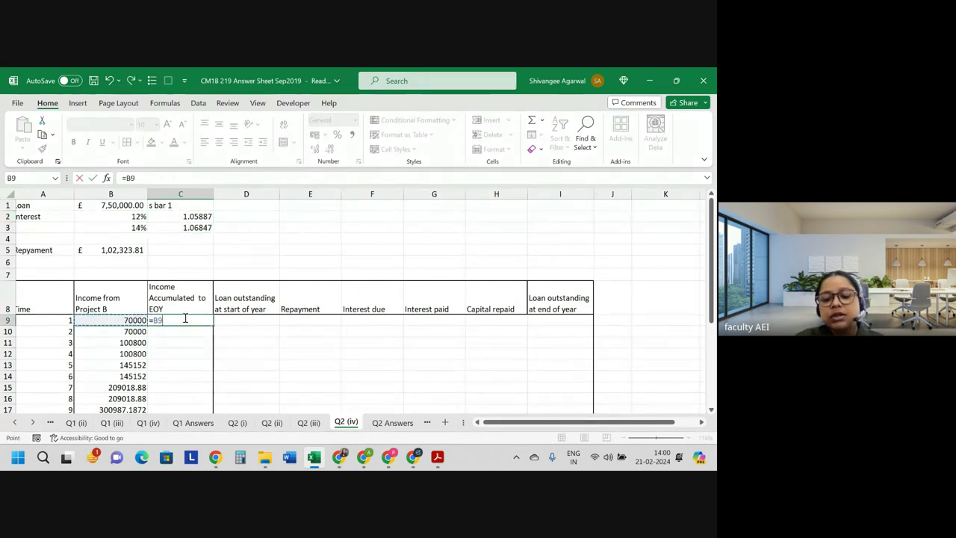
# Enter =B9*$C$2 in C9 and fill it down to C18 for years 1–10
pyautogui.write('*')
pyautogui.press('Up')
pyautogui.press('Up')
pyautogui.press('Up')
pyautogui.press('Up')
pyautogui.press('Up')
pyautogui.press('Up')
pyautogui.press('Up')
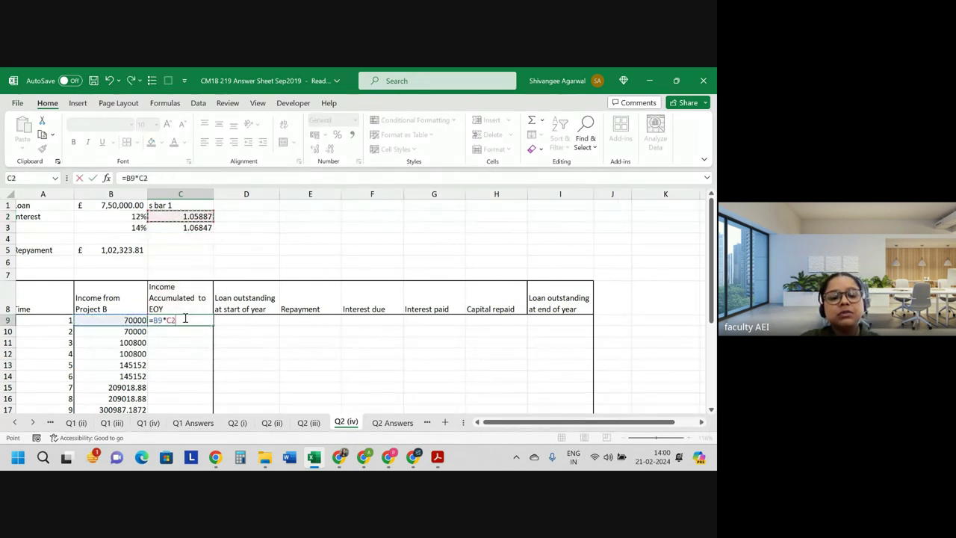
pyautogui.press('F4')
pyautogui.press('Return')
pyautogui.click(185, 319)
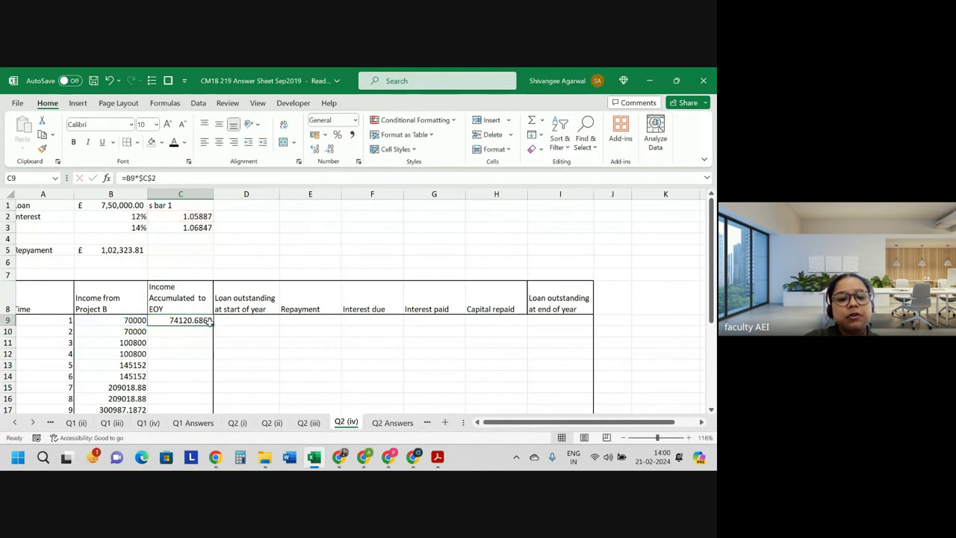
pyautogui.moveTo(211, 321); pyautogui.dragTo(201, 367)
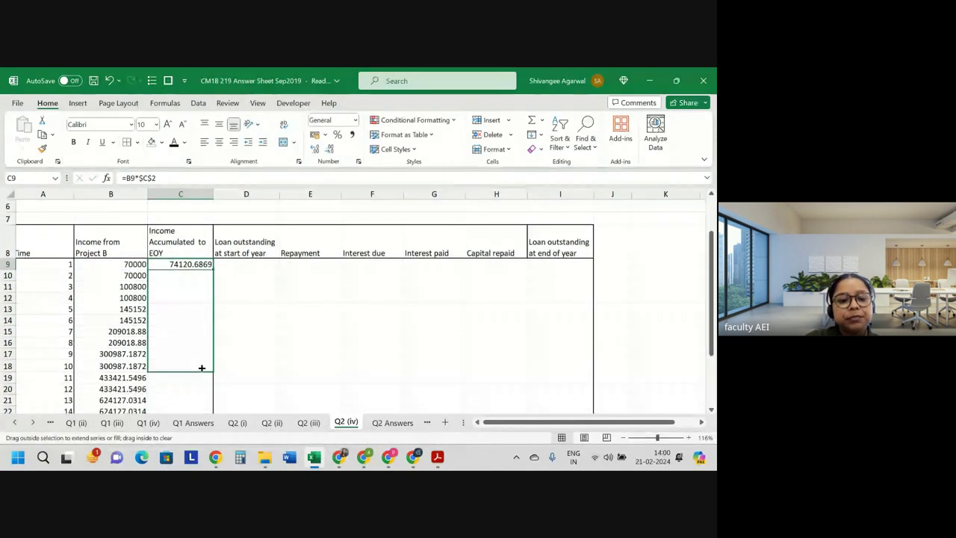
# Enter the year 11 formula =B19*C3 in C19 and fill it down the column
pyautogui.click(188, 383)
pyautogui.write('=')
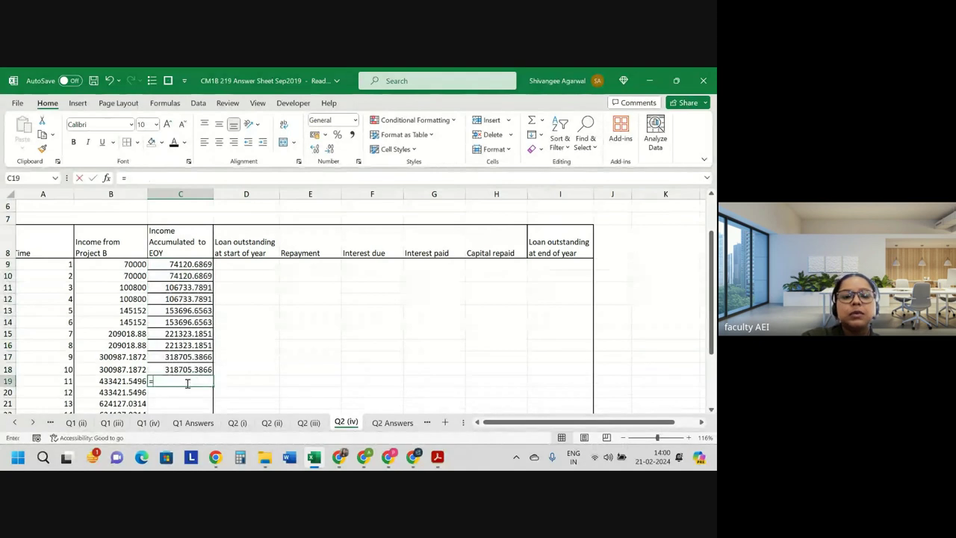
pyautogui.press('Left')
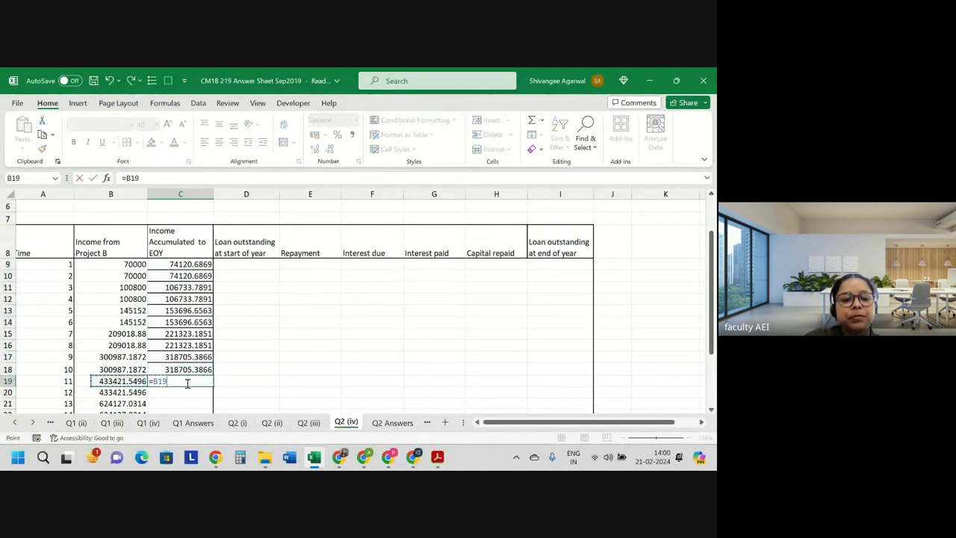
pyautogui.write('*')
pyautogui.hotkey('ctrl', 'Up')
pyautogui.hotkey('ctrl', 'Up')
pyautogui.hotkey('ctrl', 'Up')
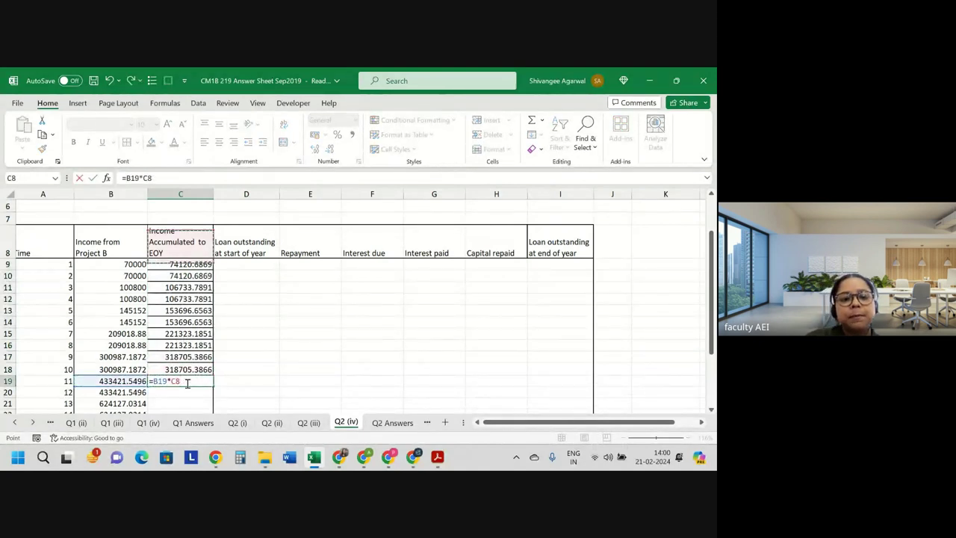
pyautogui.hotkey('ctrl', 'Up')
pyautogui.hotkey('ctrl', 'Return')
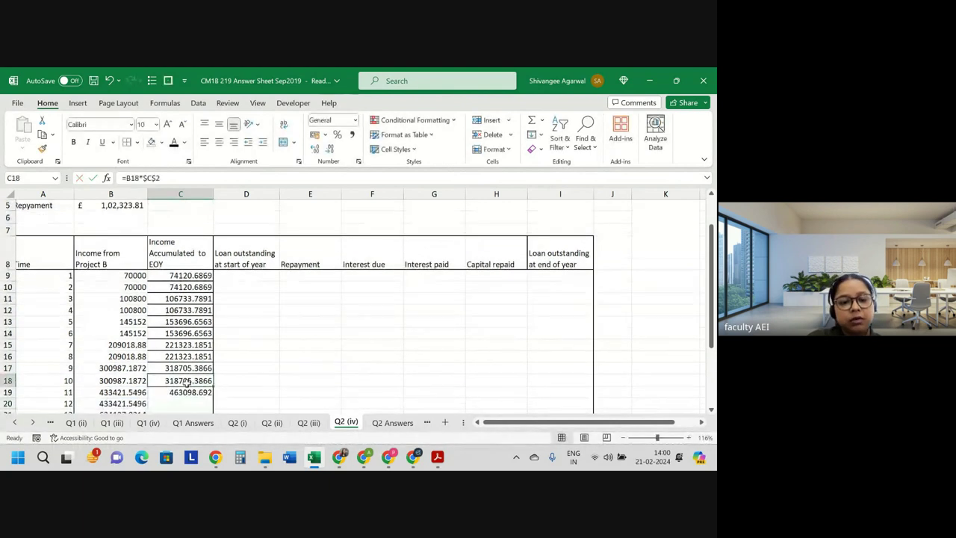
pyautogui.doubleClick(215, 396)
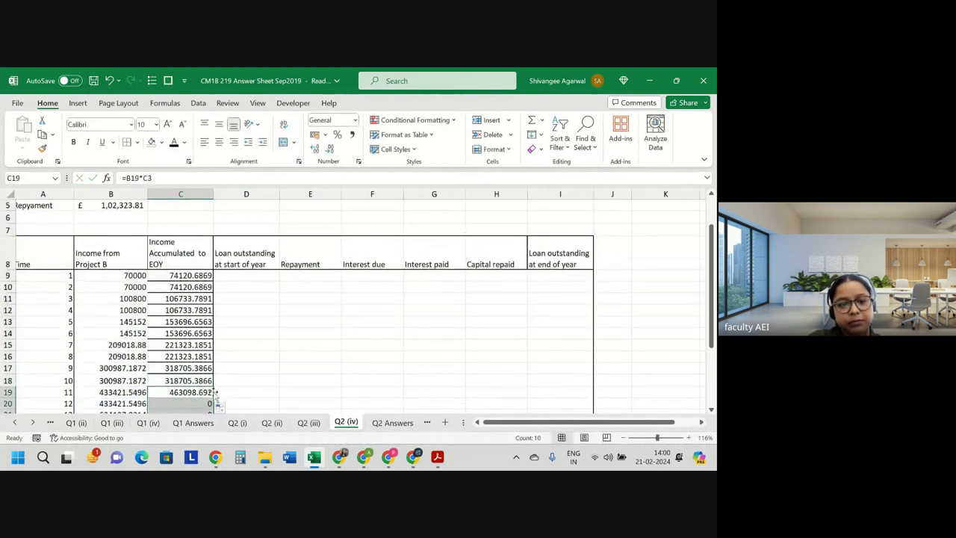
pyautogui.click(189, 276)
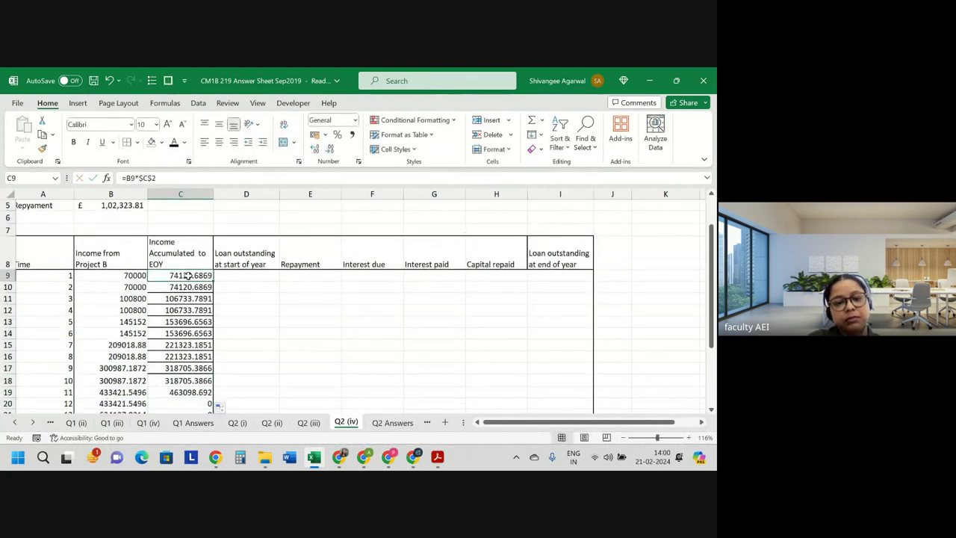
# Correct C19 to =B19*$C$3 and refill years 11–20 down to 1991239.61
pyautogui.doubleClick(184, 391)
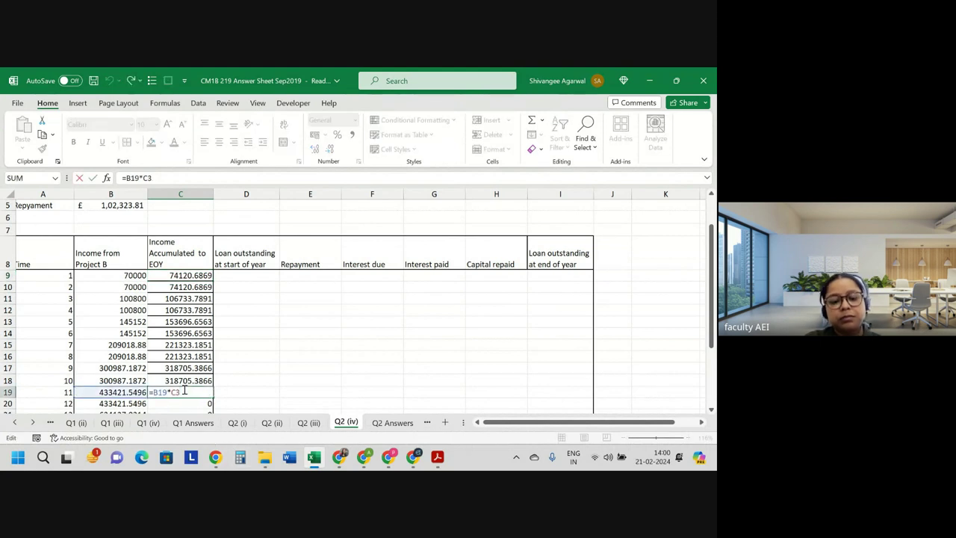
pyautogui.press('F4')
pyautogui.press('Return')
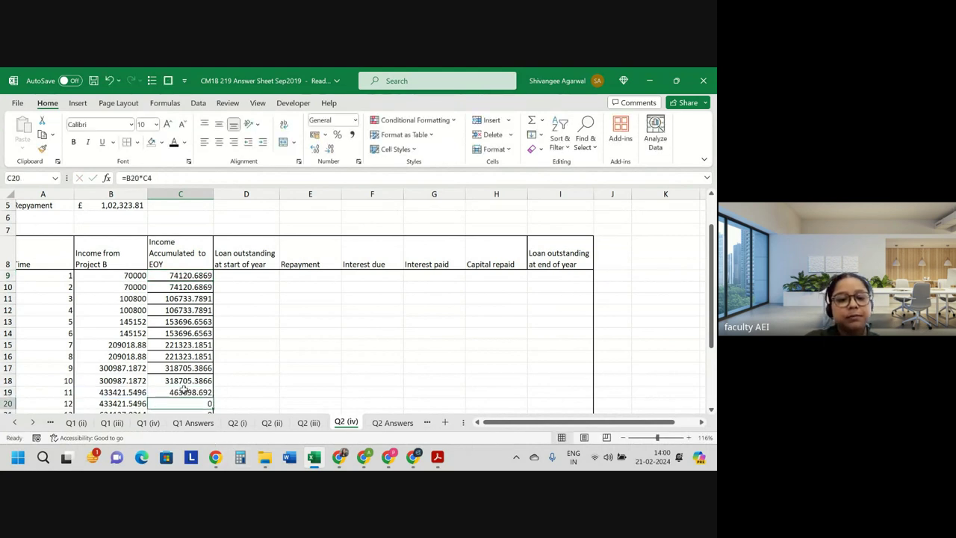
pyautogui.click(185, 391)
pyautogui.doubleClick(212, 401)
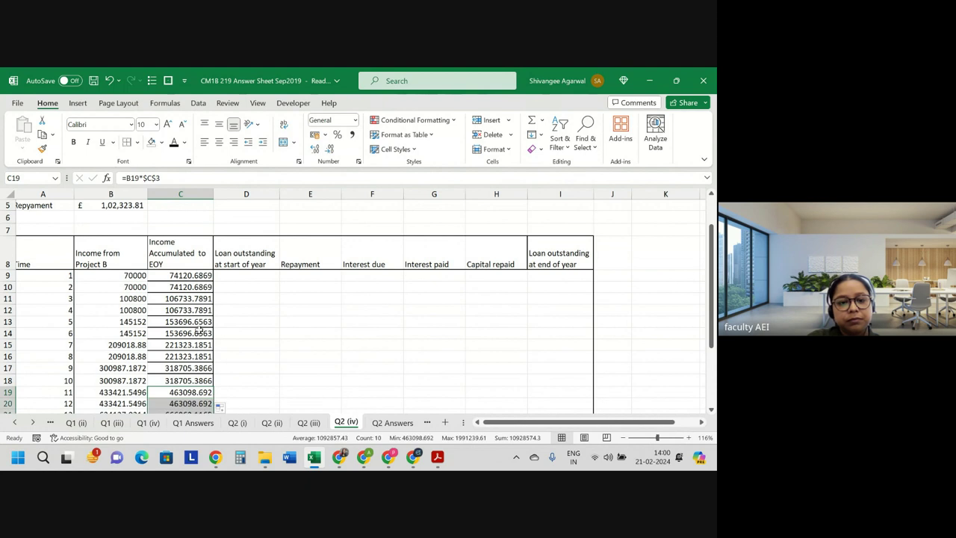
pyautogui.click(192, 276)
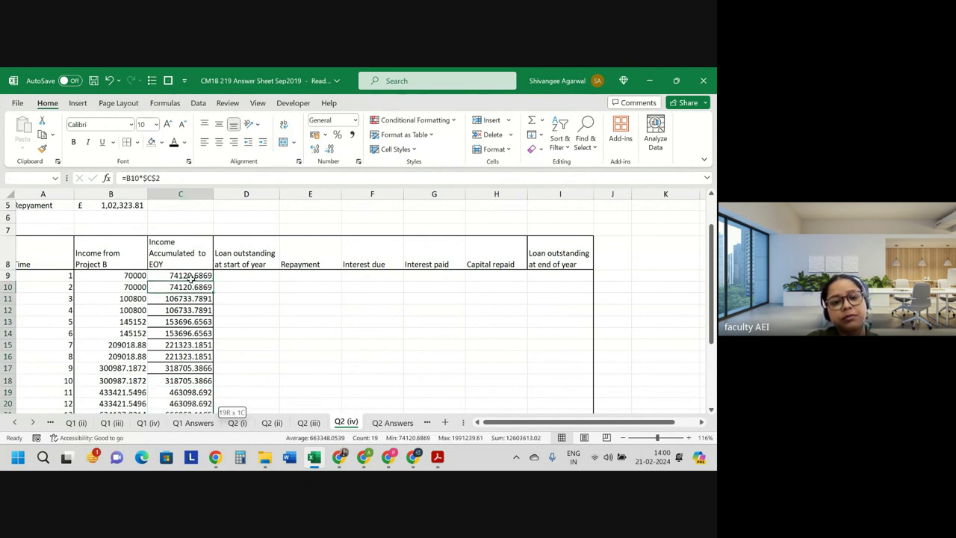
pyautogui.moveTo(191, 286); pyautogui.dragTo(188, 403)
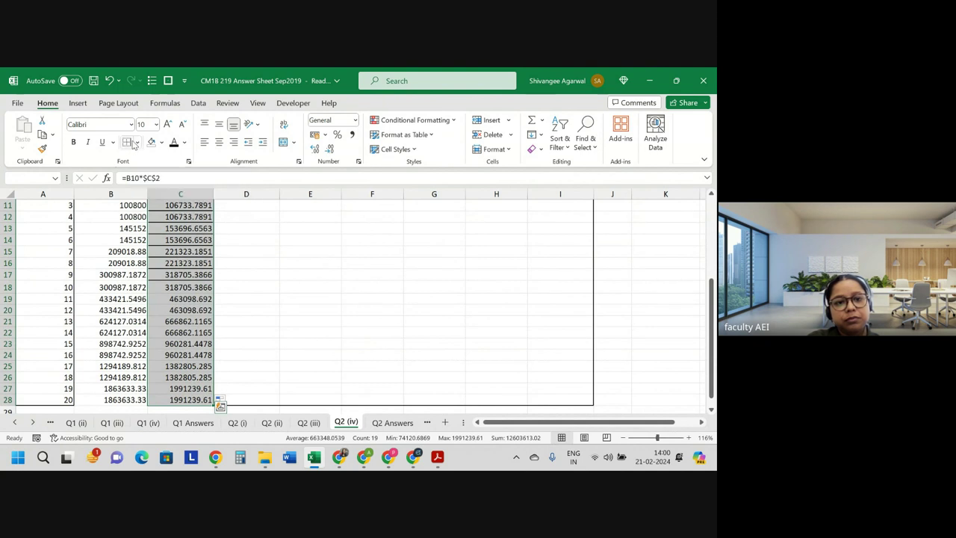
# Remove the borders from the accumulated income values
pyautogui.click(137, 142)
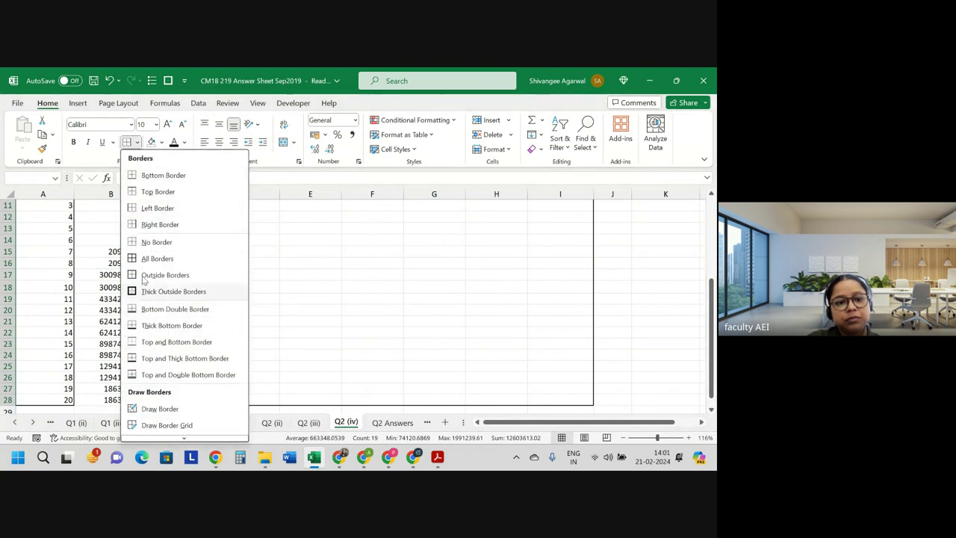
pyautogui.click(145, 241)
pyautogui.scroll(3, 145, 241)
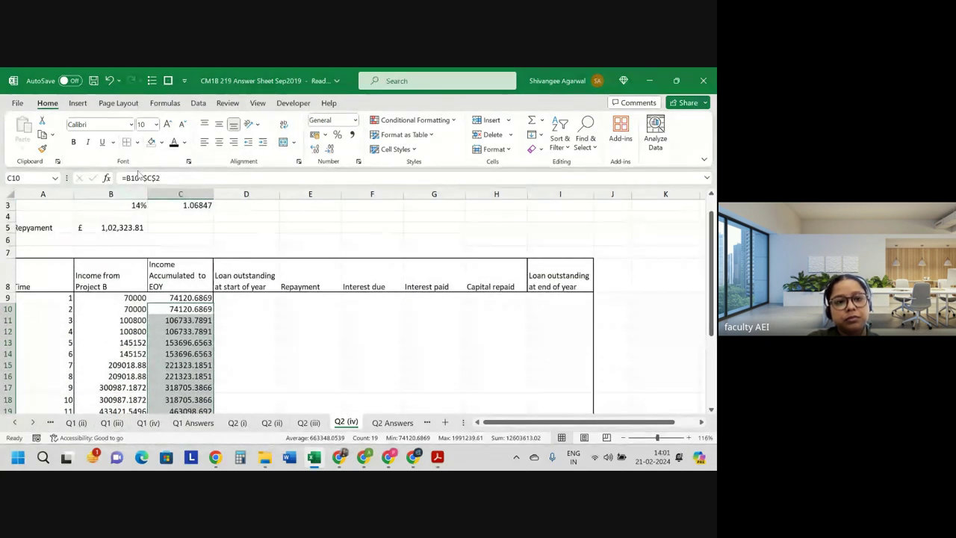
pyautogui.click(136, 142)
pyautogui.click(161, 209)
pyautogui.click(239, 373)
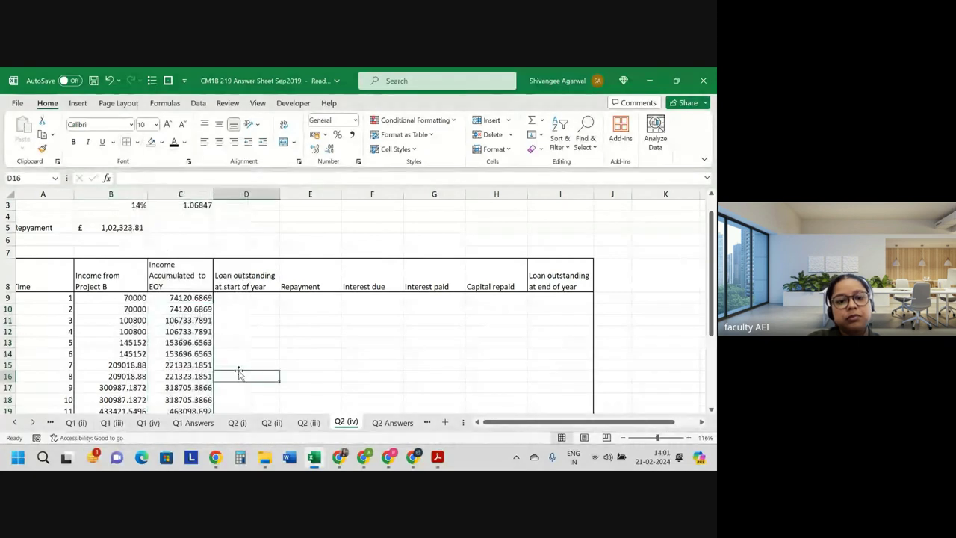
pyautogui.scroll(-2, 239, 373)
pyautogui.scroll(-1, 239, 373)
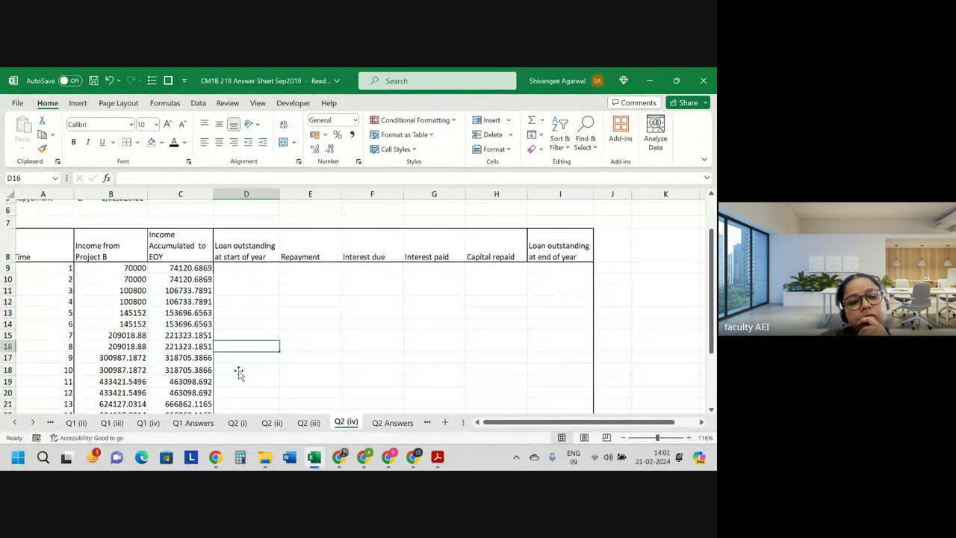
# Apply £ English (United Kingdom) accounting format to the schedule range B9:I28
pyautogui.moveTo(134, 268); pyautogui.dragTo(535, 324)
pyautogui.hotkey('ctrl', 'shift', 'Right')
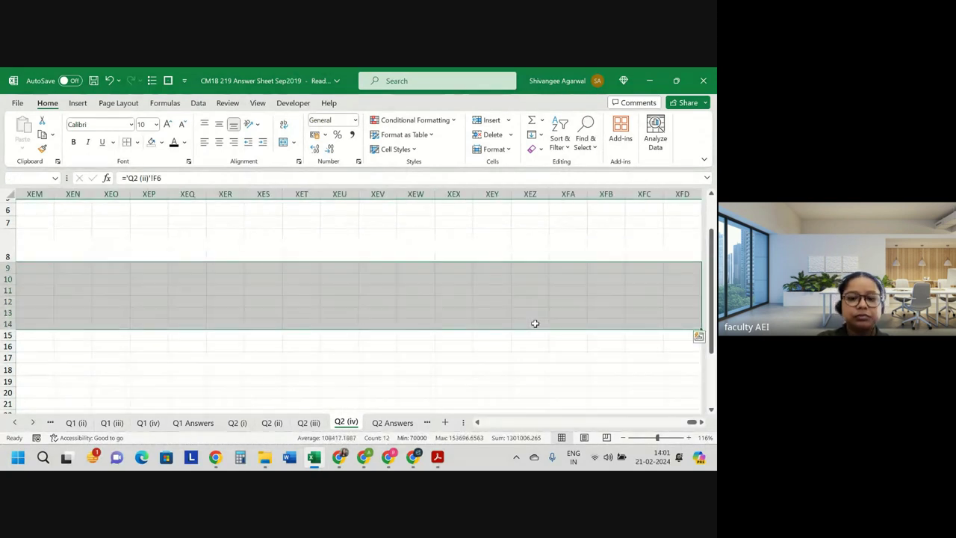
pyautogui.press('Home')
pyautogui.press('Right')
pyautogui.hotkey('shift', 'Right')
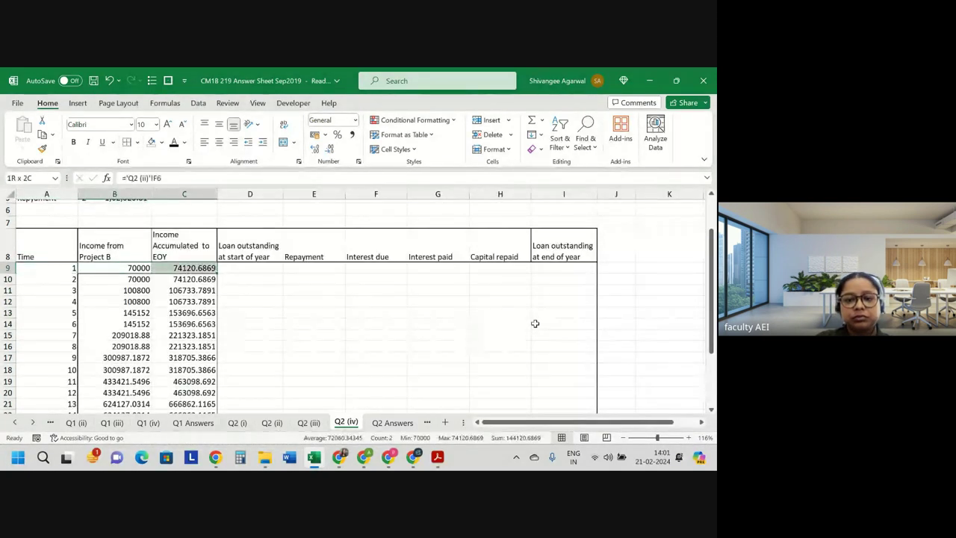
pyautogui.hotkey('shift', 'Right')
pyautogui.hotkey('shift', 'Right')
pyautogui.hotkey('shift', 'Right')
pyautogui.hotkey('shift', 'Right')
pyautogui.hotkey('shift', 'Right')
pyautogui.hotkey('shift', 'Right')
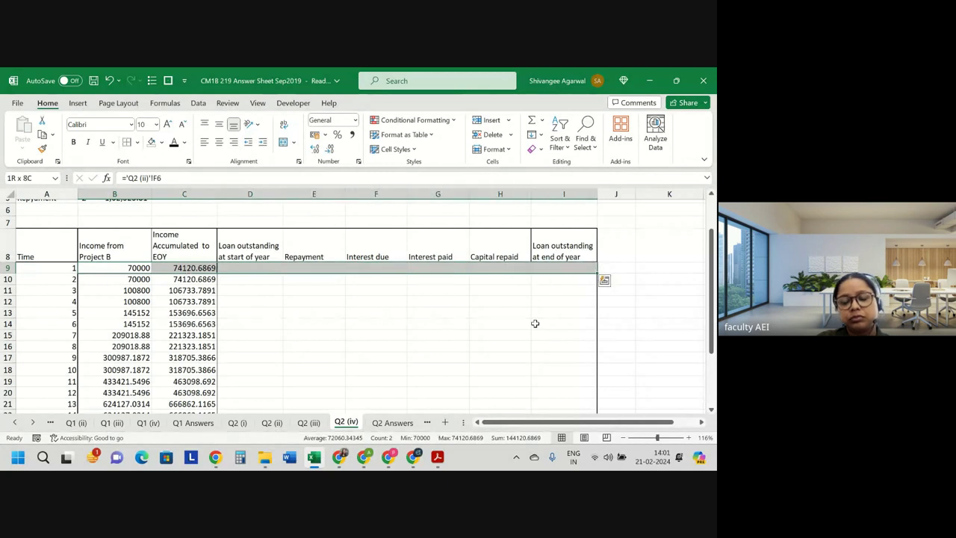
pyautogui.hotkey('ctrl', 'shift', 'Down')
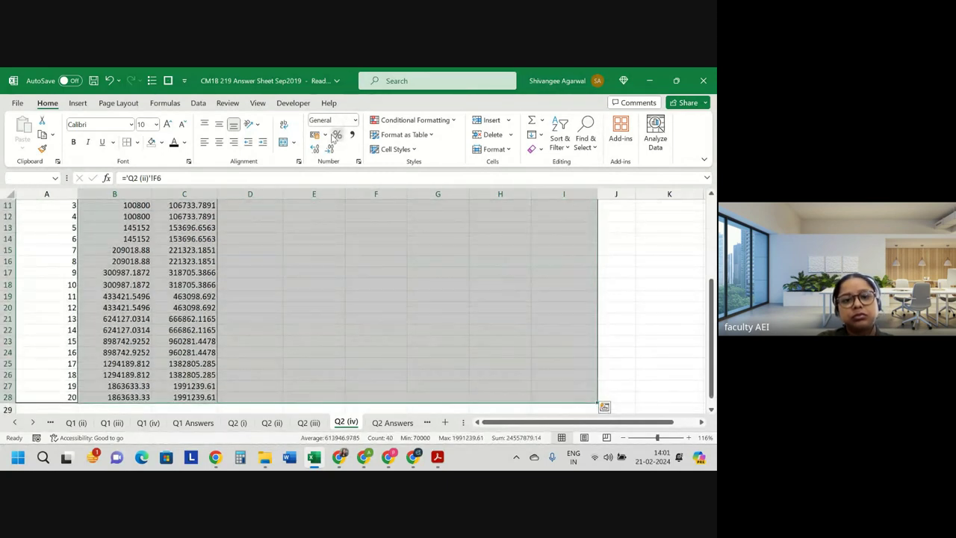
pyautogui.click(324, 135)
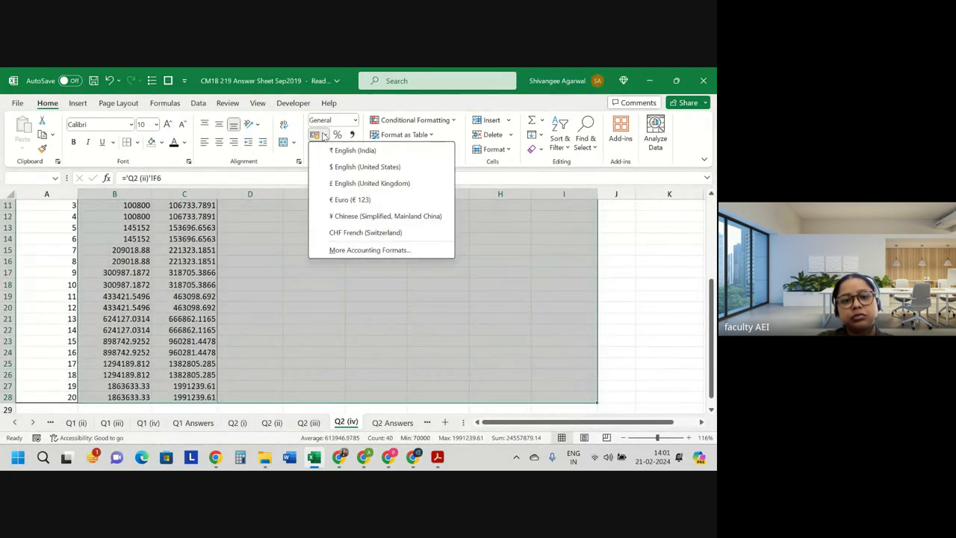
pyautogui.click(351, 184)
pyautogui.click(204, 329)
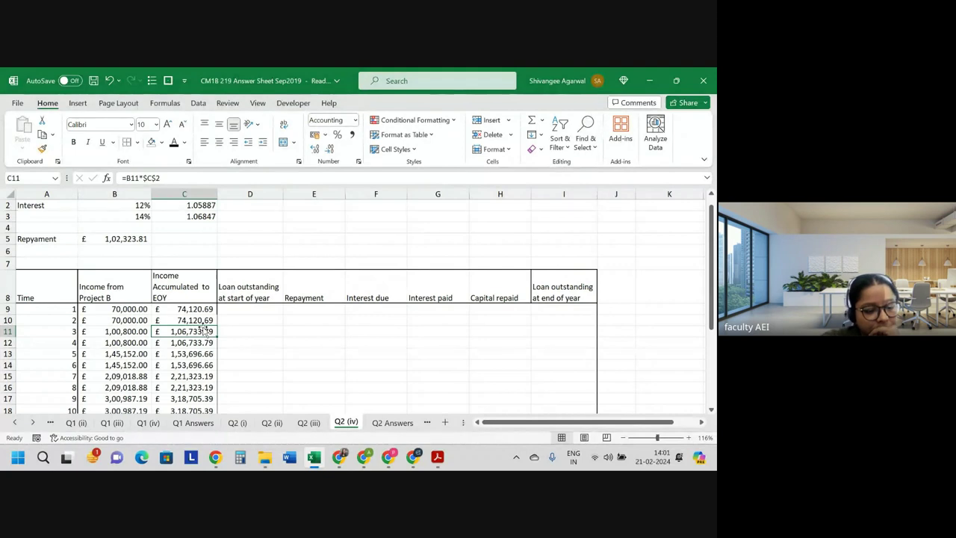
pyautogui.scroll(-2, 252, 377)
pyautogui.scroll(-1, 252, 377)
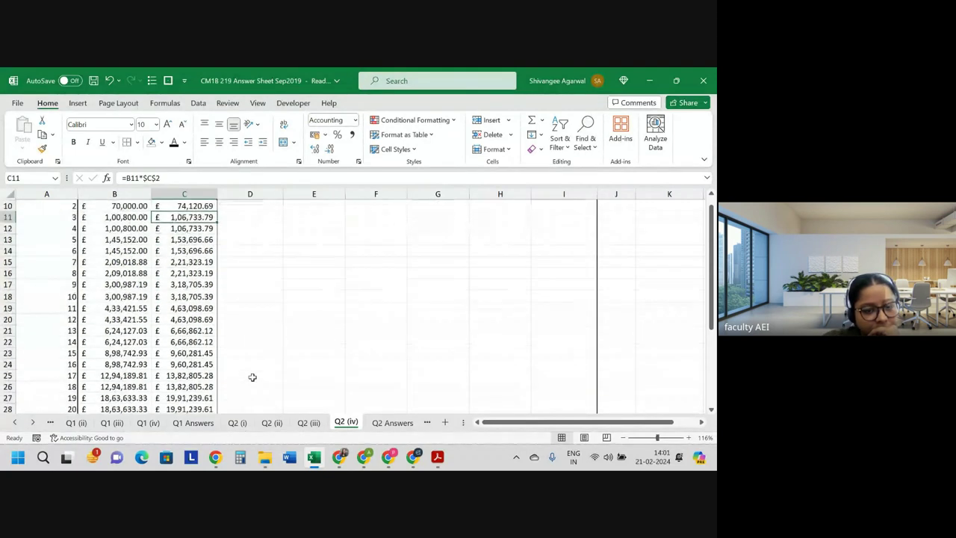
pyautogui.scroll(-1, 252, 377)
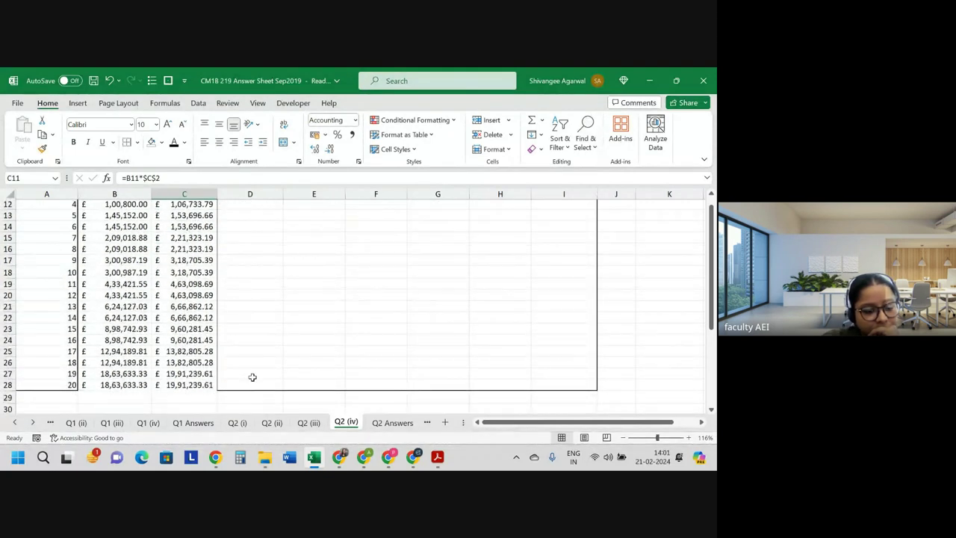
pyautogui.scroll(1, 252, 377)
pyautogui.scroll(1, 253, 377)
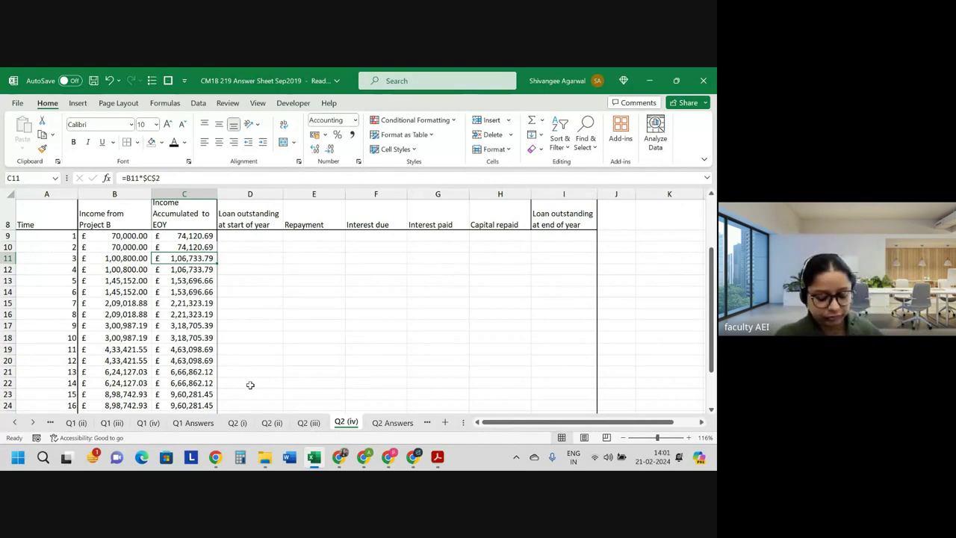
# Open C2's formula =((1+B2)-1)/LN(1+B2) to check the 1.05887 factor at 12%
pyautogui.scroll(3, 250, 385)
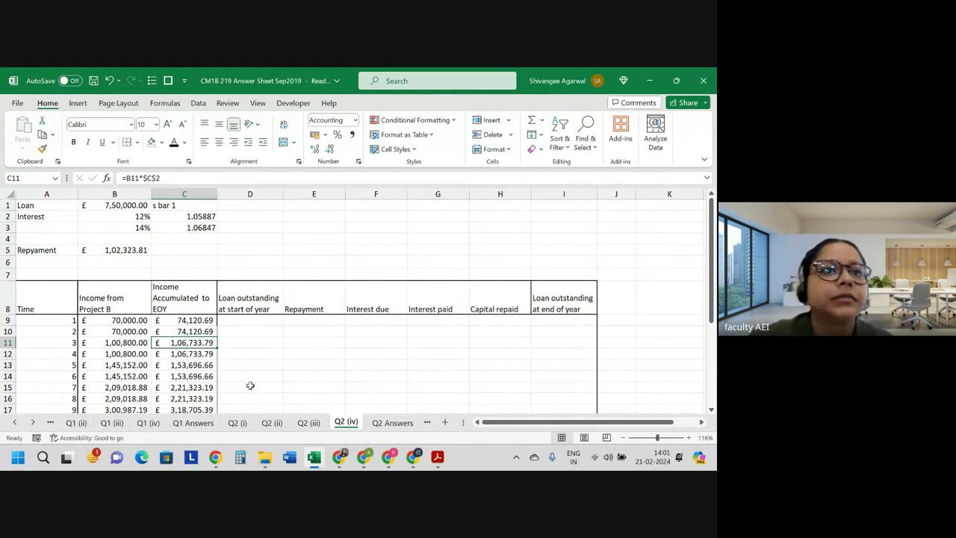
pyautogui.click(182, 219)
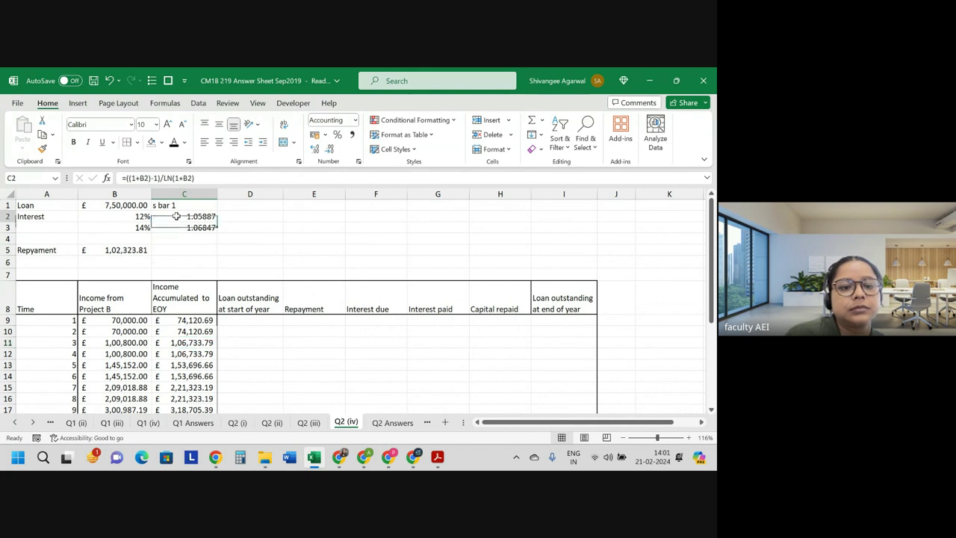
pyautogui.doubleClick(177, 217)
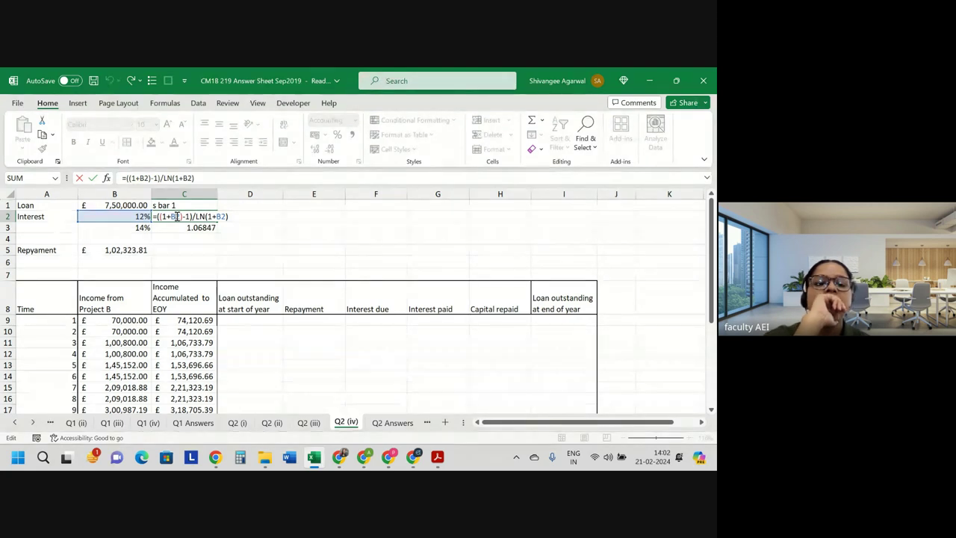
pyautogui.press('Return')
pyautogui.hotkey('alt', 'Tab')
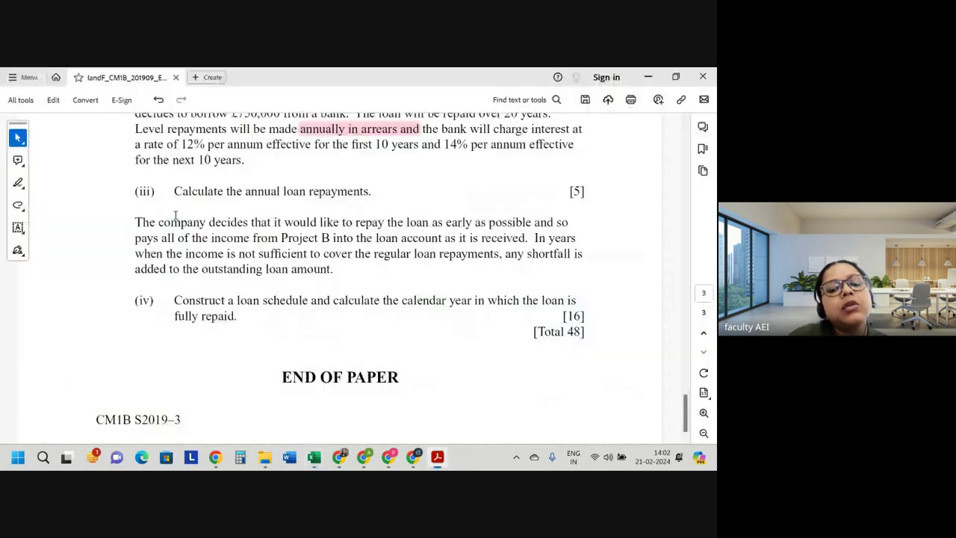
pyautogui.scroll(1, 249, 215)
pyautogui.scroll(1, 250, 216)
pyautogui.moveTo(144, 196)
pyautogui.mouseDown()
pyautogui.moveTo(381, 211)
pyautogui.moveTo(363, 220)
pyautogui.mouseUp()
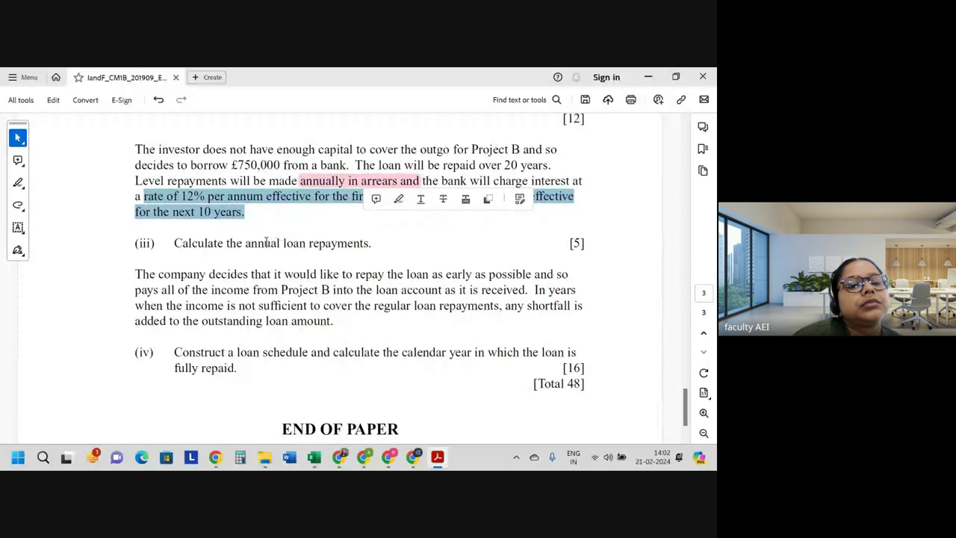
pyautogui.moveTo(245, 243); pyautogui.dragTo(374, 248)
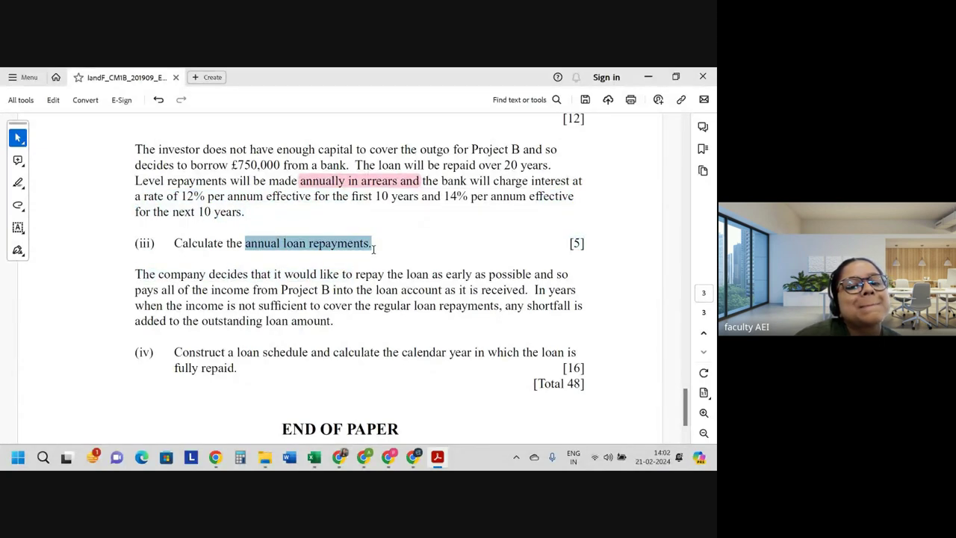
pyautogui.hotkey('alt', 'Tab')
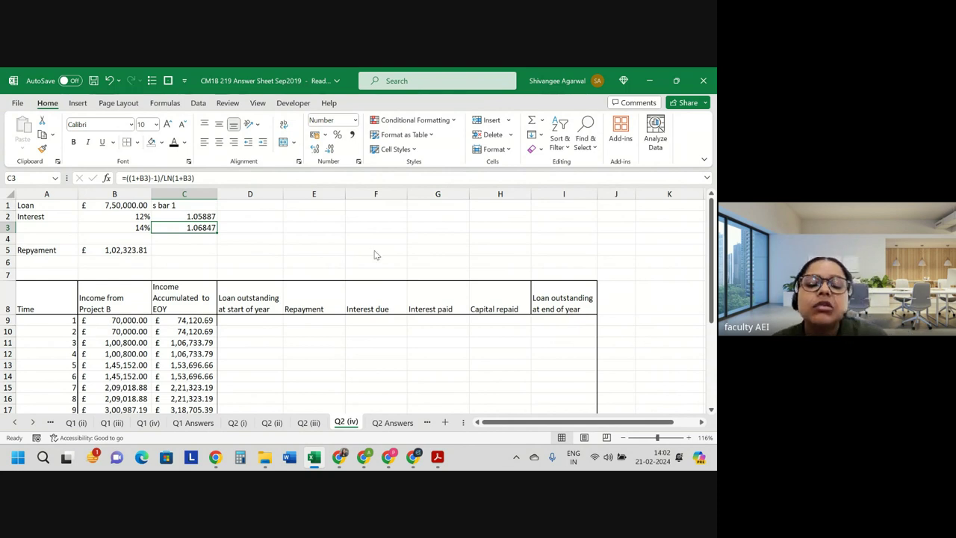
pyautogui.hotkey('alt', 'Tab')
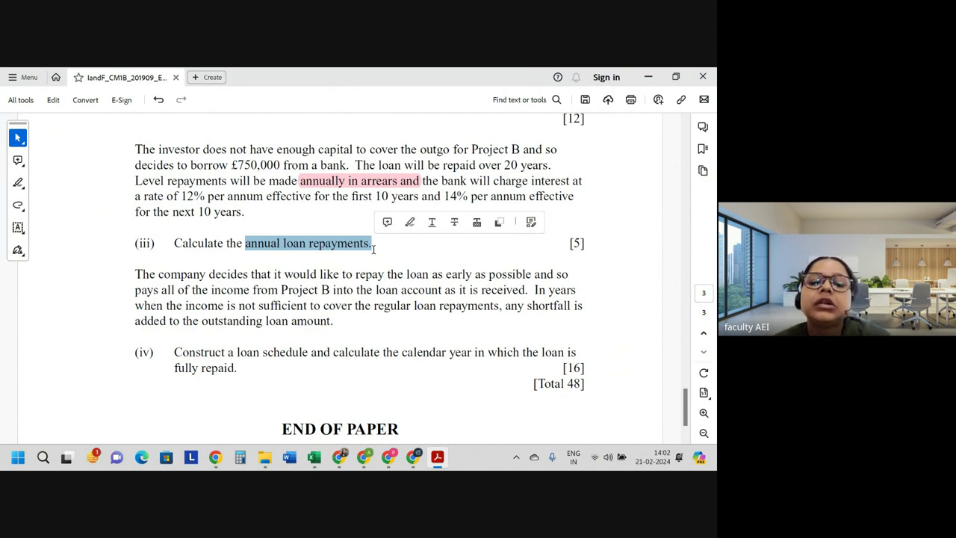
pyautogui.scroll(-1, 373, 248)
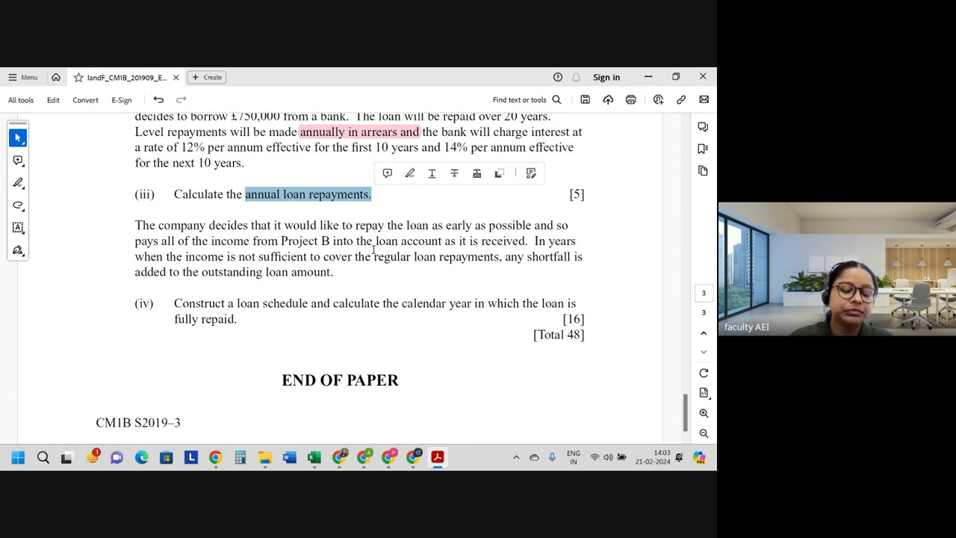
pyautogui.hotkey('alt', 'Tab')
# Link the year-1 loan outstanding in D9 to the loan amount in B1, showing £7,50,000.00
pyautogui.scroll(-1, 258, 326)
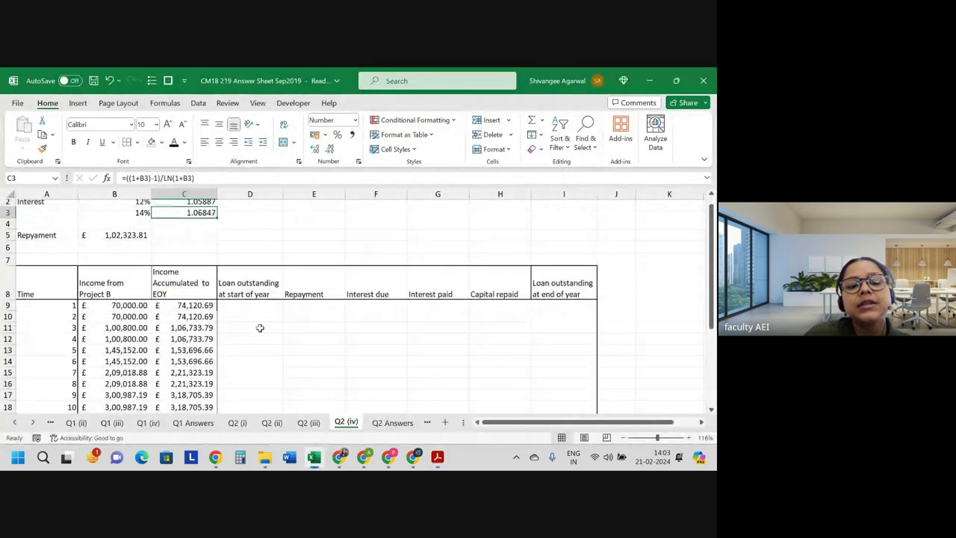
pyautogui.click(252, 303)
pyautogui.write('=')
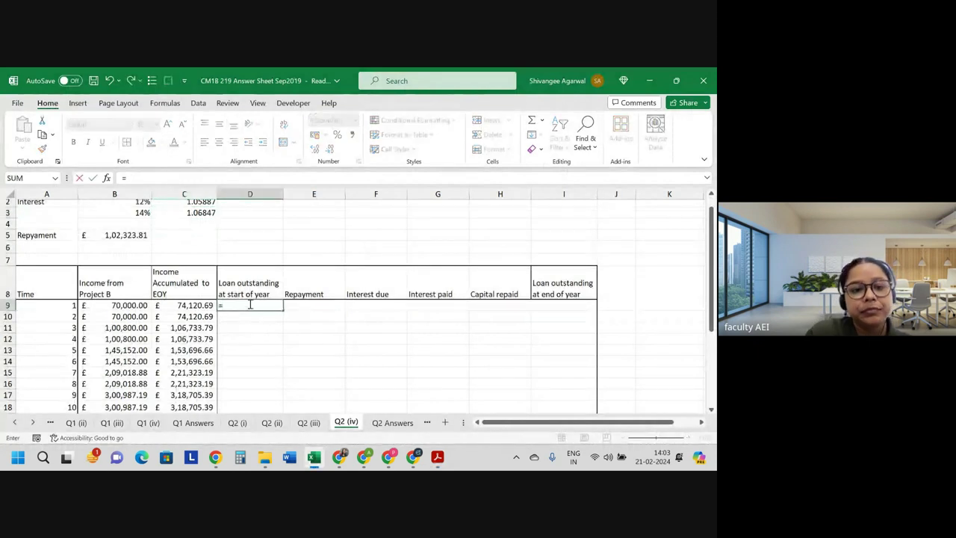
pyautogui.press('Up')
pyautogui.press('Up')
pyautogui.press('Up')
pyautogui.press('Up')
pyautogui.press('Up')
pyautogui.press('Left')
pyautogui.press('Left')
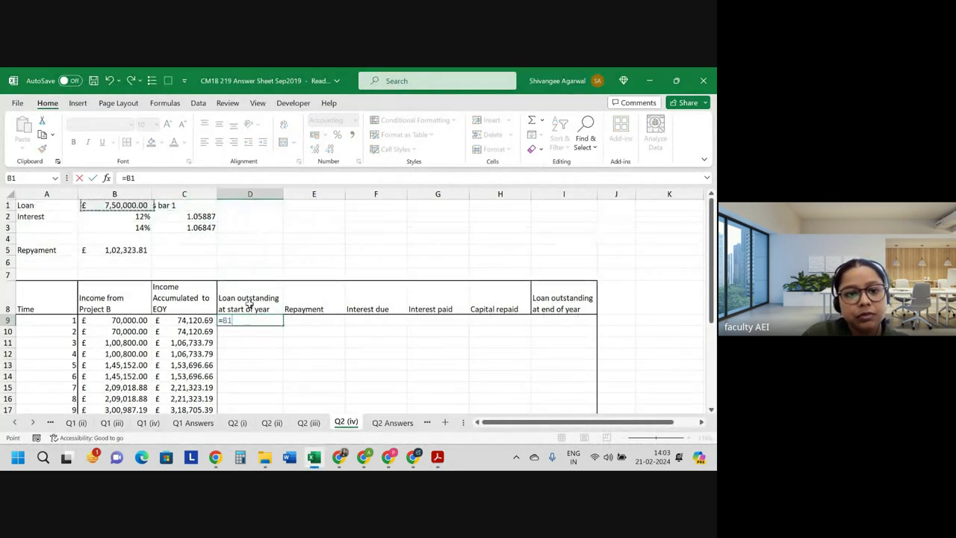
pyautogui.press('Return')
pyautogui.press('Up')
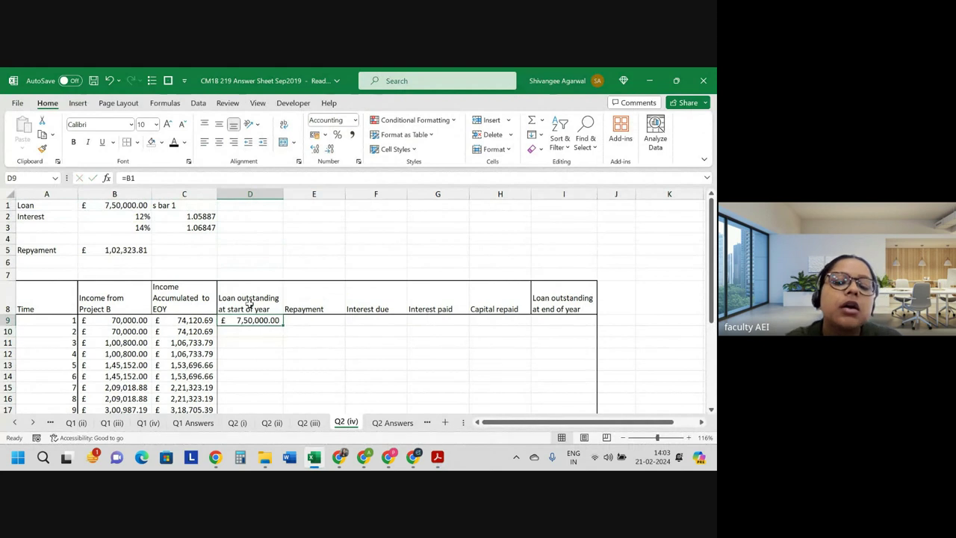
# Start the year-1 repayment in E9 as a formula referencing the accumulated income in C9
pyautogui.press('Right')
pyautogui.write('=')
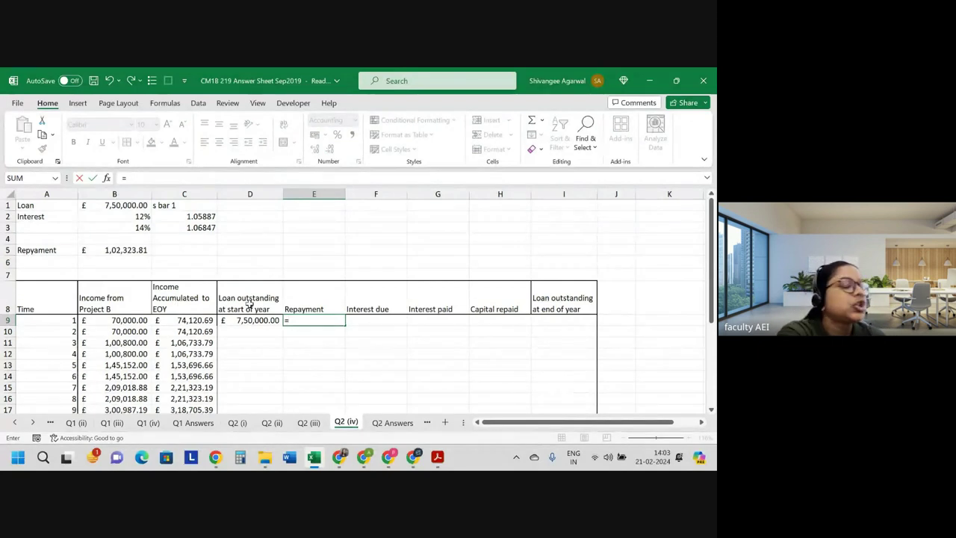
pyautogui.press('Left')
pyautogui.press('Left')
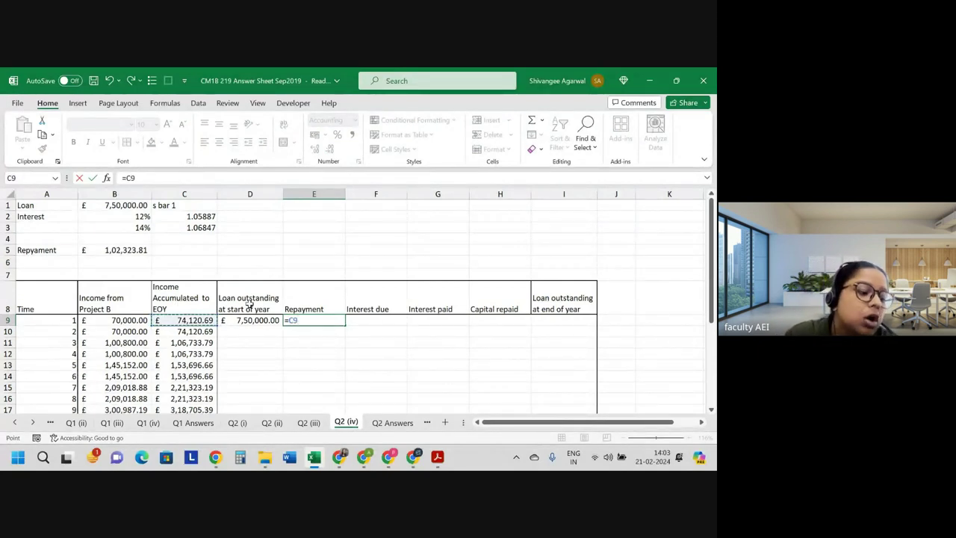
# Confirm the repayment at £74,120.69 and begin Interest due in F9 as =D9*IF(A9<=10,
pyautogui.press('Return')
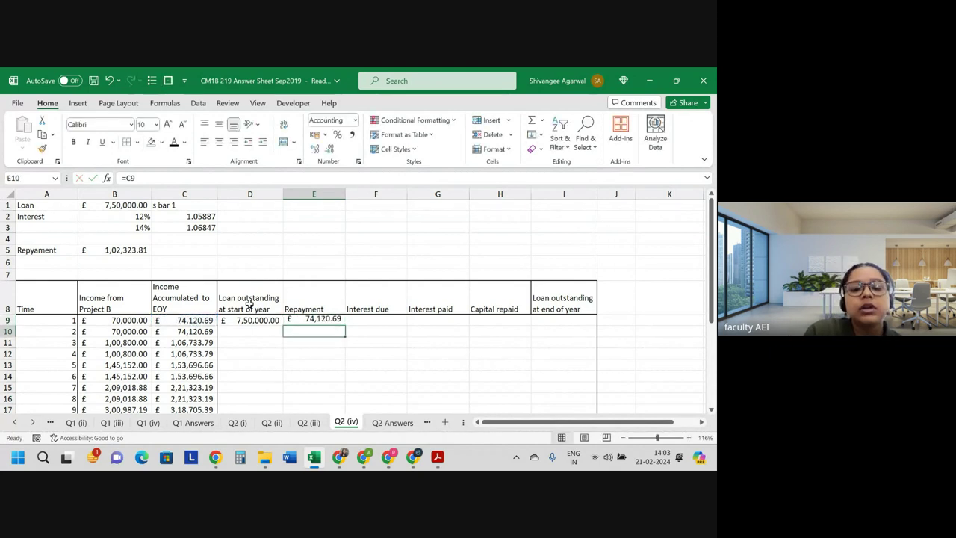
pyautogui.press('Up')
pyautogui.press('Right')
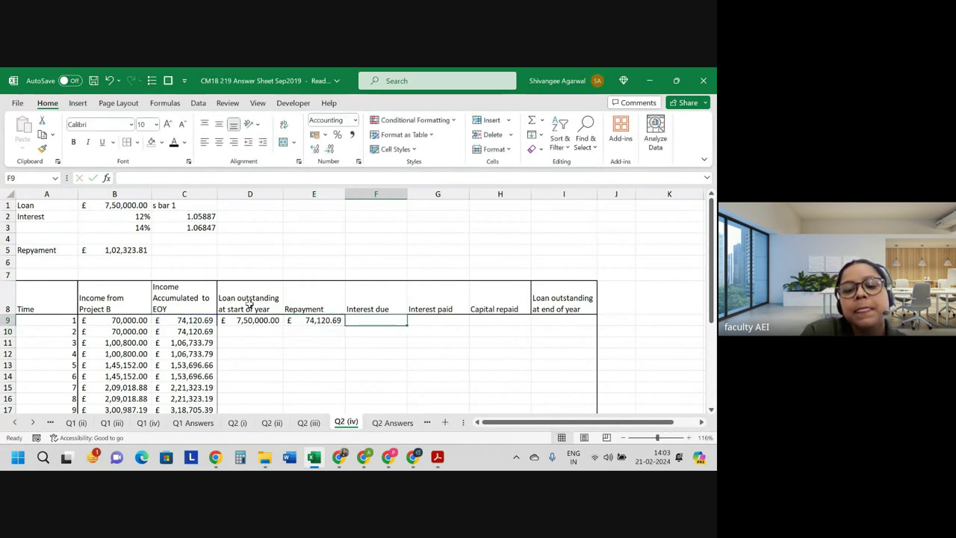
pyautogui.write('=')
pyautogui.press('Left')
pyautogui.press('Left')
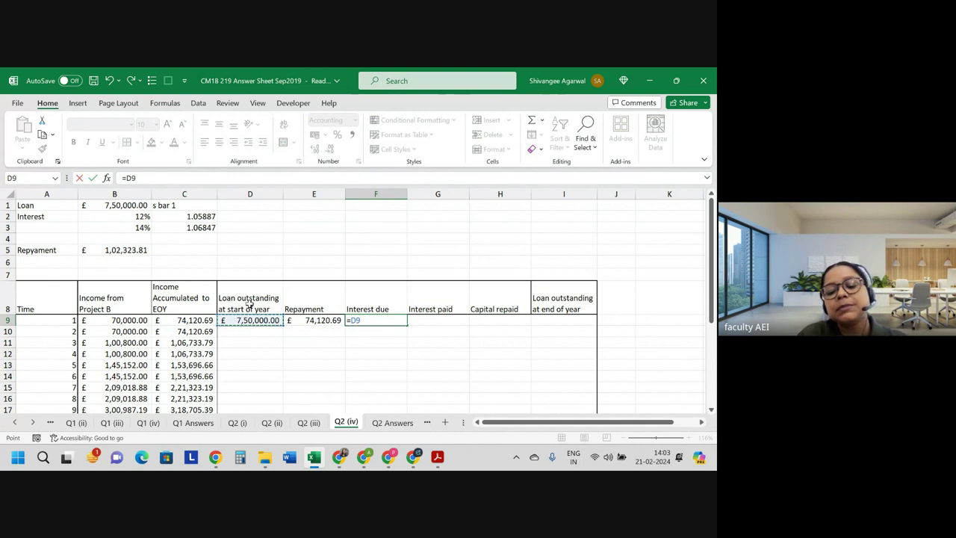
pyautogui.write('*')
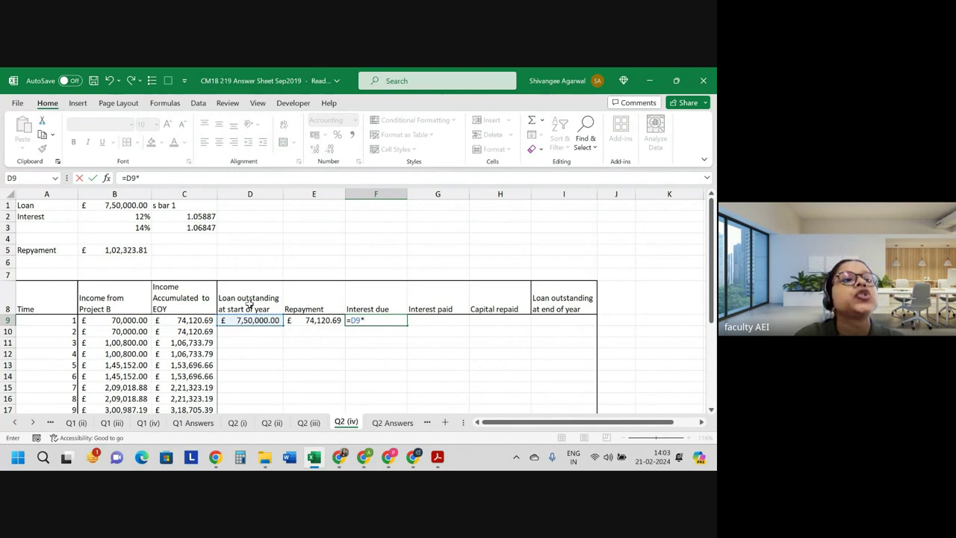
pyautogui.write('if')
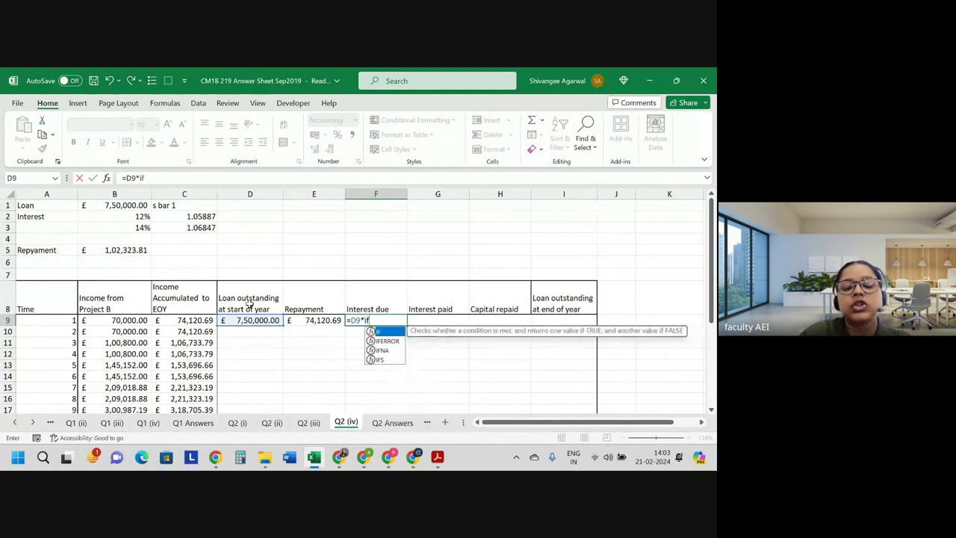
pyautogui.write('(')
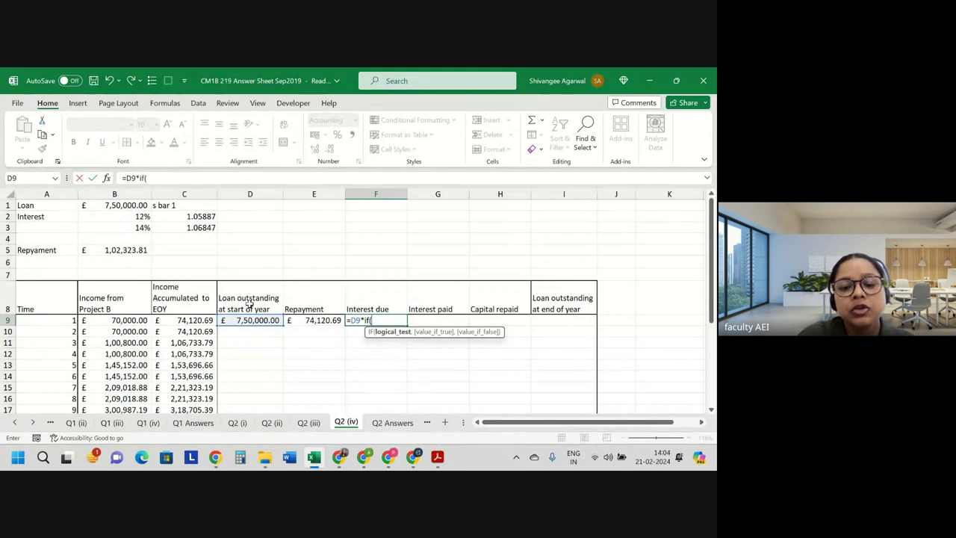
pyautogui.press('Left')
pyautogui.press('Left')
pyautogui.press('Left')
pyautogui.press('Left')
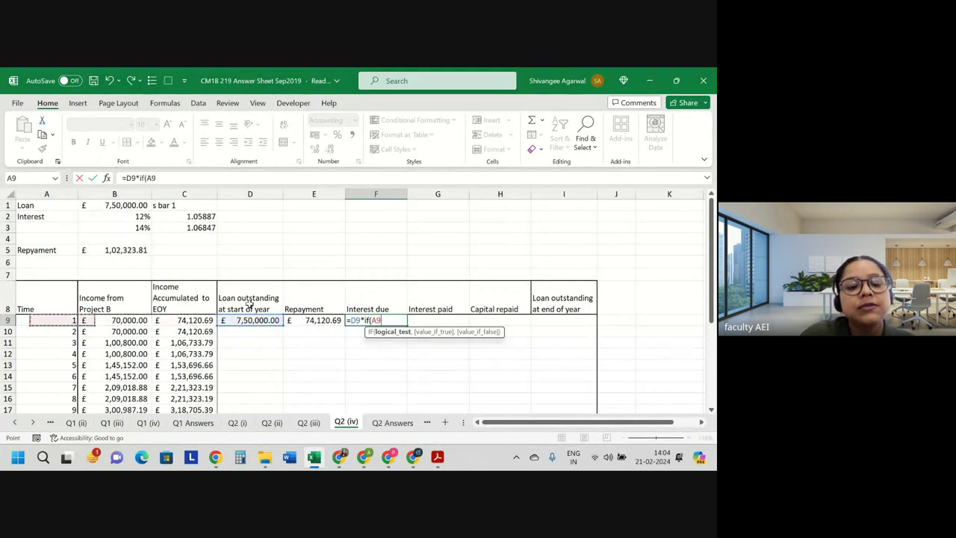
pyautogui.press('Left')
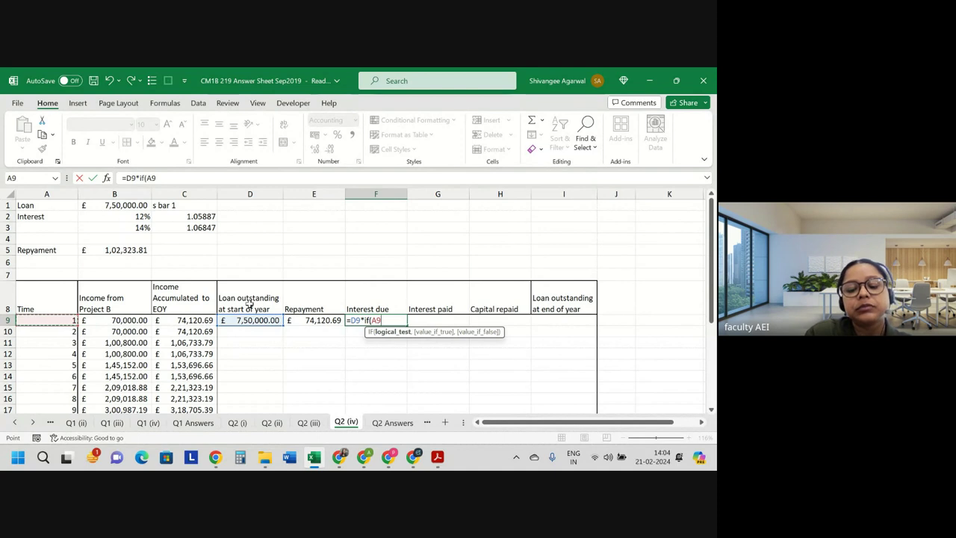
pyautogui.write('<=10')
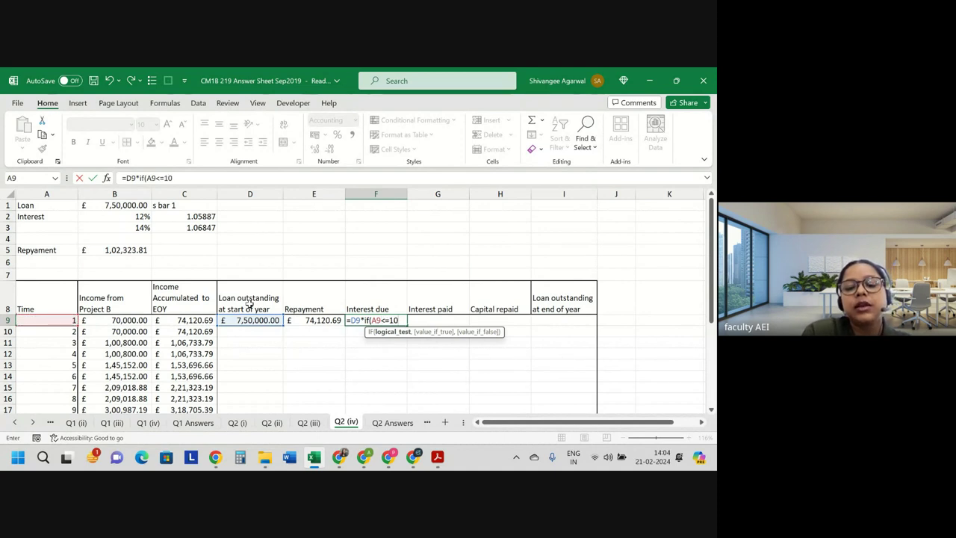
pyautogui.write(',')
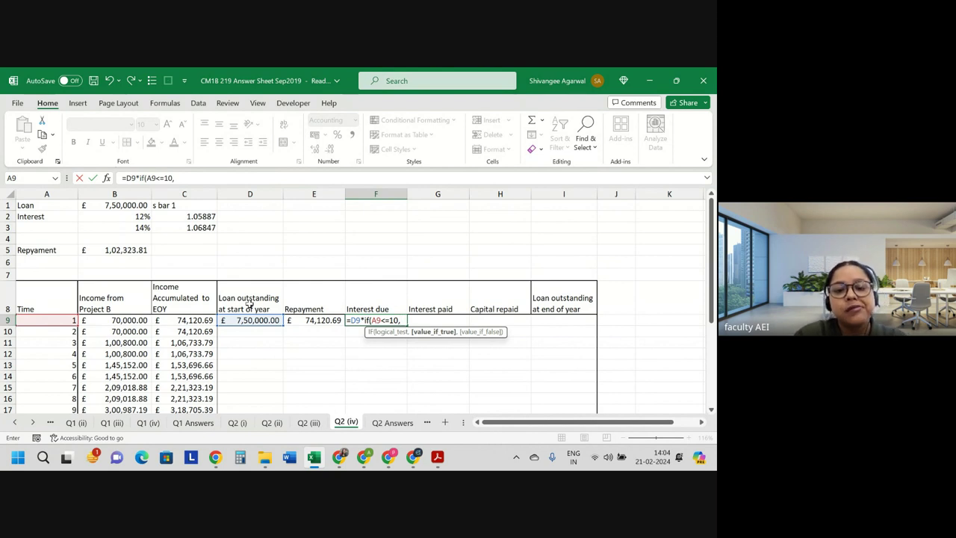
# Finish the formula with absolute $B$2 (12%) and $B$3 (14%) rates, giving £90,000.00
pyautogui.click(132, 216)
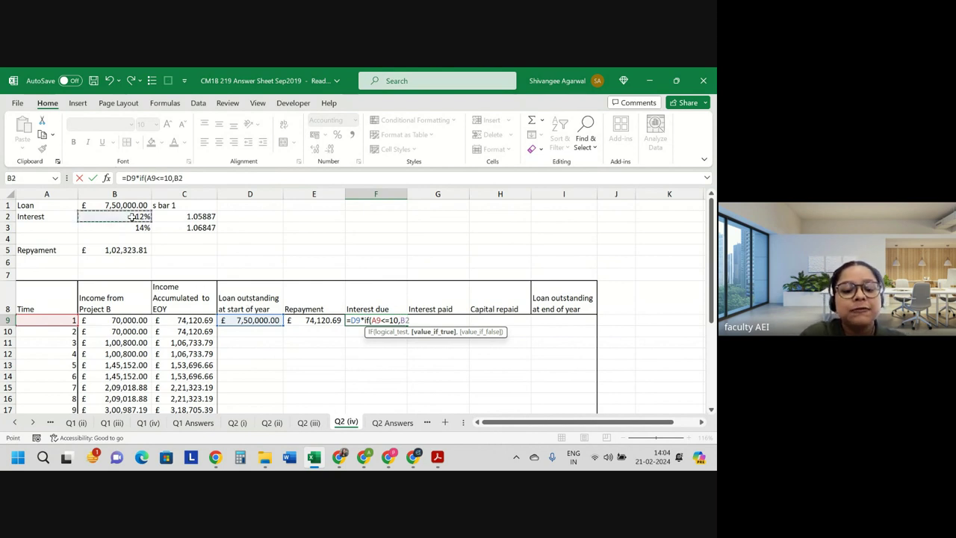
pyautogui.press('F4')
pyautogui.write('$B$2,')
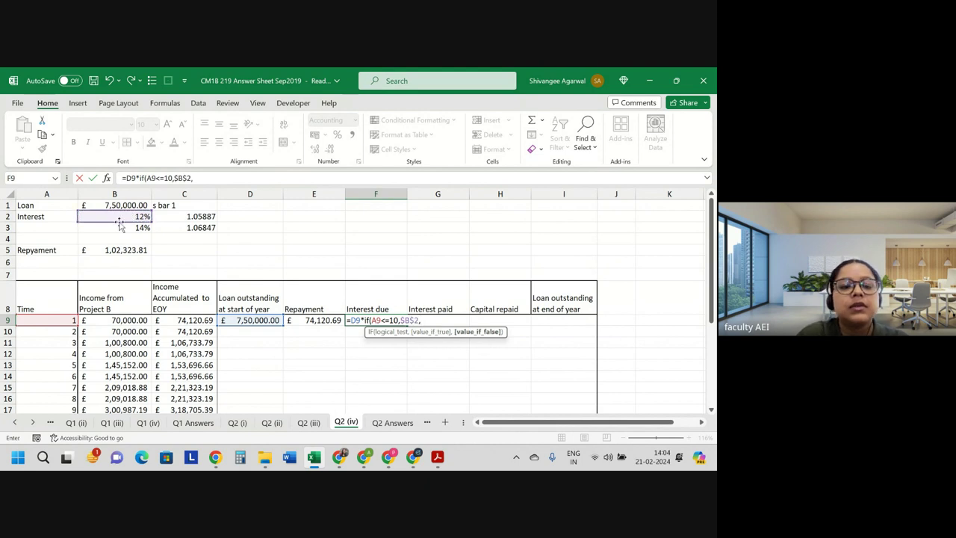
pyautogui.click(119, 225)
pyautogui.press('F4')
pyautogui.write(')')
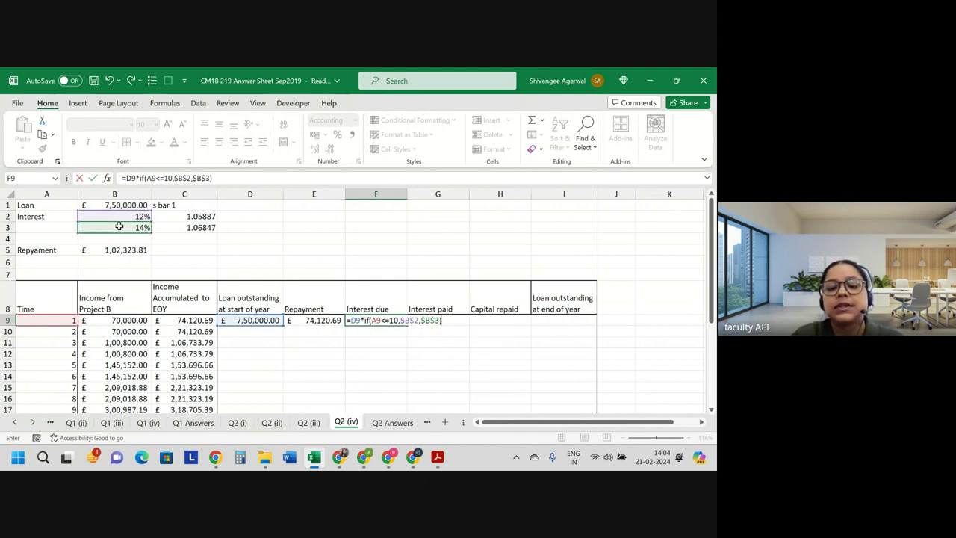
pyautogui.press('Return')
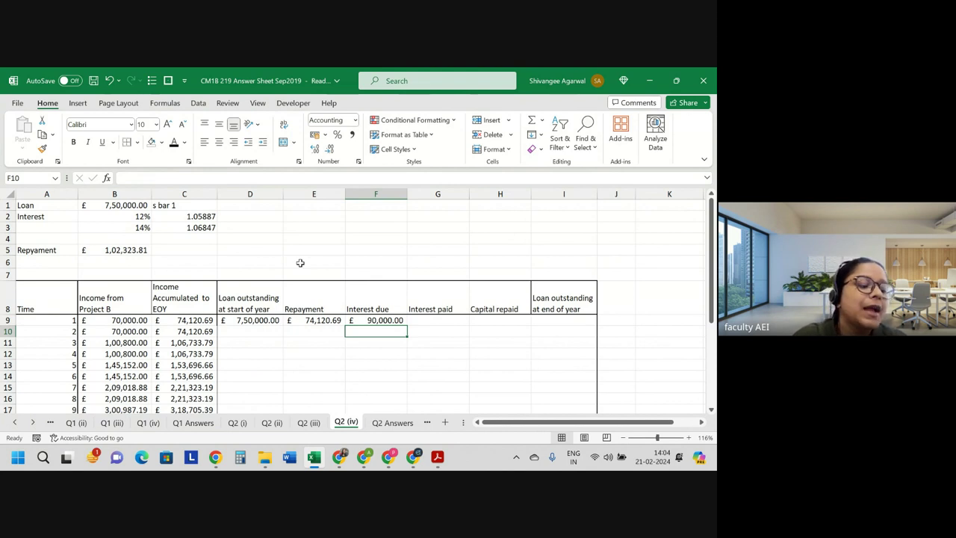
# Enter =MIN(E9,F9) in G9 for the year-1 Interest paid, giving £74,120.69
pyautogui.click(436, 322)
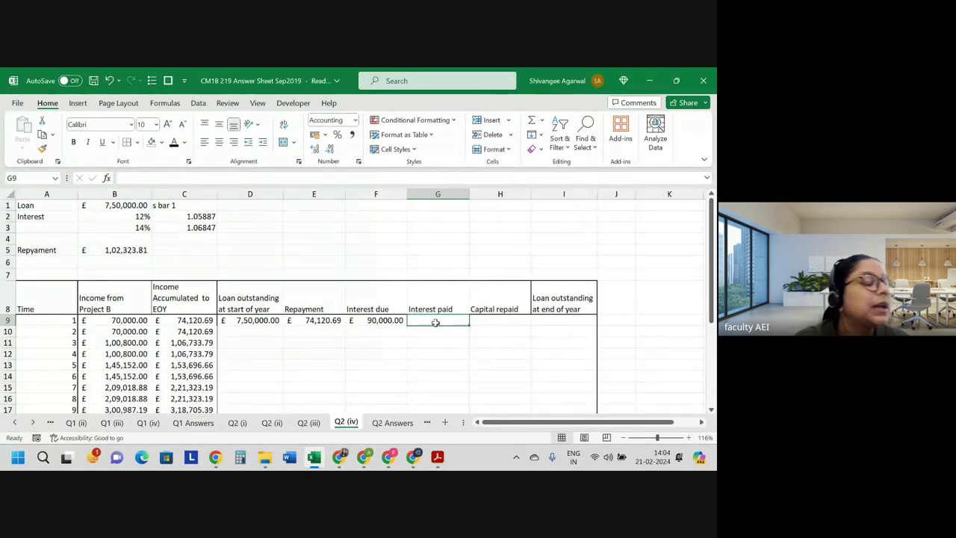
pyautogui.write('=')
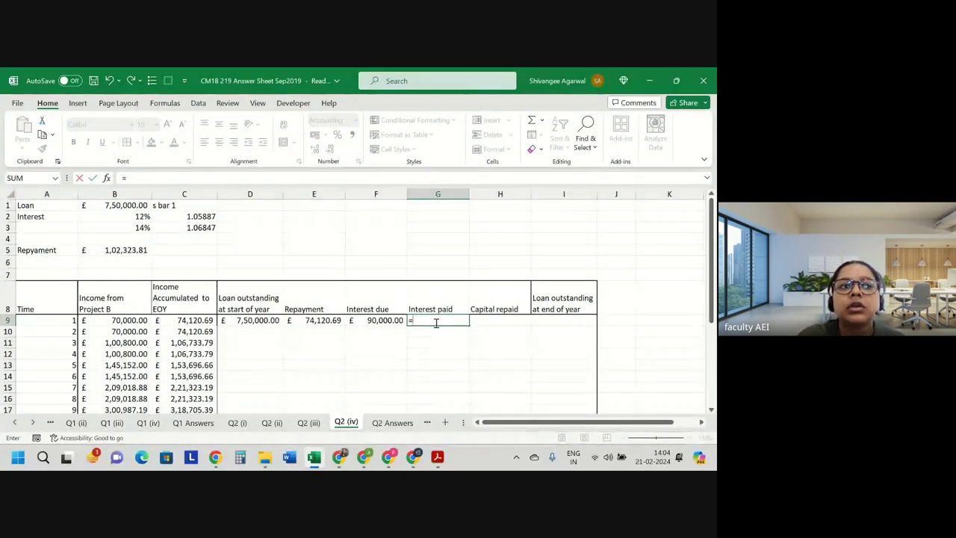
pyautogui.write('min(')
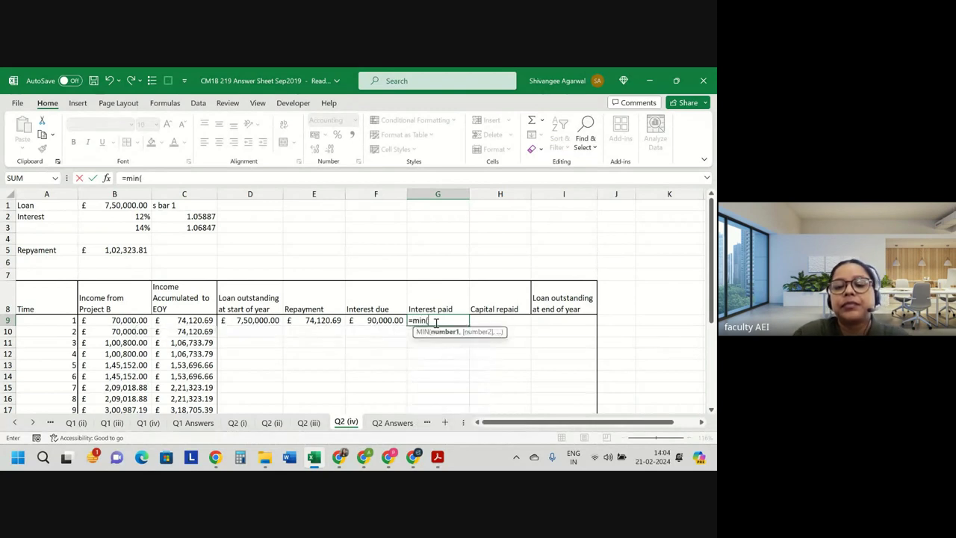
pyautogui.press('Left')
pyautogui.press('Left')
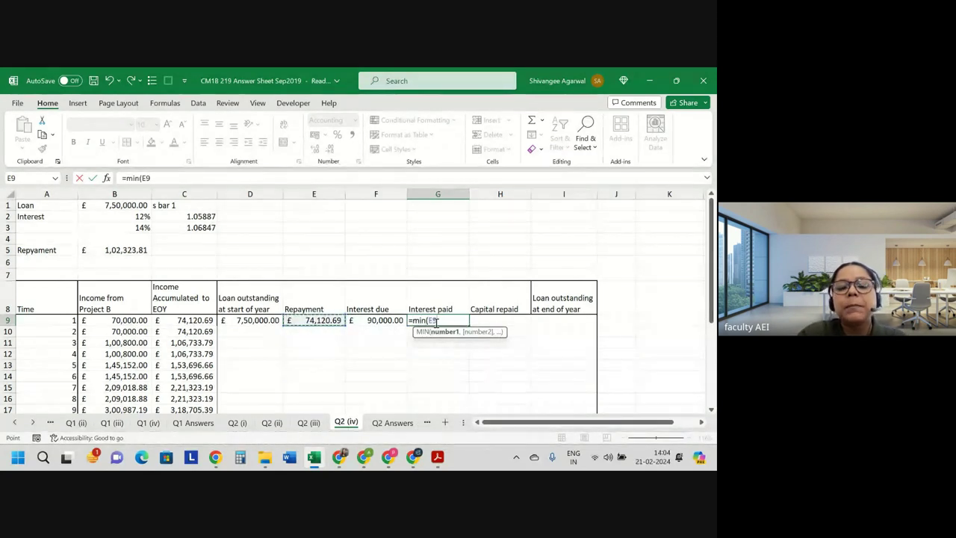
pyautogui.write(',')
pyautogui.press('Left')
pyautogui.write(')')
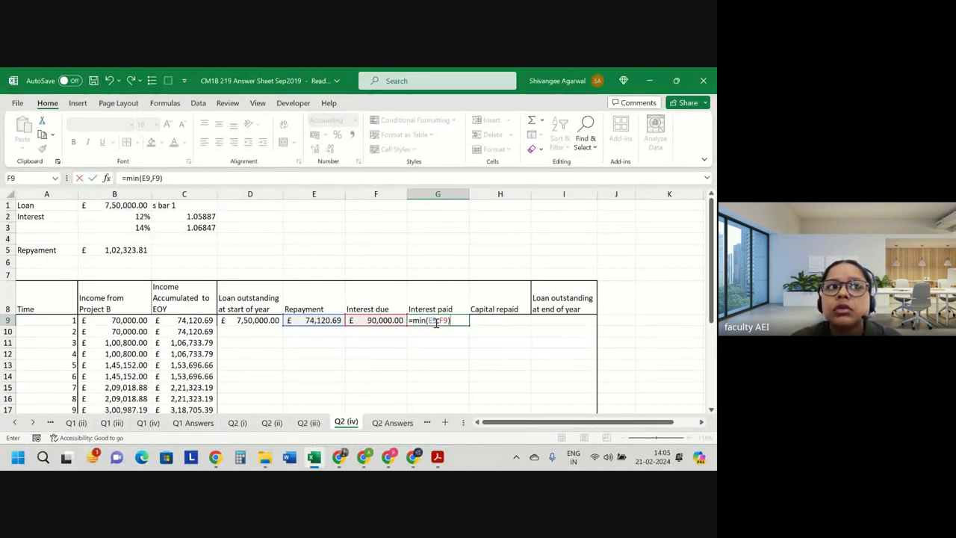
pyautogui.hotkey('ctrl', 'Return')
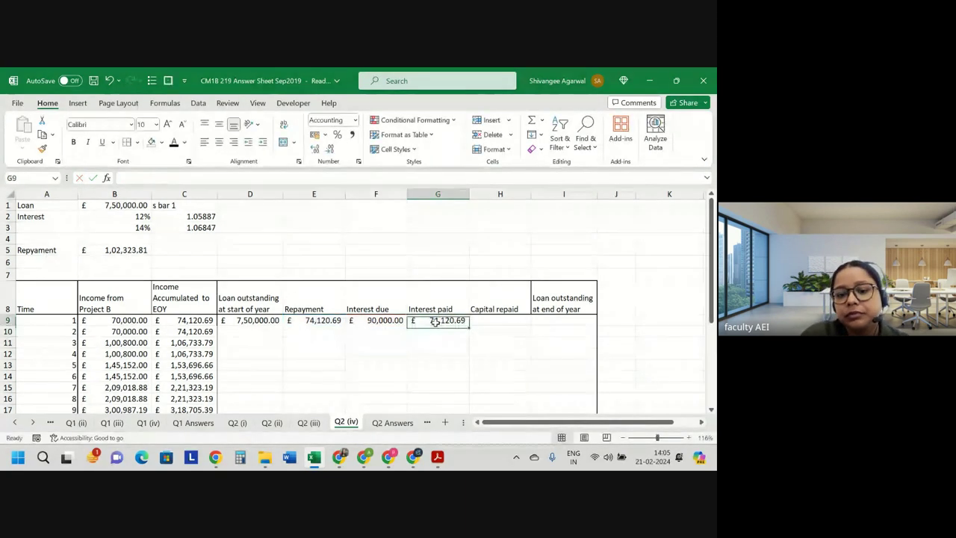
pyautogui.press('Right')
# Enter a first Capital repaid formula in H9 as =E9-G9
pyautogui.write('=')
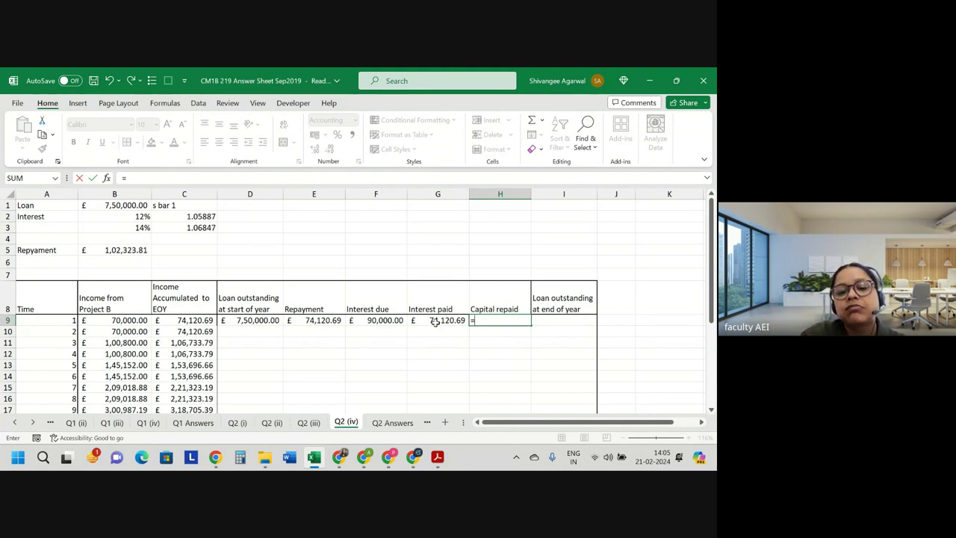
pyautogui.press('Left')
pyautogui.press('Left')
pyautogui.press('Left')
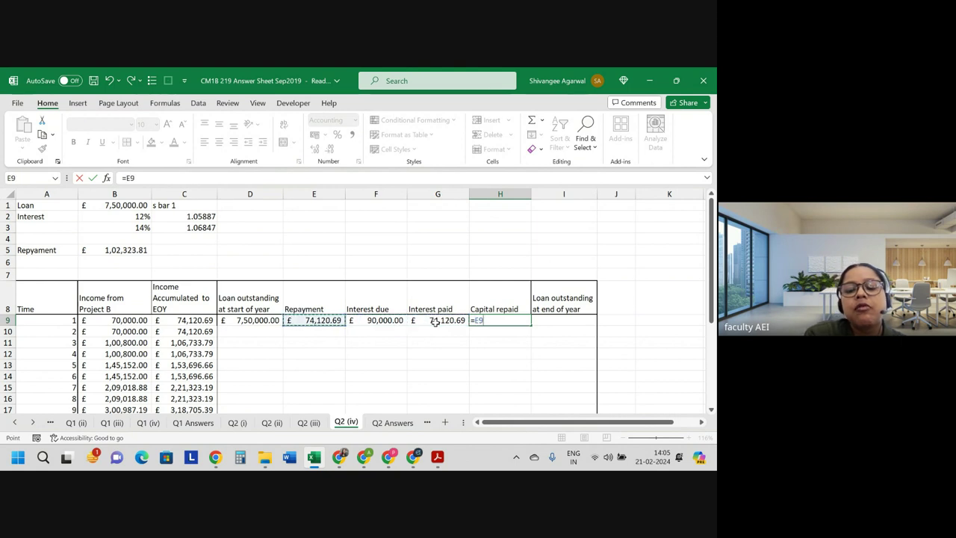
pyautogui.write('-')
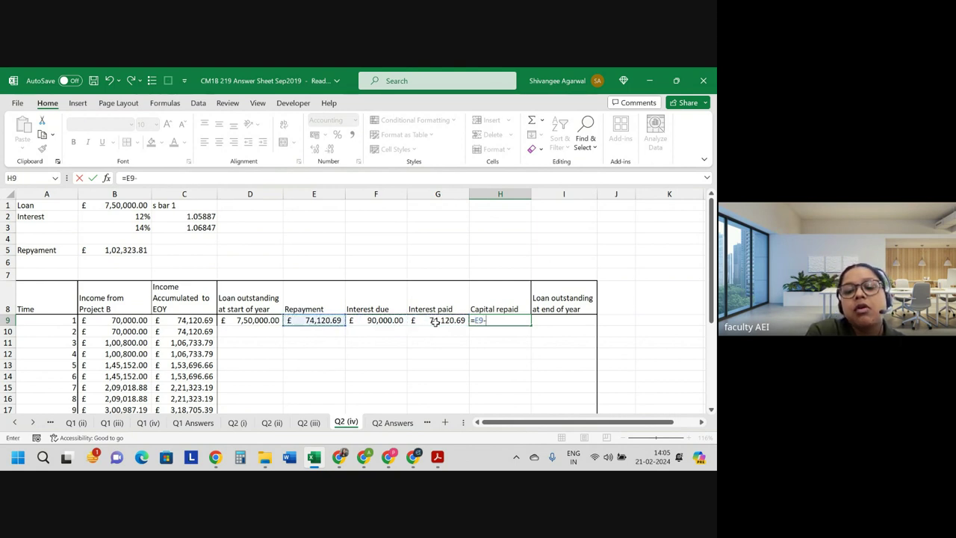
pyautogui.click(435, 322)
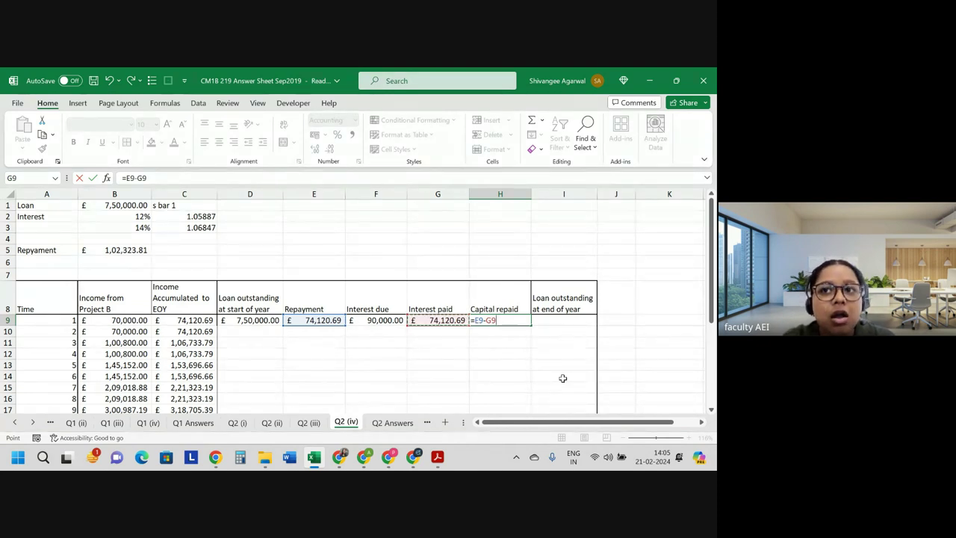
pyautogui.press('Return')
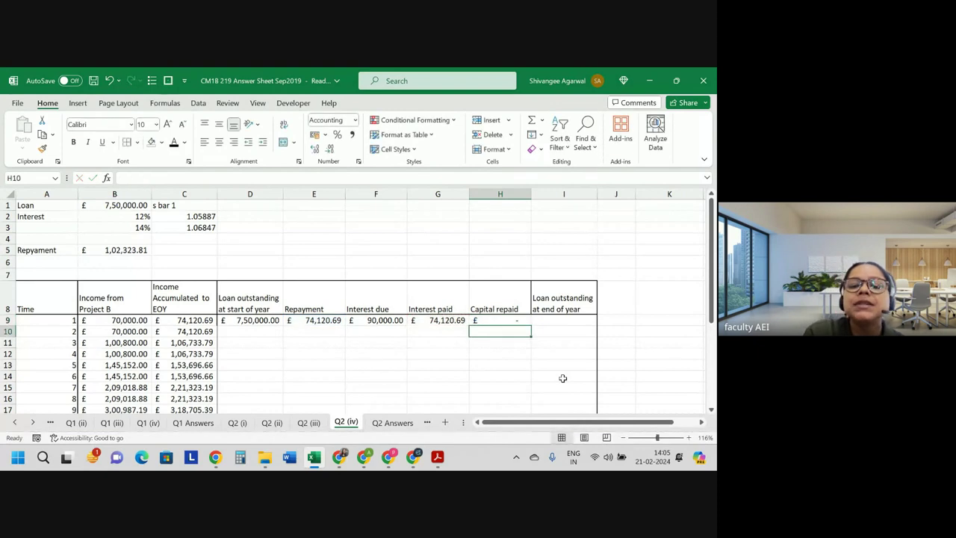
pyautogui.press('Up')
pyautogui.press('Right')
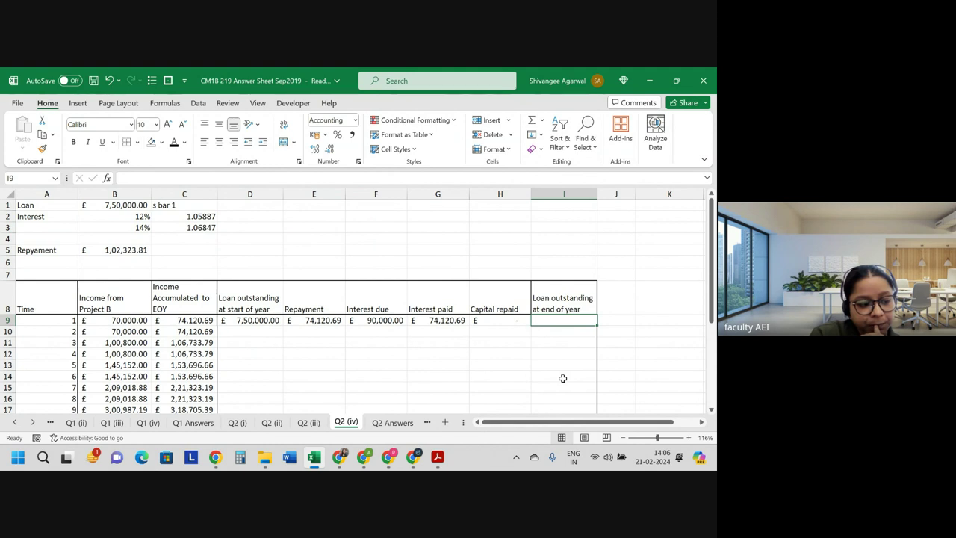
# Redo the Capital repaid formula in H9 as =E9-F9, showing -£15,879.31
pyautogui.press('Left')
pyautogui.write('=')
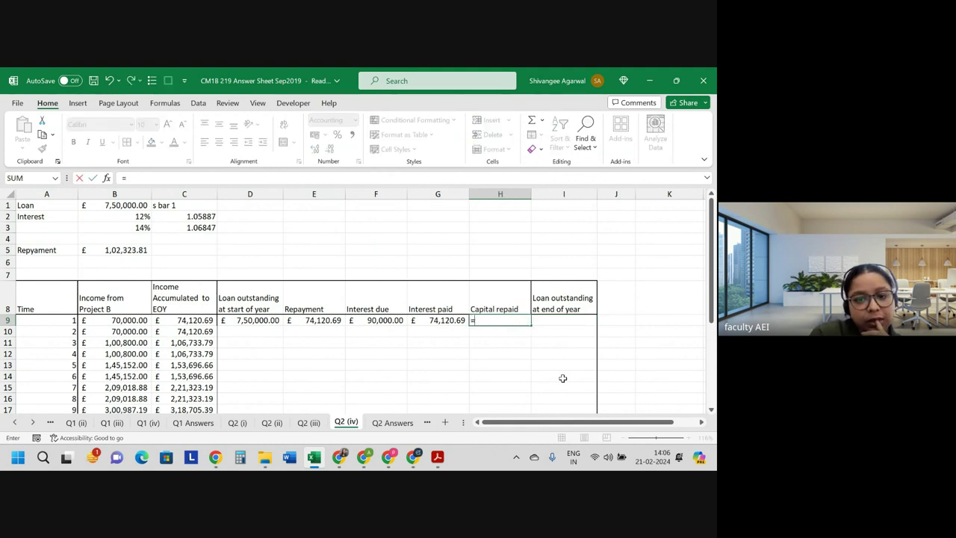
pyautogui.press('Left')
pyautogui.press('Left')
pyautogui.press('Left')
pyautogui.press('Left')
pyautogui.press('Right')
pyautogui.write('-')
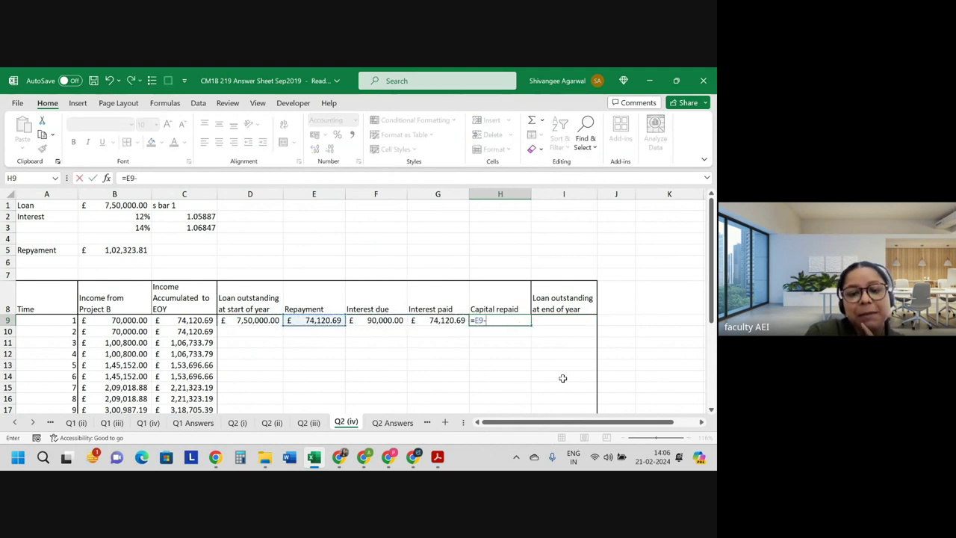
pyautogui.press('Left')
pyautogui.press('Left')
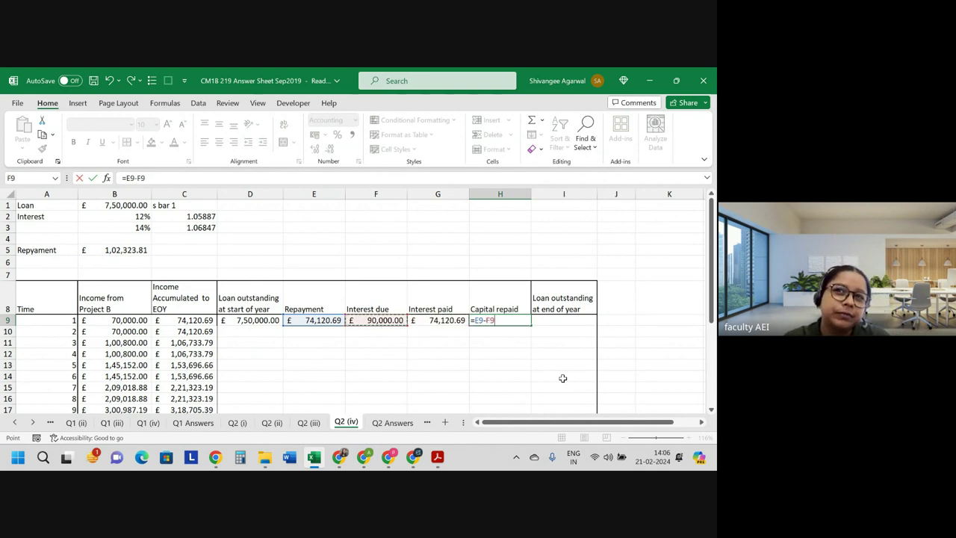
pyautogui.press('Return')
pyautogui.press('Up')
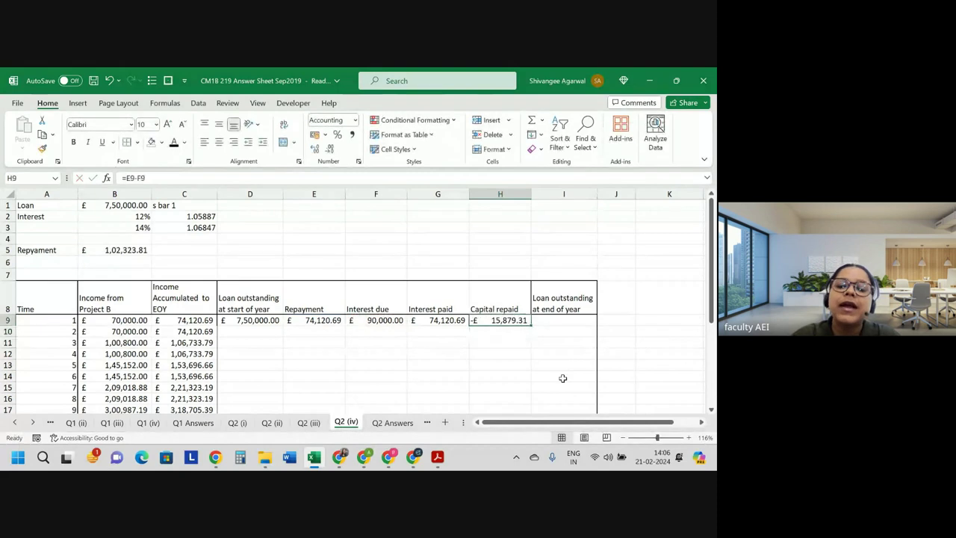
pyautogui.press('Right')
# Enter =D9-H9 in I9 for the year-end loan outstanding, giving £7,65,879.31
pyautogui.write('=')
pyautogui.press('Left')
pyautogui.press('Left')
pyautogui.press('Left')
pyautogui.press('Left')
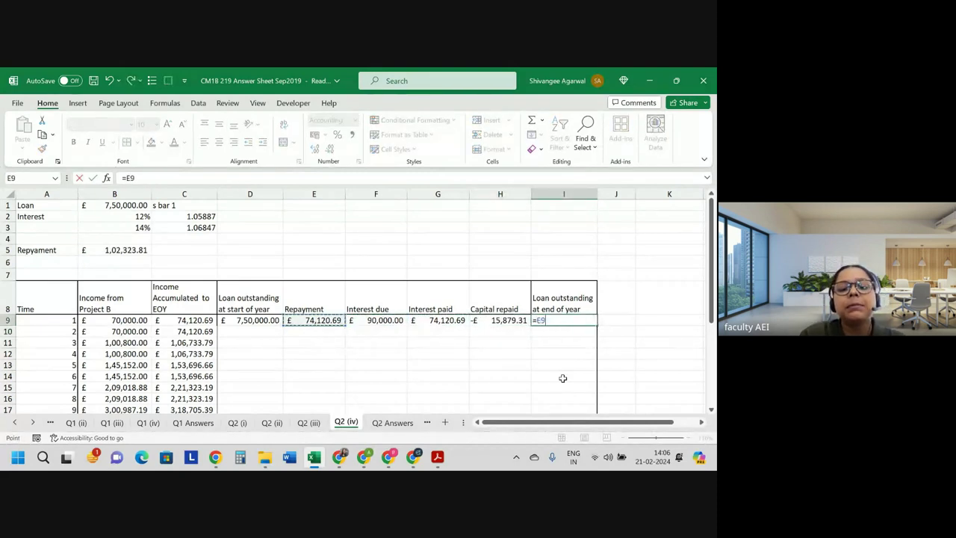
pyautogui.press('Left')
pyautogui.write('-')
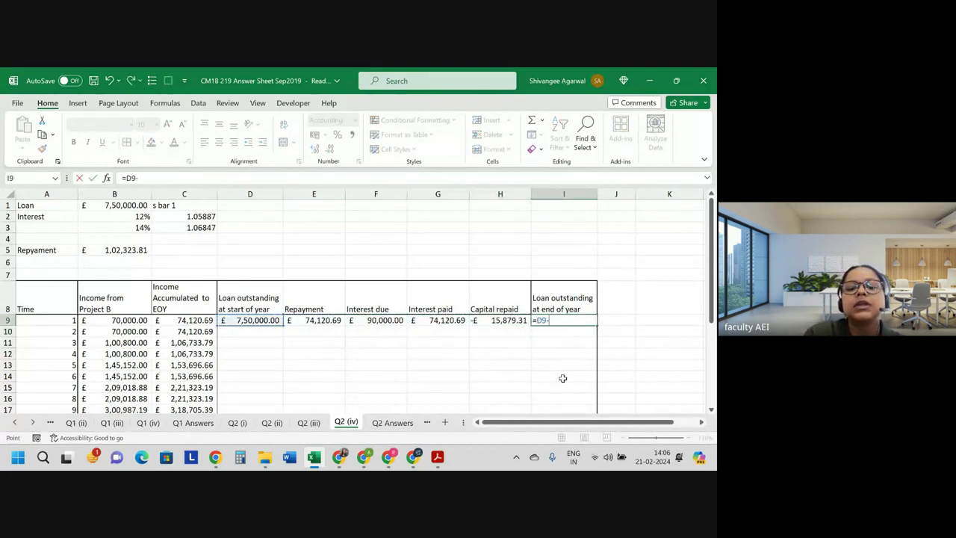
pyautogui.press('Right')
pyautogui.press('Right')
pyautogui.press('Right')
pyautogui.press('Return')
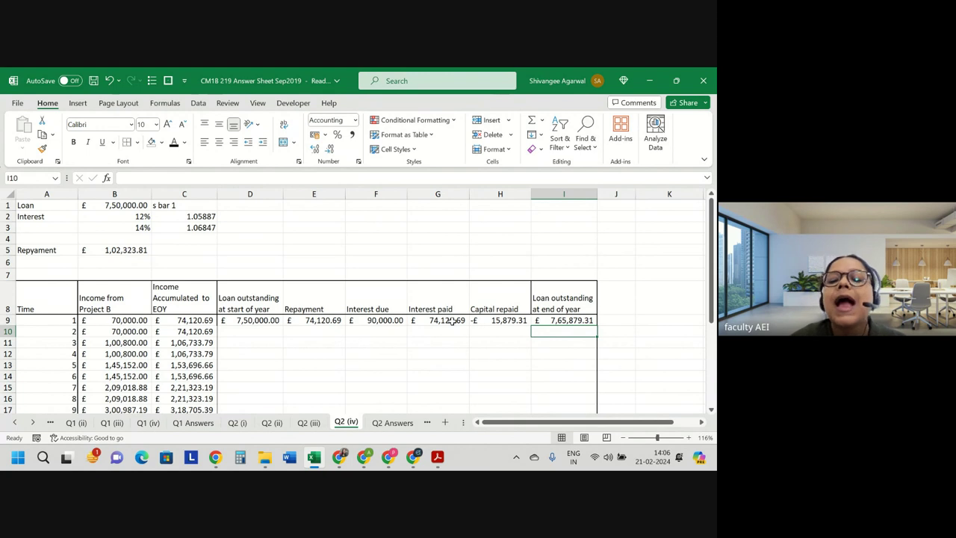
pyautogui.click(438, 195)
pyautogui.click(429, 342)
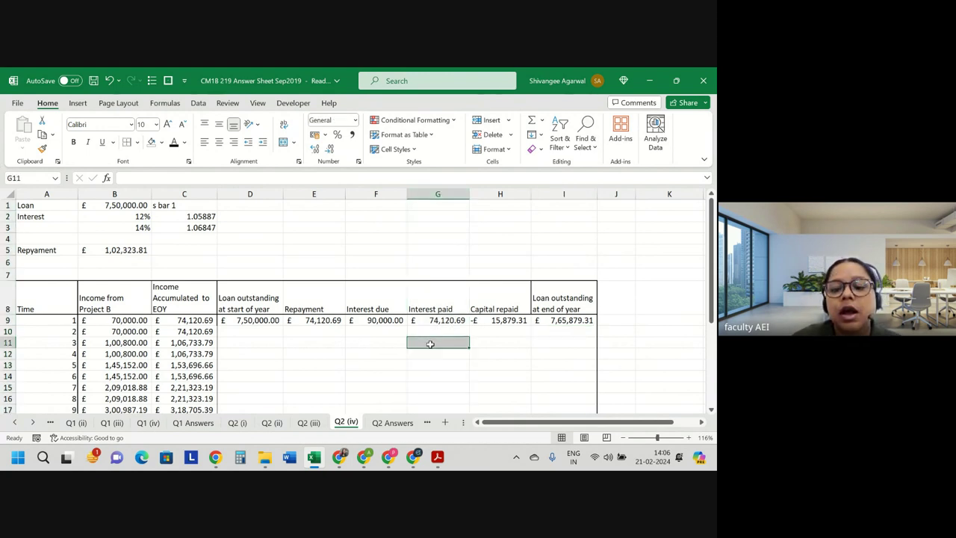
pyautogui.click(453, 319)
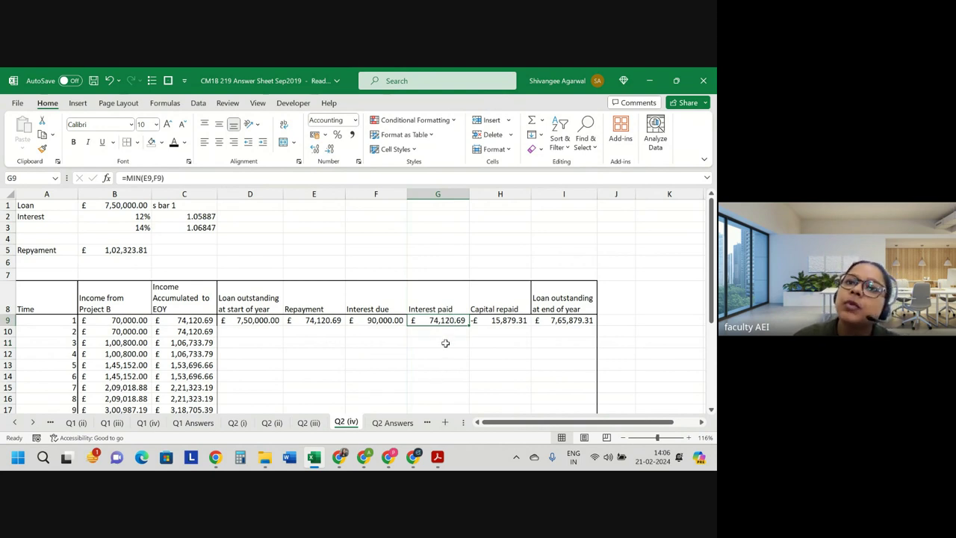
pyautogui.click(378, 322)
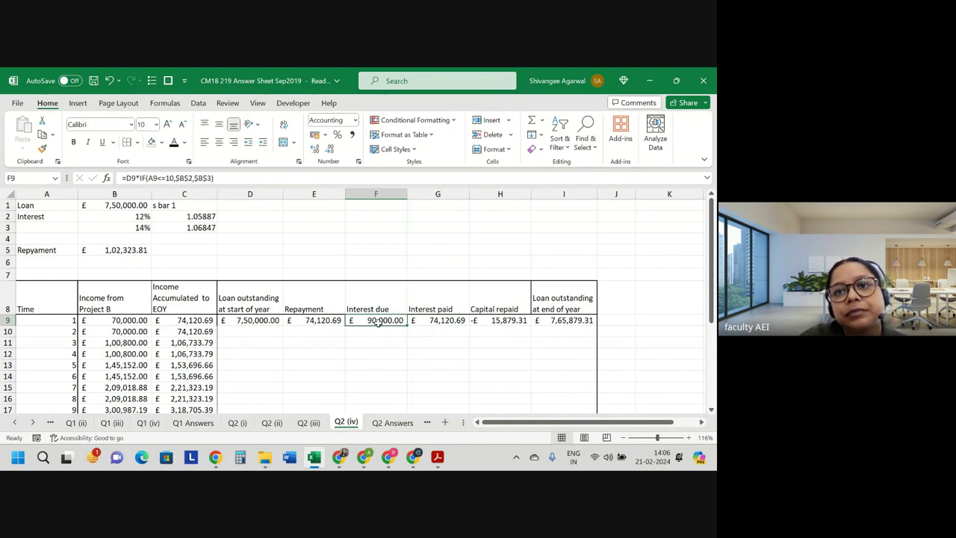
pyautogui.click(515, 319)
pyautogui.click(379, 321)
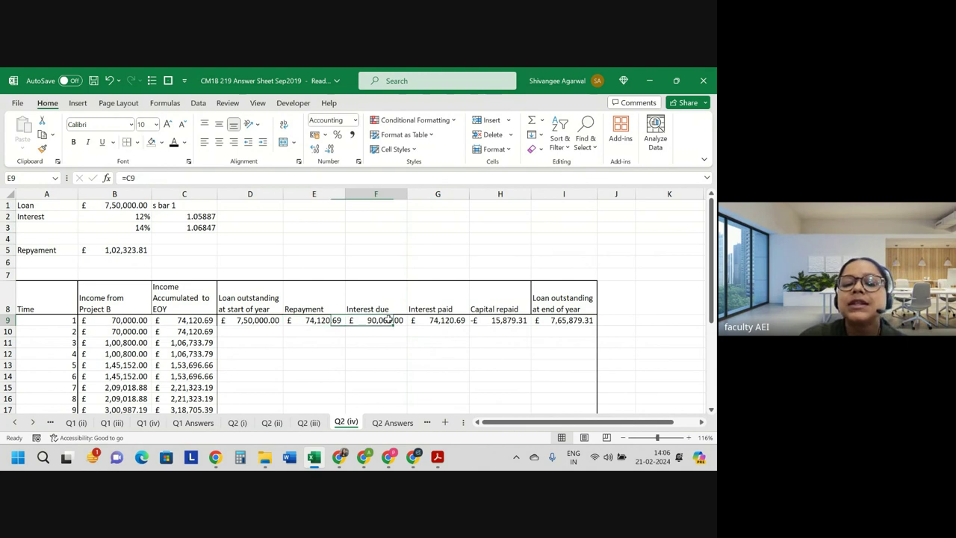
pyautogui.click(428, 320)
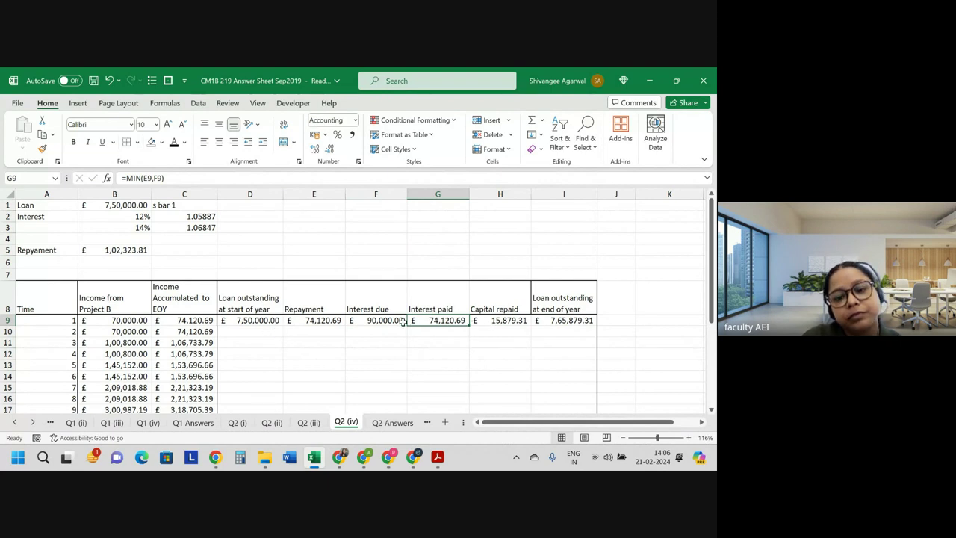
pyautogui.doubleClick(377, 320)
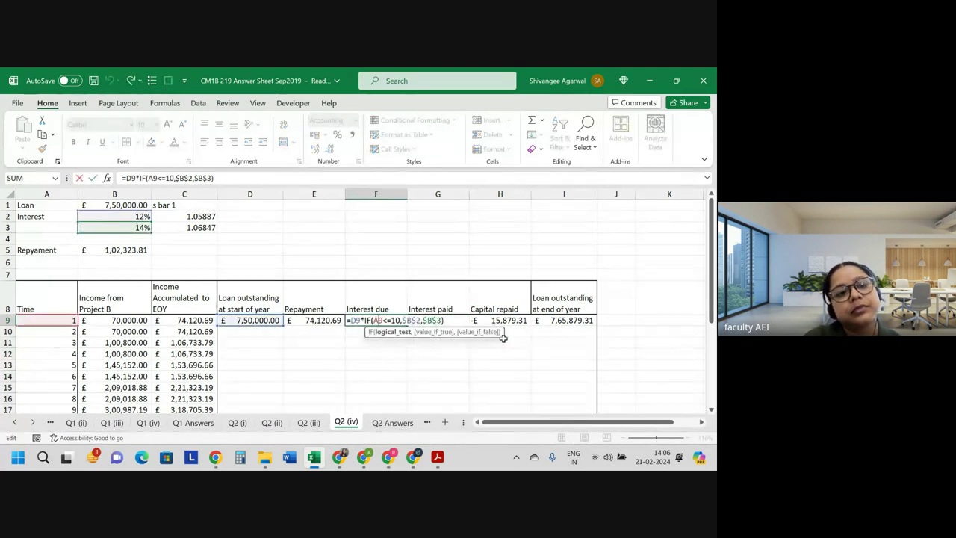
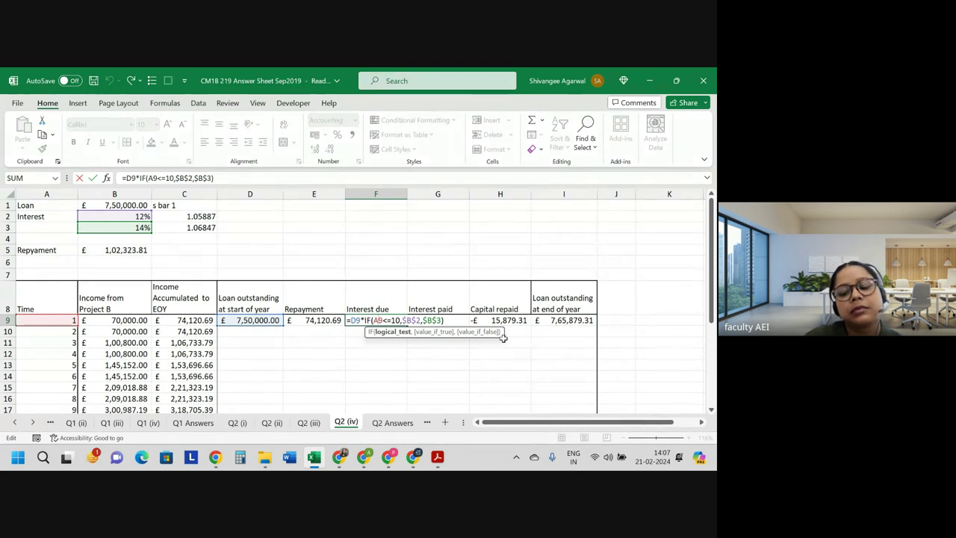
# Commit the year-1 interest due in F9 (£90,000.00) and recheck the s bar 1 formula in C2
pyautogui.press('Return')
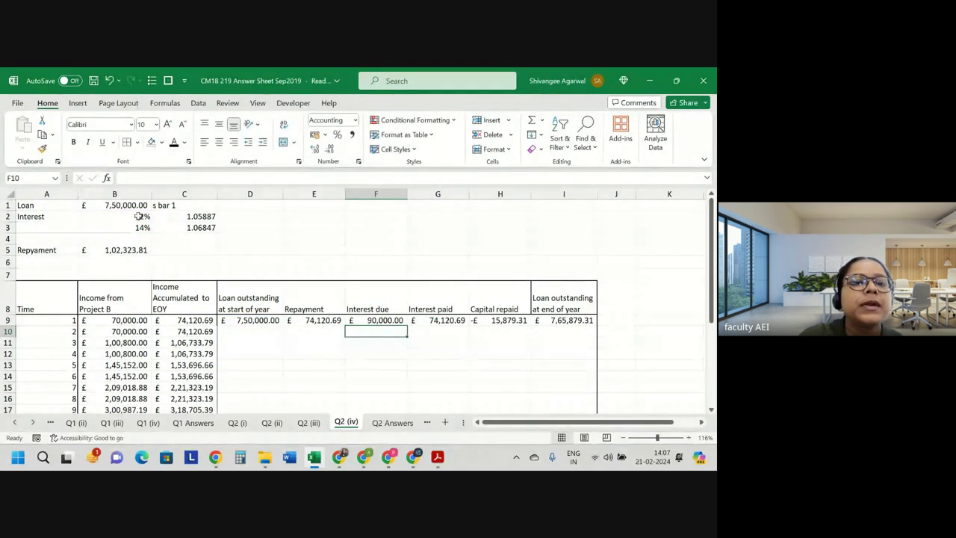
pyautogui.doubleClick(188, 216)
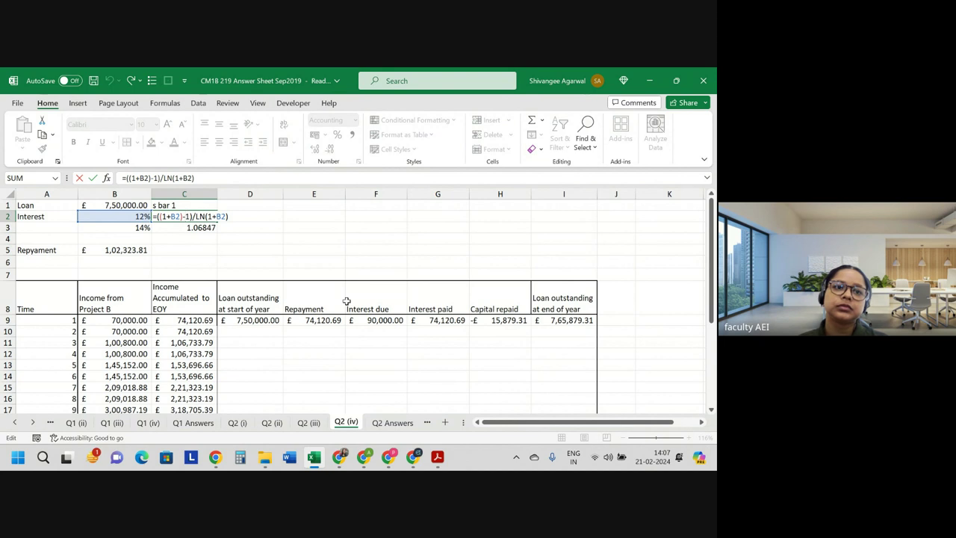
pyautogui.press('Return')
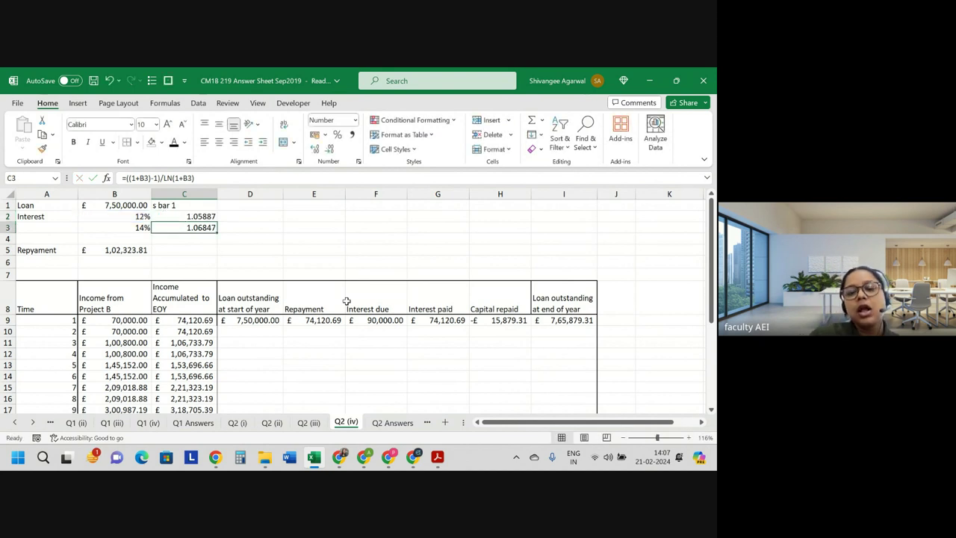
# Link D10 to year 1's closing loan in I9 so year 2 opens at 7,65,879.31
pyautogui.click(260, 329)
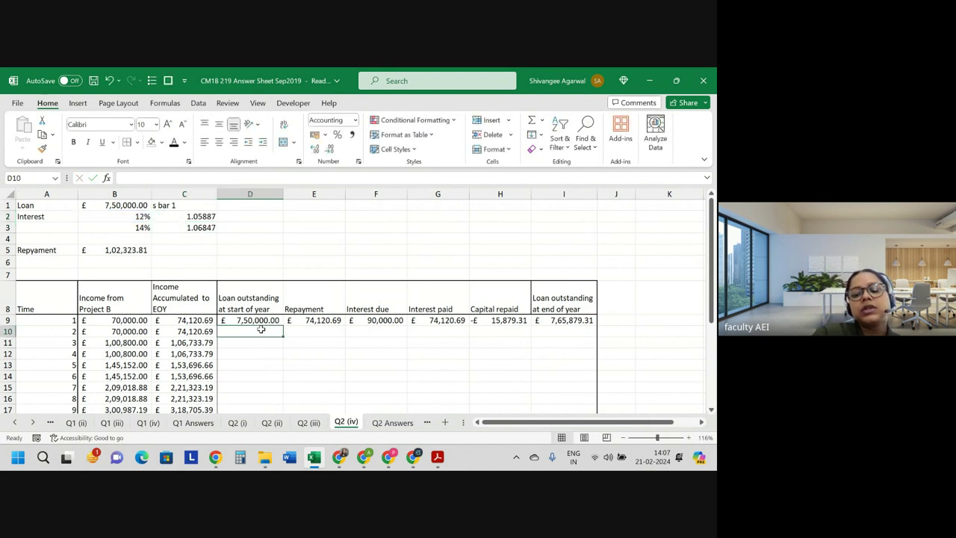
pyautogui.write('=')
pyautogui.press('Up')
pyautogui.press('Right')
pyautogui.press('Right')
pyautogui.press('Right')
pyautogui.press('Right')
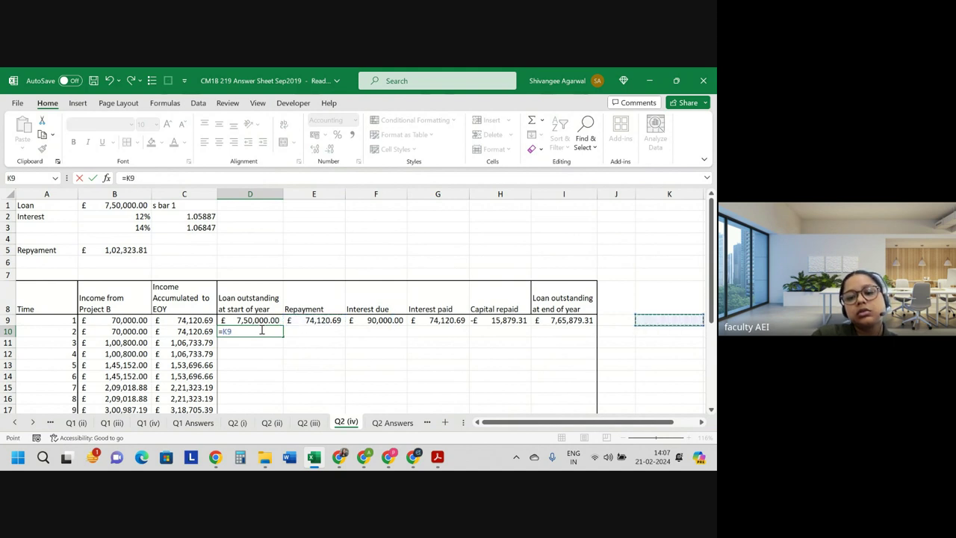
pyautogui.press('Left')
pyautogui.press('Left')
pyautogui.press('Return')
pyautogui.press('Up')
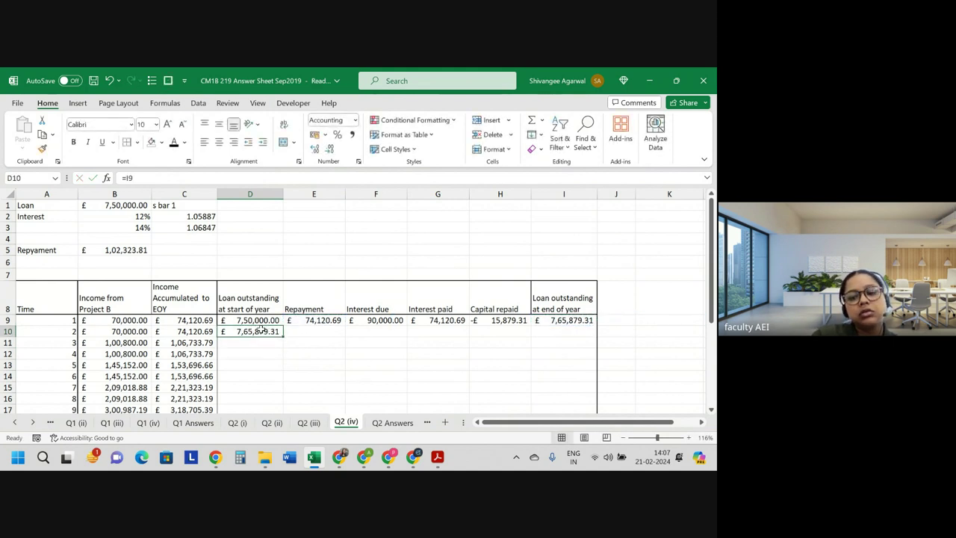
pyautogui.scroll(-1, 261, 328)
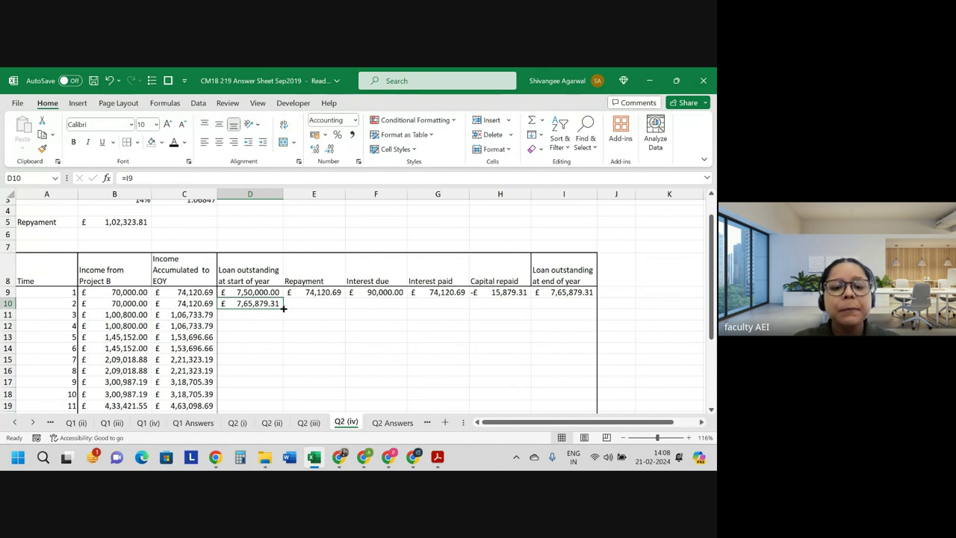
# Fill the D10 opening-loan formula and the E9:I9 formulas down through year 20
pyautogui.doubleClick(283, 308)
pyautogui.moveTo(310, 293); pyautogui.dragTo(580, 292)
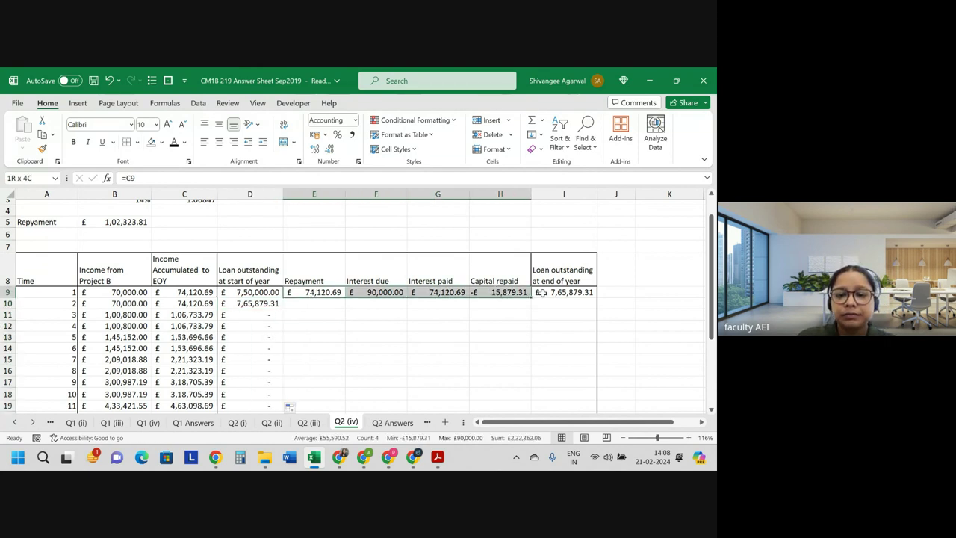
pyautogui.scroll(-1, 580, 293)
pyautogui.scroll(-1, 580, 293)
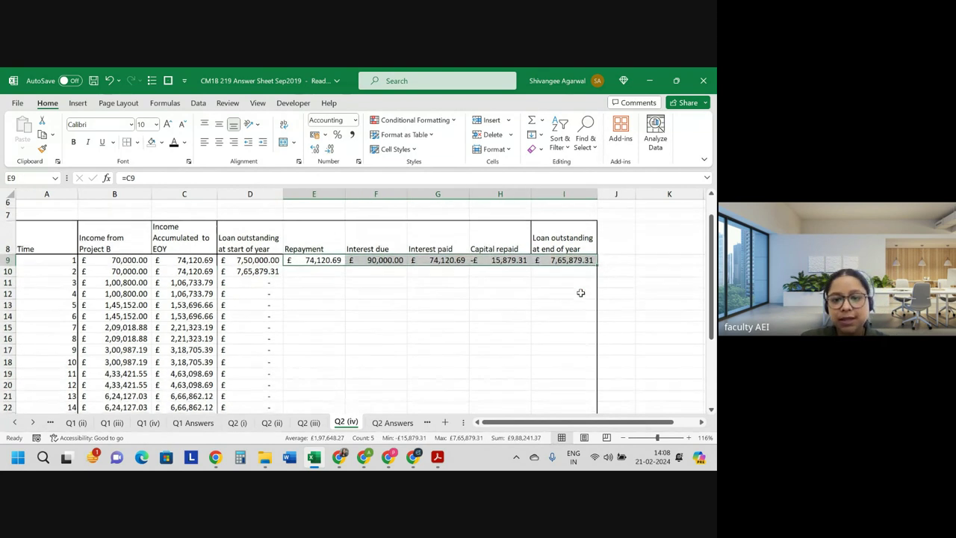
pyautogui.doubleClick(597, 263)
# Check the filled results, finding £31,664.21 left after year 9, and select income columns B and C
pyautogui.click(523, 291)
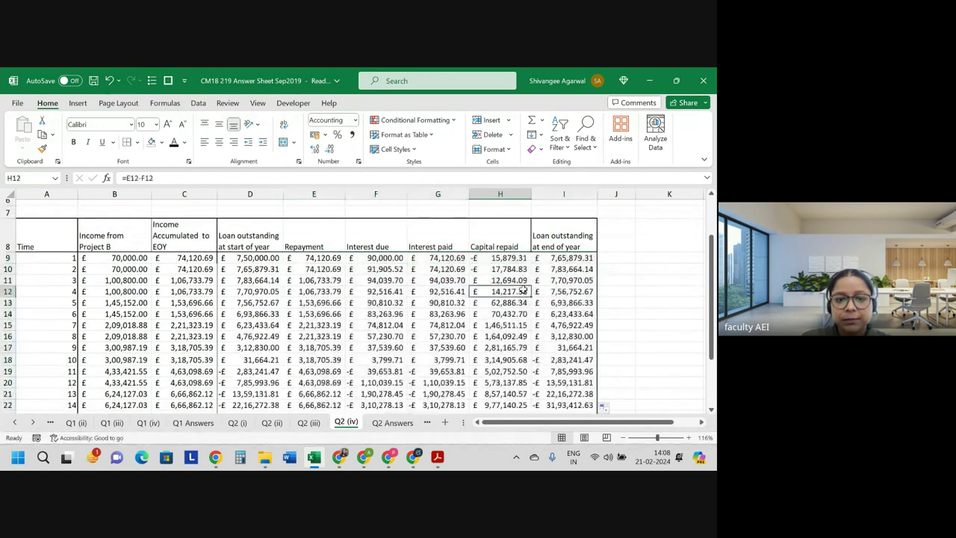
pyautogui.scroll(-1, 523, 291)
pyautogui.scroll(-1, 523, 291)
pyautogui.scroll(1, 522, 291)
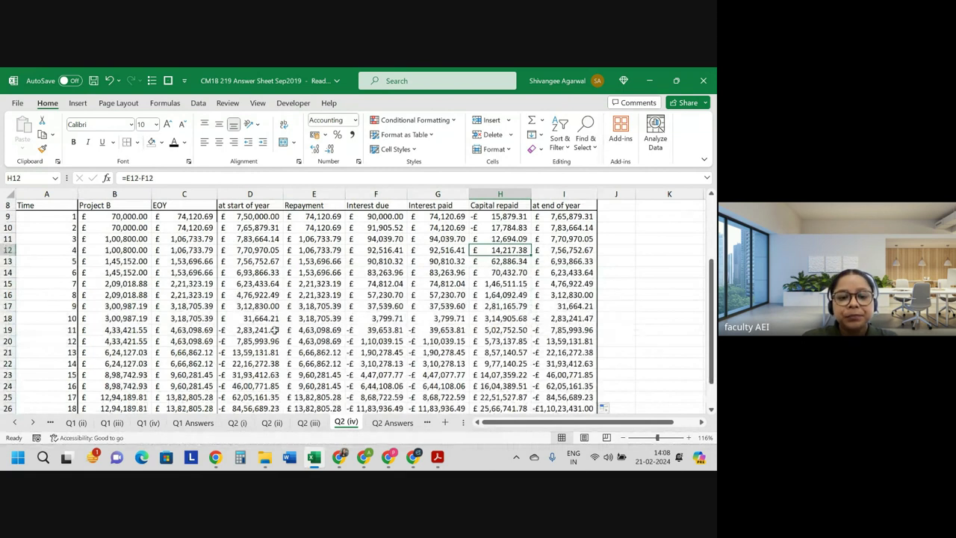
pyautogui.click(564, 306)
pyautogui.scroll(1, 565, 277)
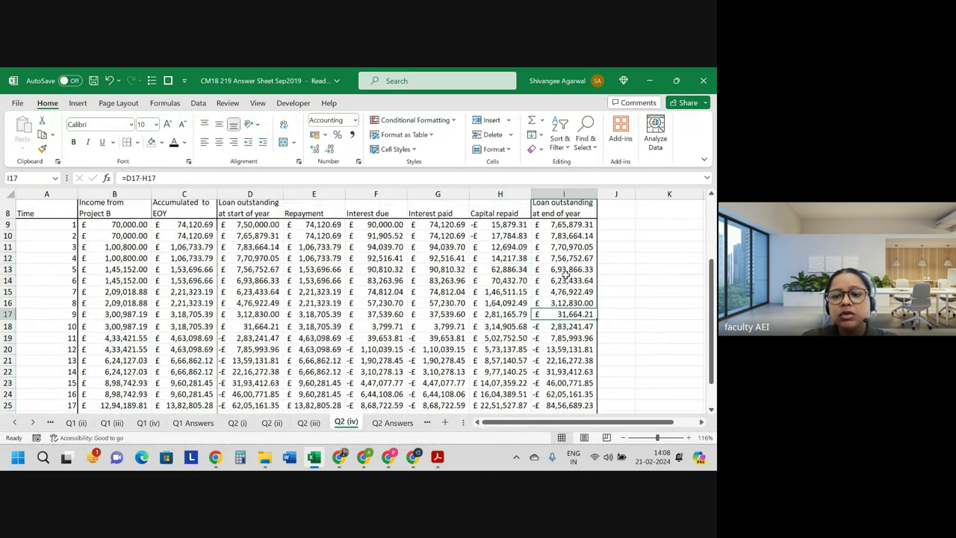
pyautogui.scroll(-1, 566, 284)
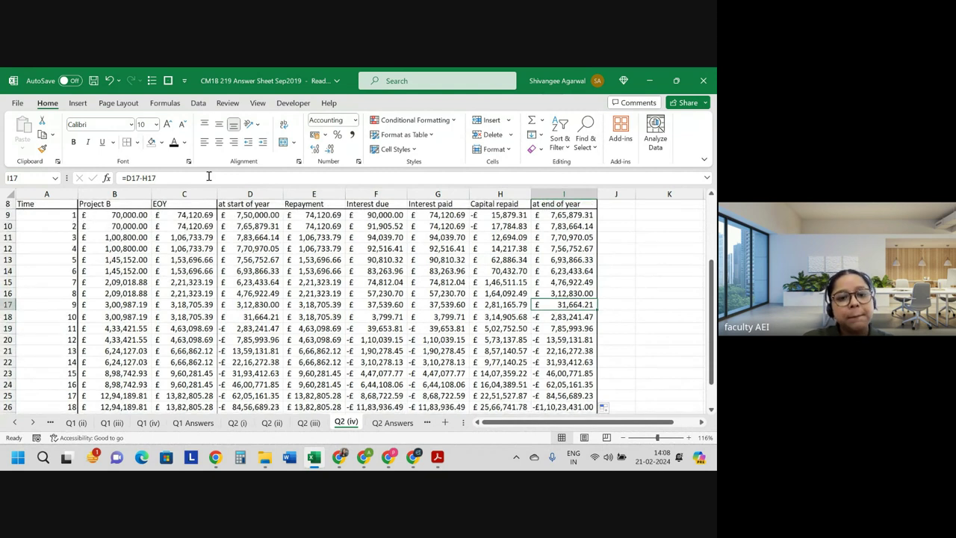
pyautogui.moveTo(183, 209)
pyautogui.mouseDown()
pyautogui.moveTo(177, 397)
pyautogui.moveTo(118, 386)
pyautogui.mouseUp()
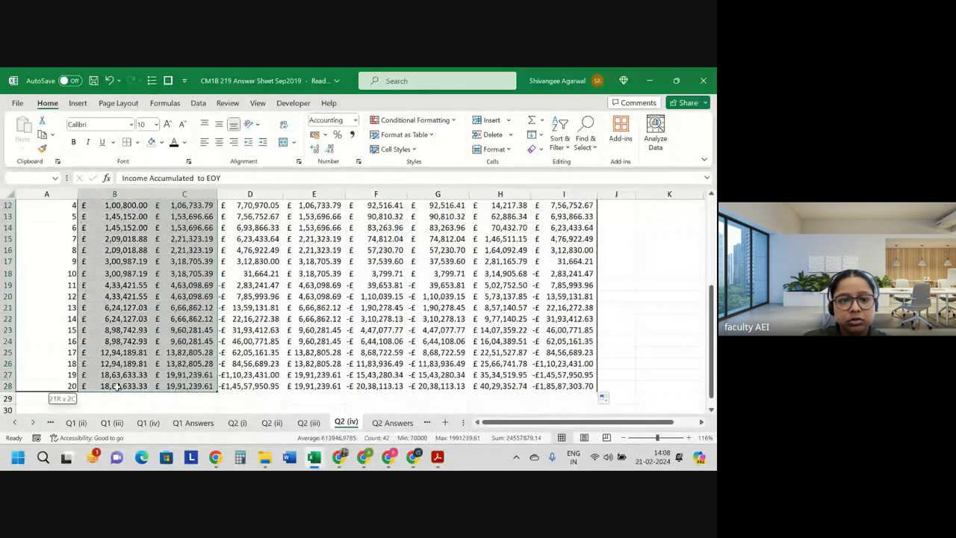
# Apply Thick Outside Borders to the selected income columns B and C
pyautogui.click(136, 142)
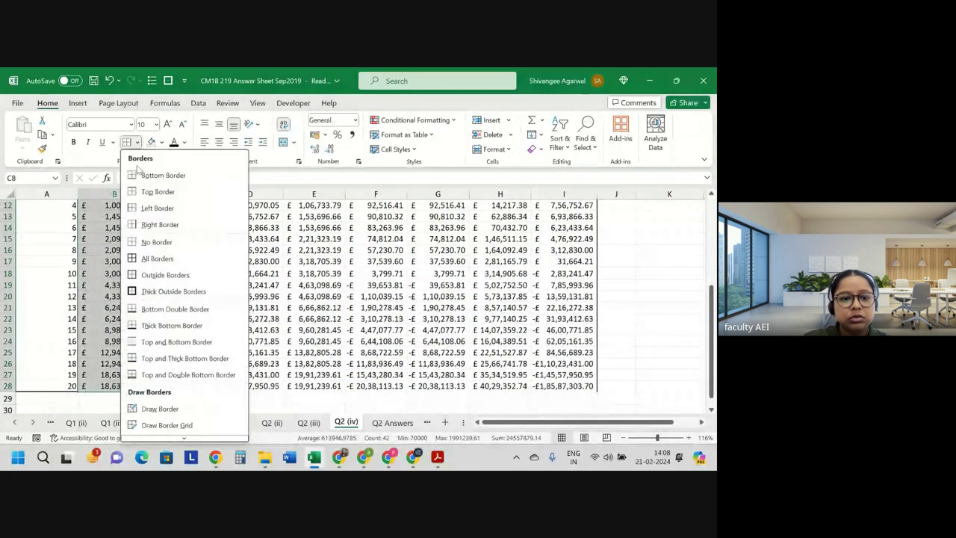
pyautogui.click(174, 292)
pyautogui.scroll(4, 216, 313)
pyautogui.scroll(-3, 216, 314)
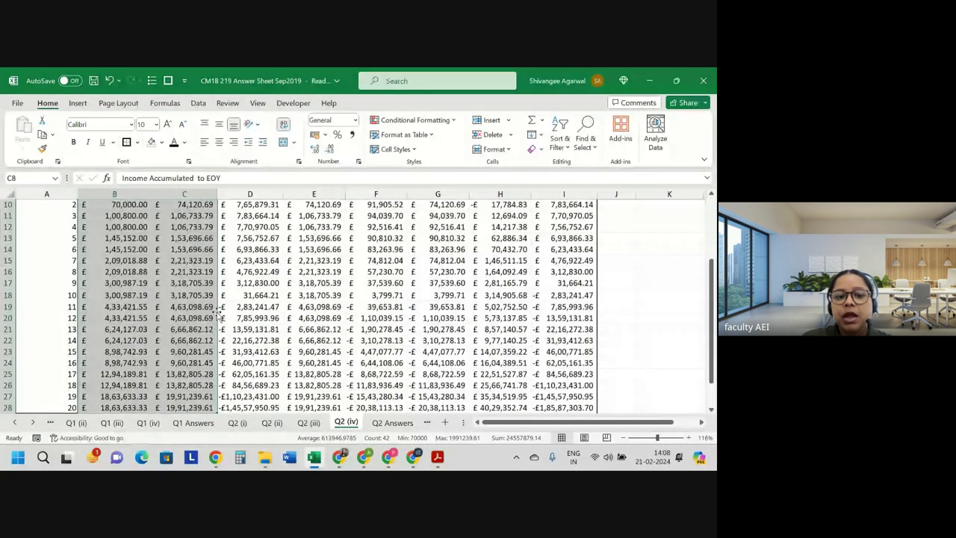
# Inspect the F20 interest formula and year 9's closing loan, then select D17:I17
pyautogui.click(375, 317)
pyautogui.scroll(1, 376, 317)
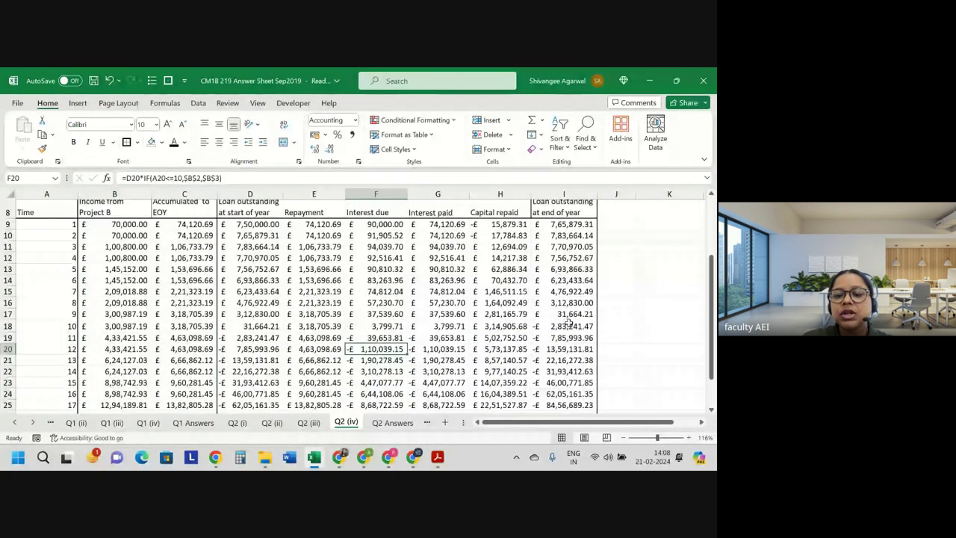
pyautogui.click(557, 315)
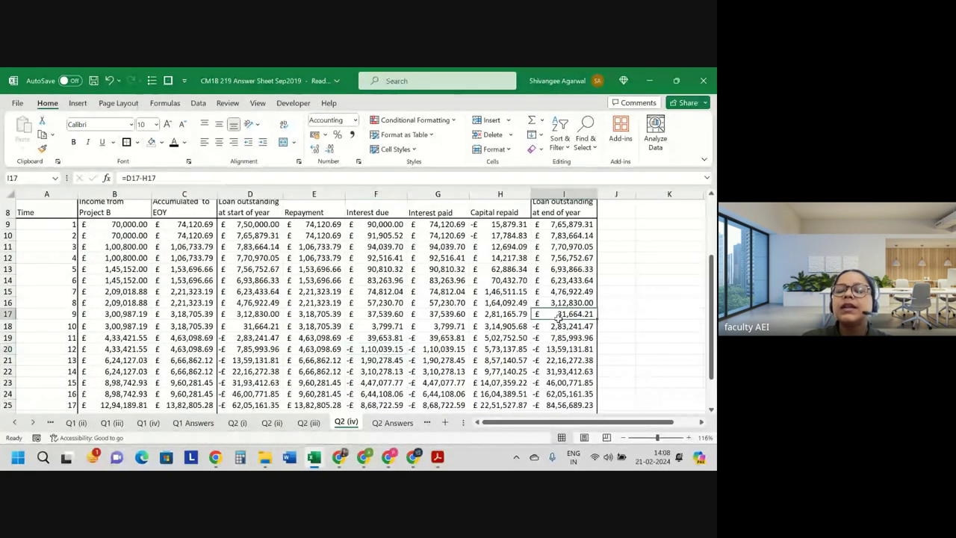
pyautogui.moveTo(558, 315); pyautogui.dragTo(253, 311)
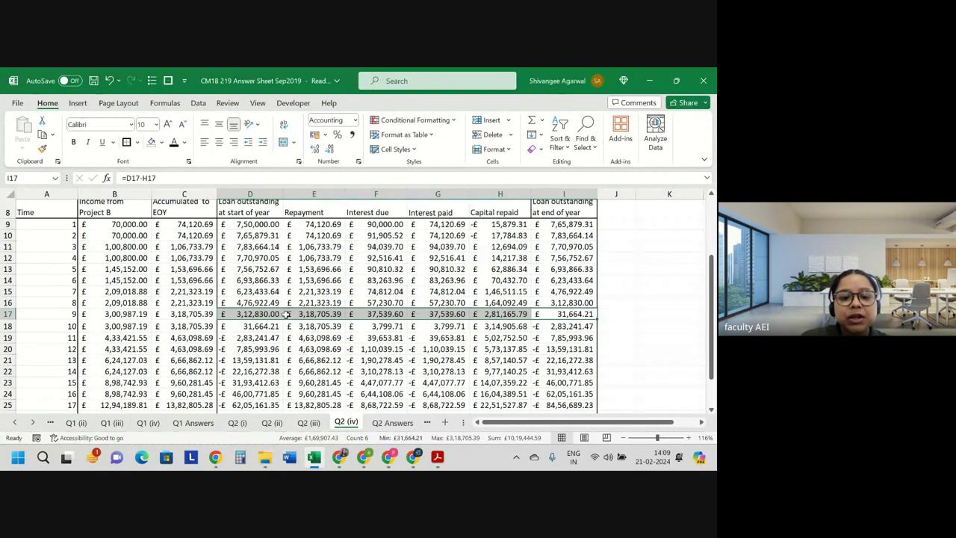
pyautogui.click(256, 326)
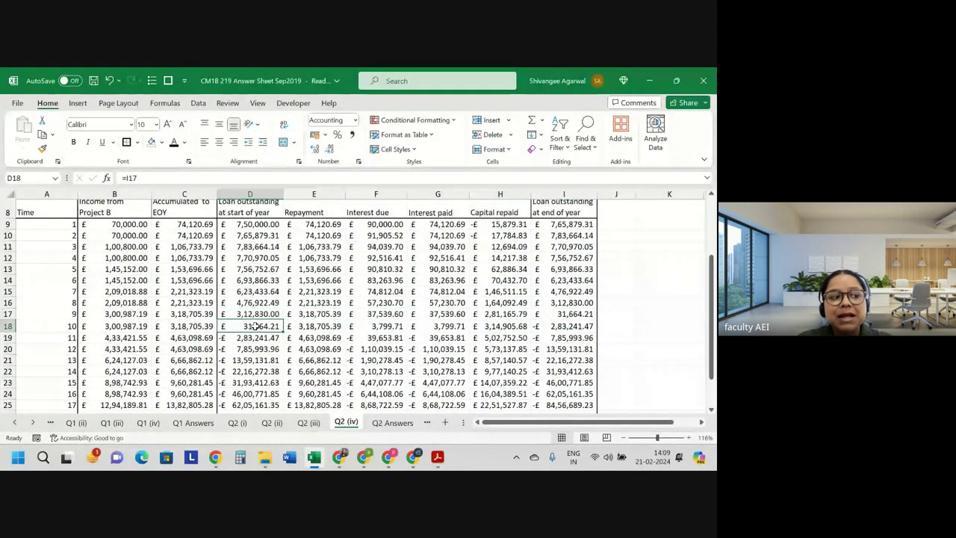
pyautogui.keyDown('ctrl'); pyautogui.click(381, 326); pyautogui.keyUp('ctrl')
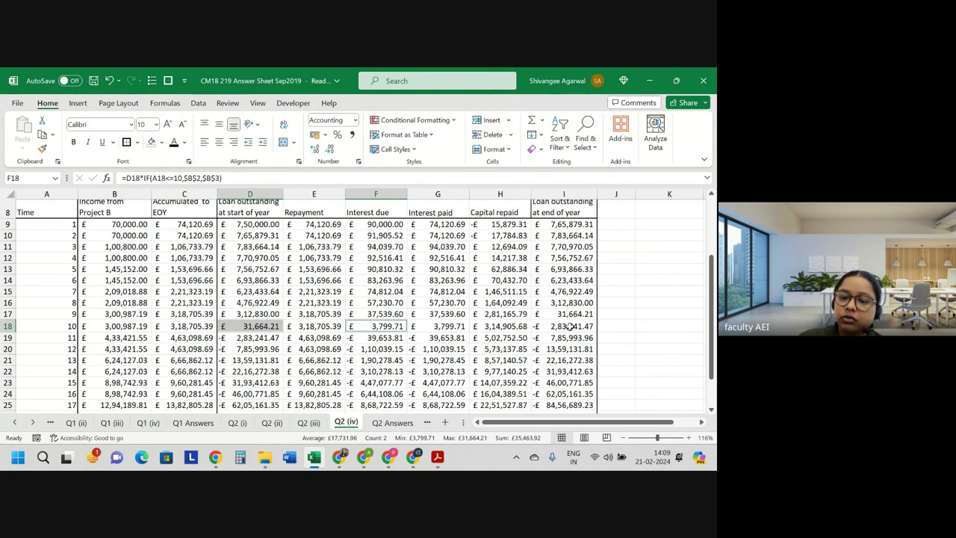
pyautogui.click(570, 327)
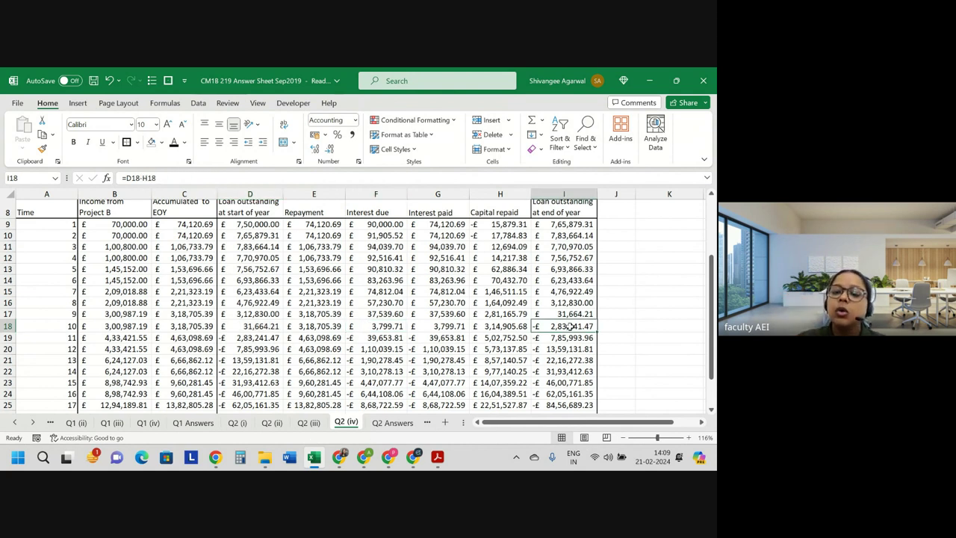
pyautogui.moveTo(570, 326); pyautogui.dragTo(49, 330)
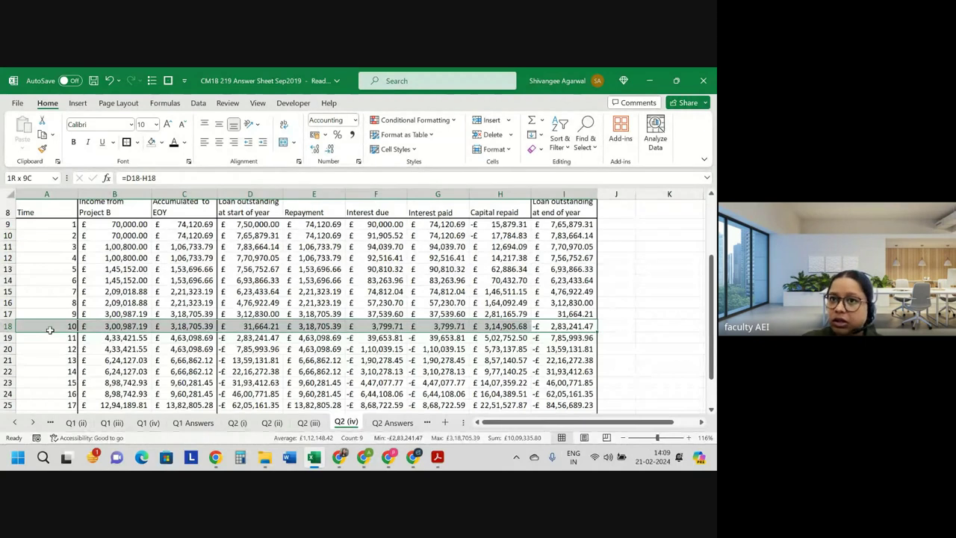
pyautogui.moveTo(49, 330); pyautogui.dragTo(50, 330)
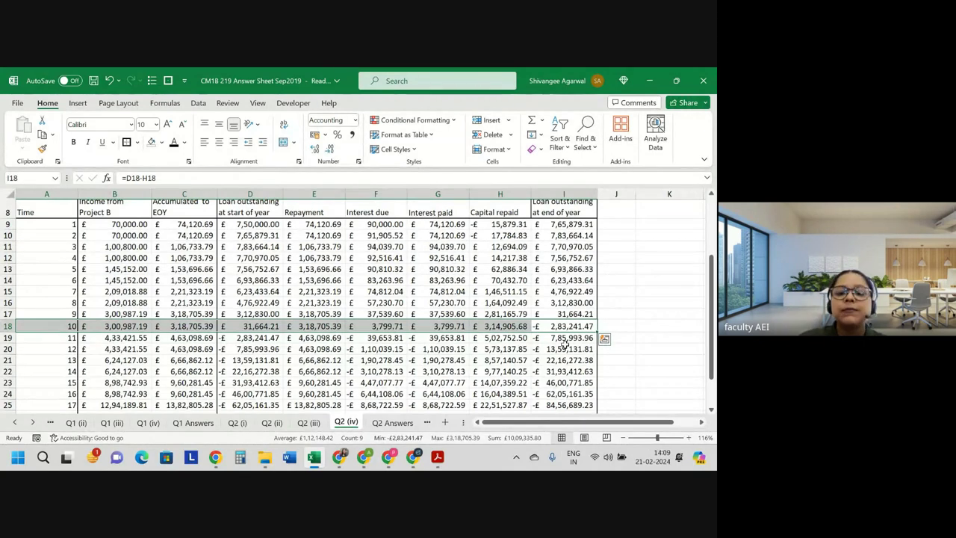
pyautogui.moveTo(246, 338); pyautogui.dragTo(588, 417)
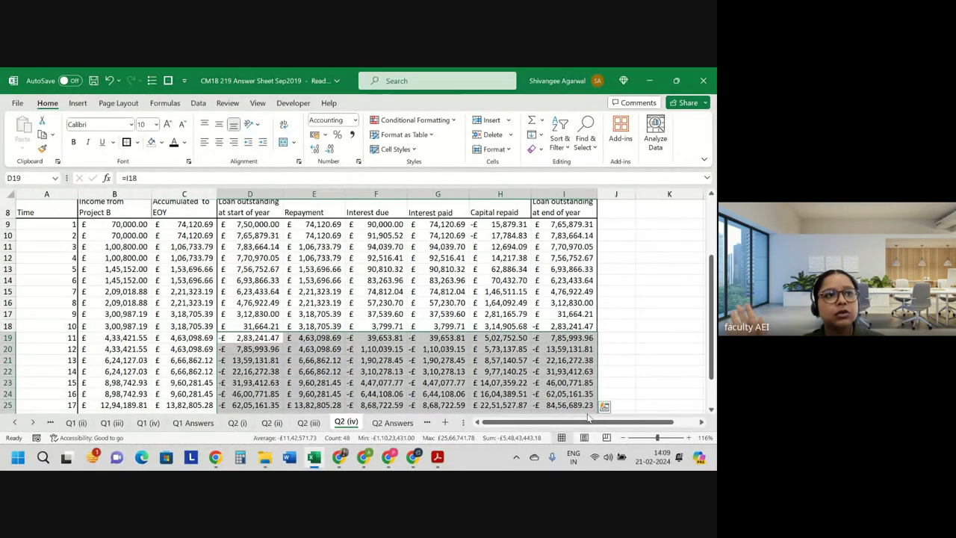
pyautogui.click(619, 330)
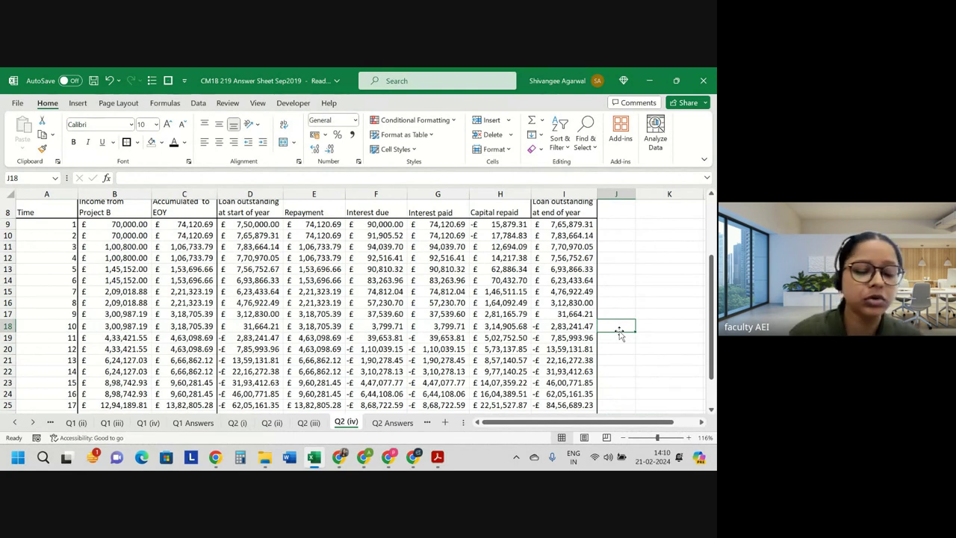
# Consult the question paper PDF, then start editing E9's =C9 repayment formula
pyautogui.hotkey('alt', 'Tab')
pyautogui.hotkey('alt', 'Tab')
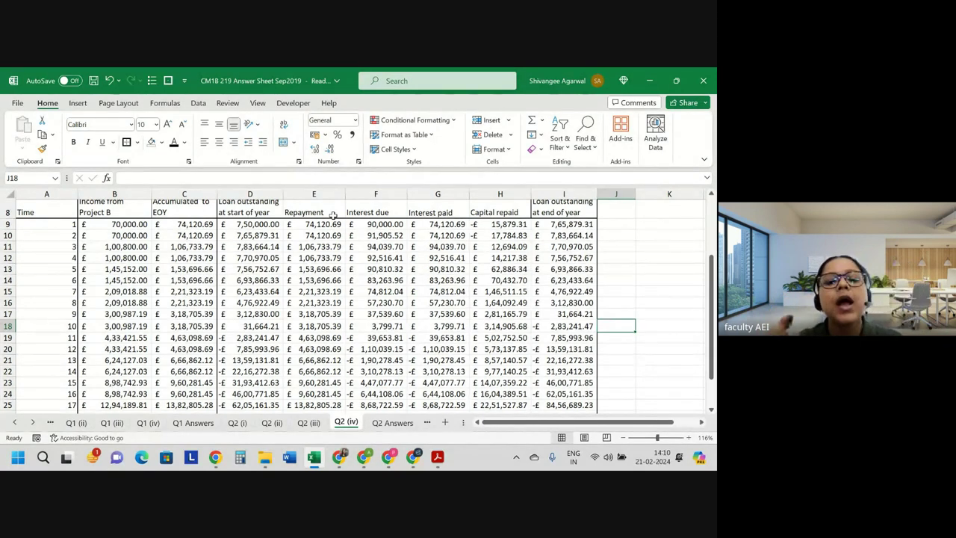
pyautogui.click(303, 226)
pyautogui.write('=C9')
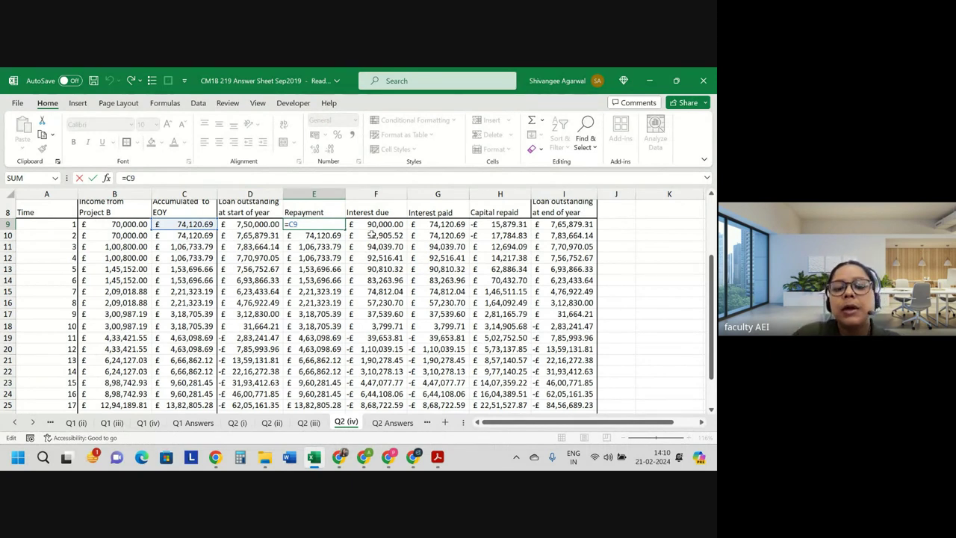
# Replace E9 with the capped repayment formula =IF(D9+F9<=C9,D9+F9,C9)
pyautogui.press('BackSpace')
pyautogui.press('BackSpace')
pyautogui.write('if')
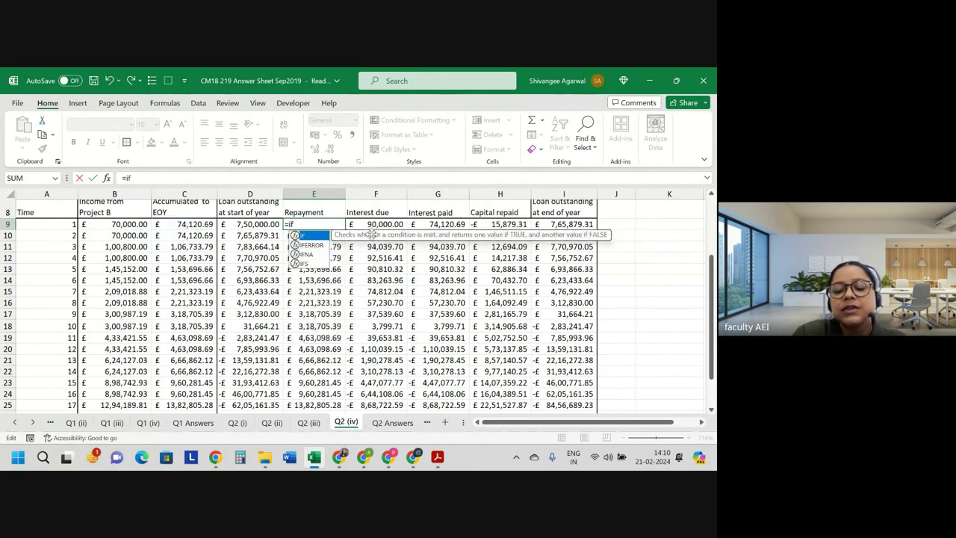
pyautogui.write('((')
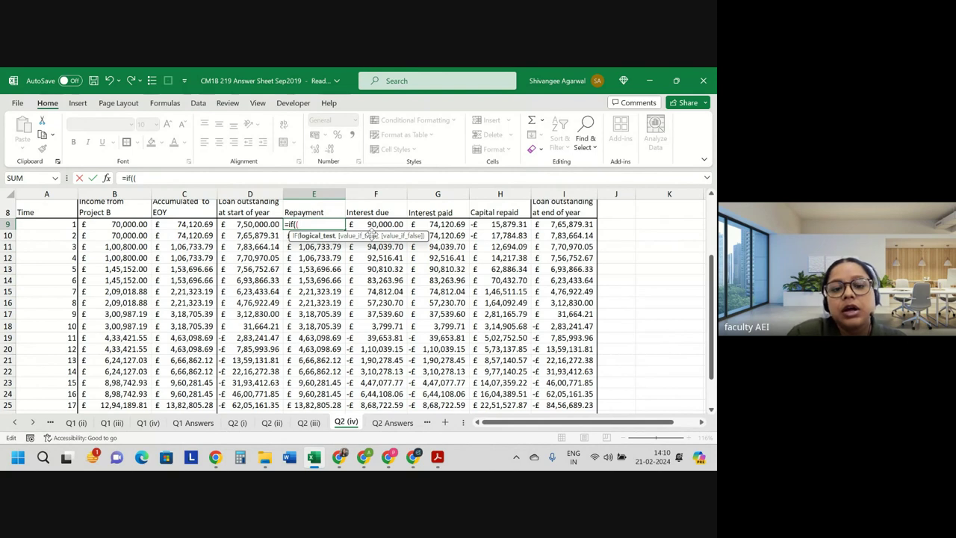
pyautogui.press('BackSpace')
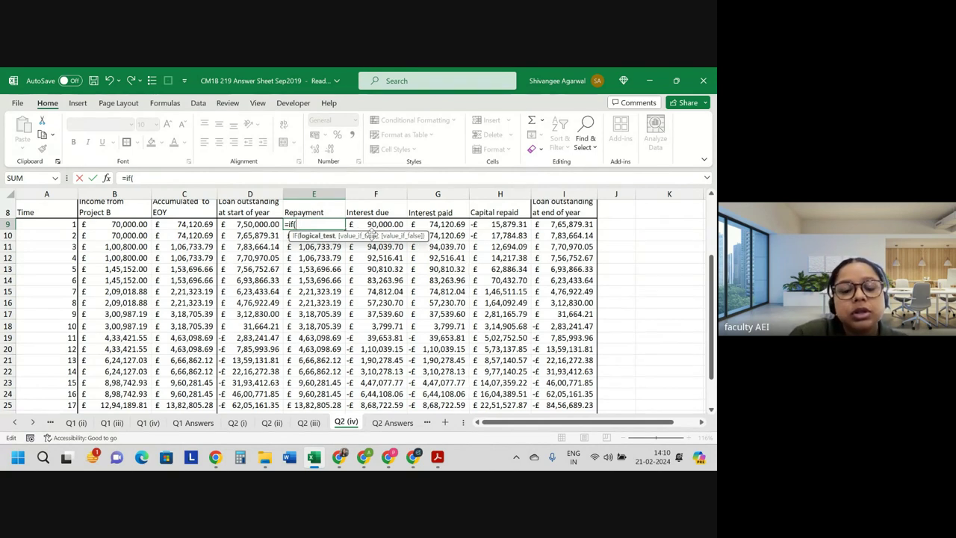
pyautogui.click(230, 226)
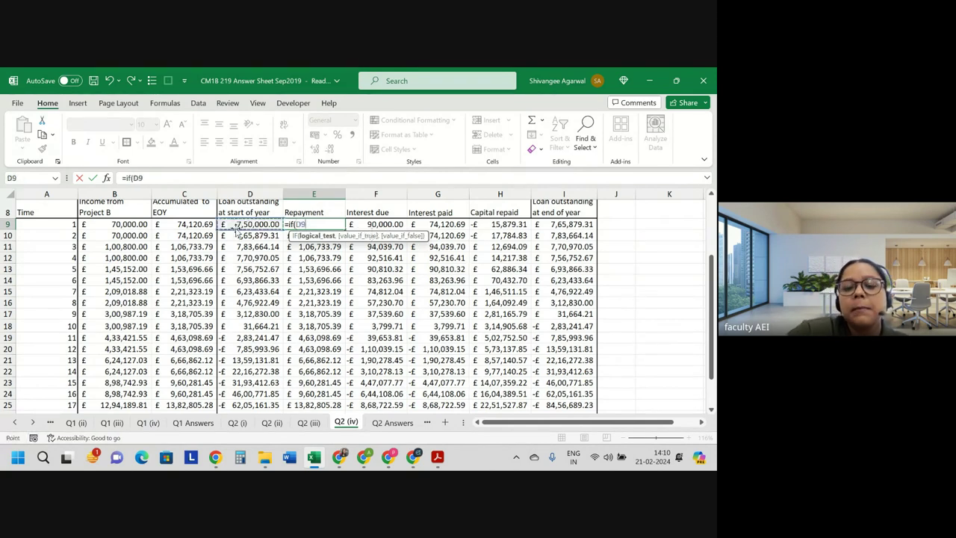
pyautogui.write('+')
pyautogui.click(366, 226)
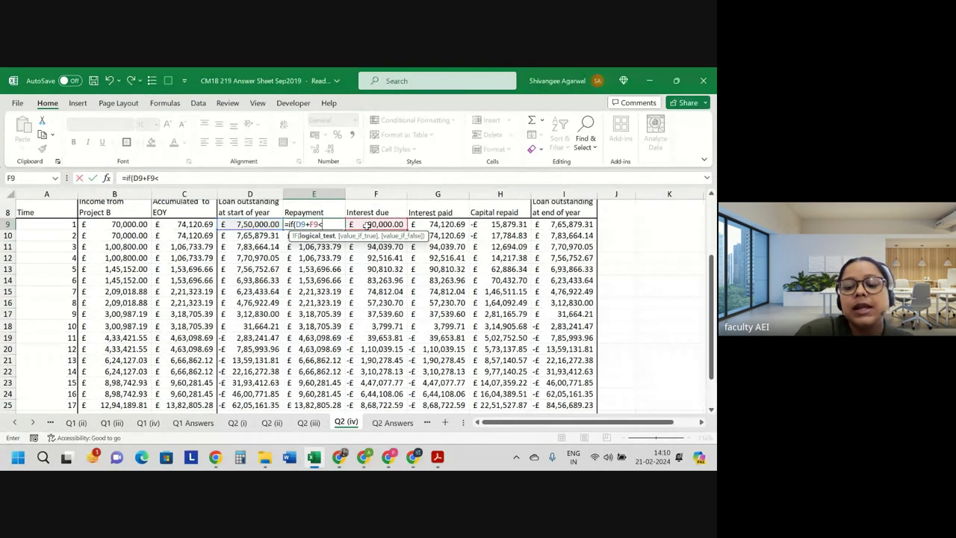
pyautogui.write('=')
pyautogui.click(185, 224)
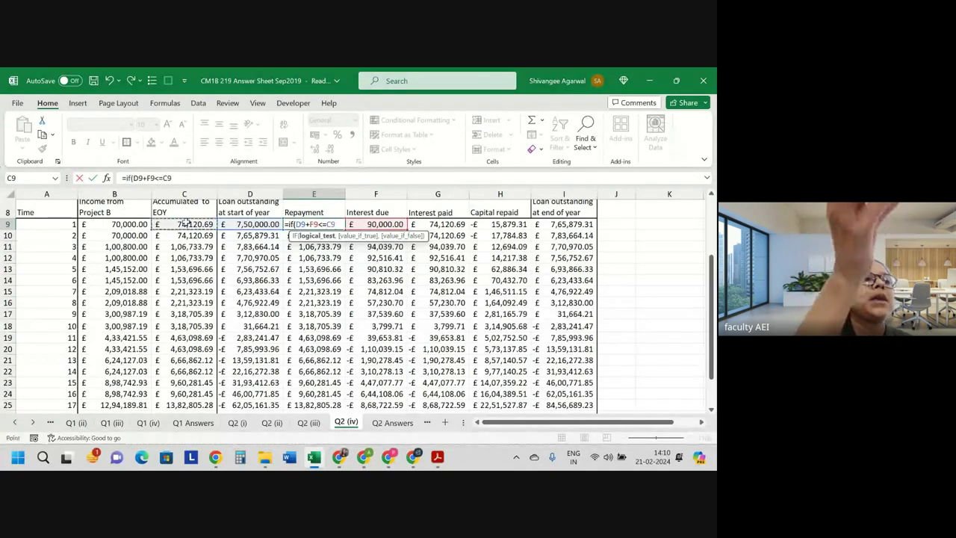
pyautogui.write(',')
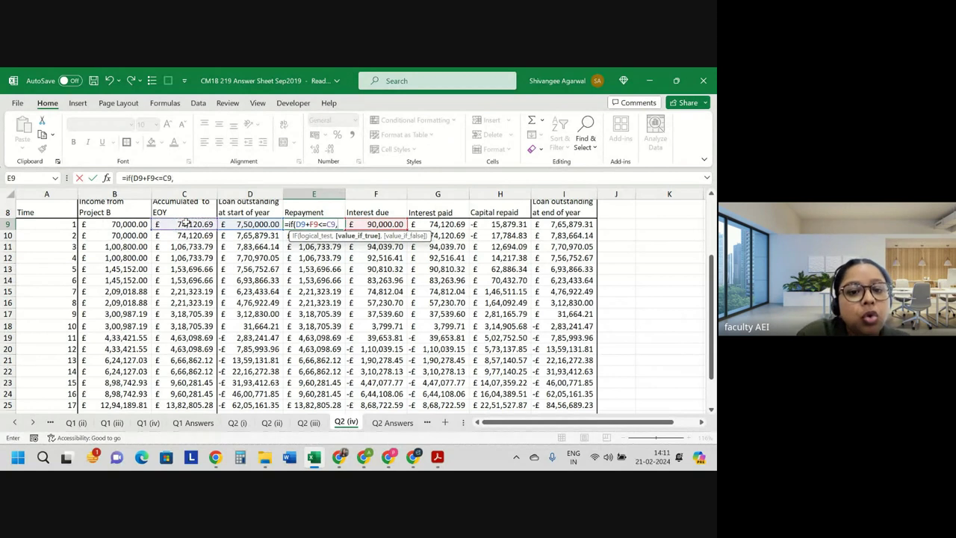
pyautogui.click(236, 226)
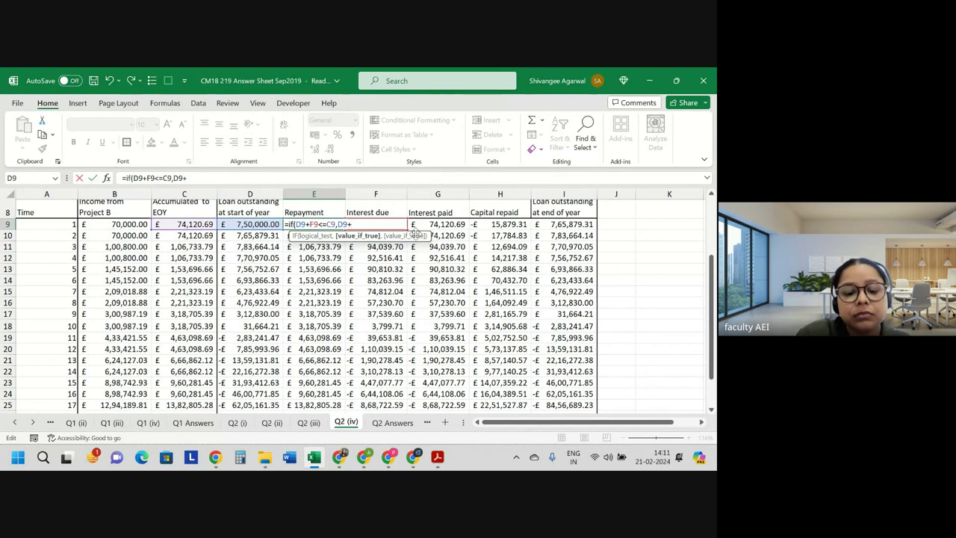
pyautogui.write('F9,')
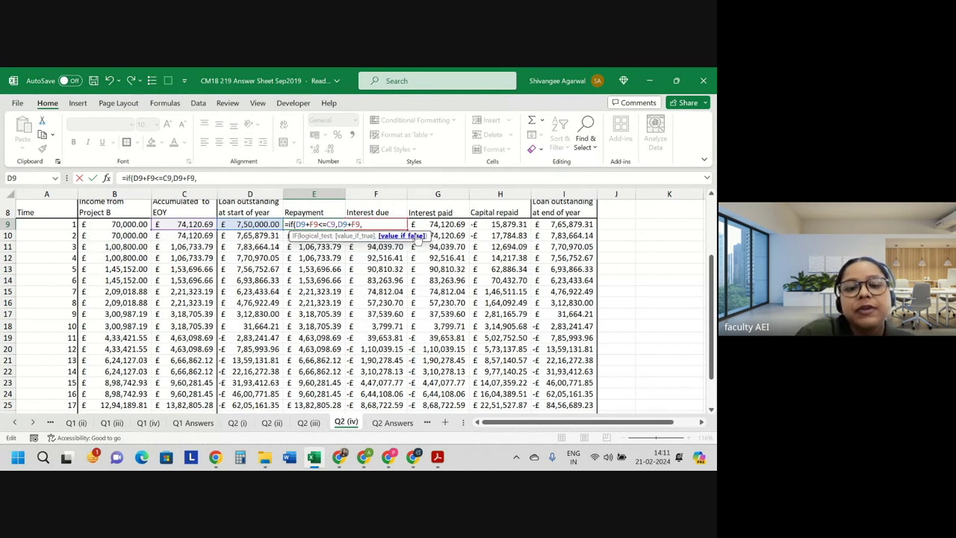
pyautogui.click(166, 223)
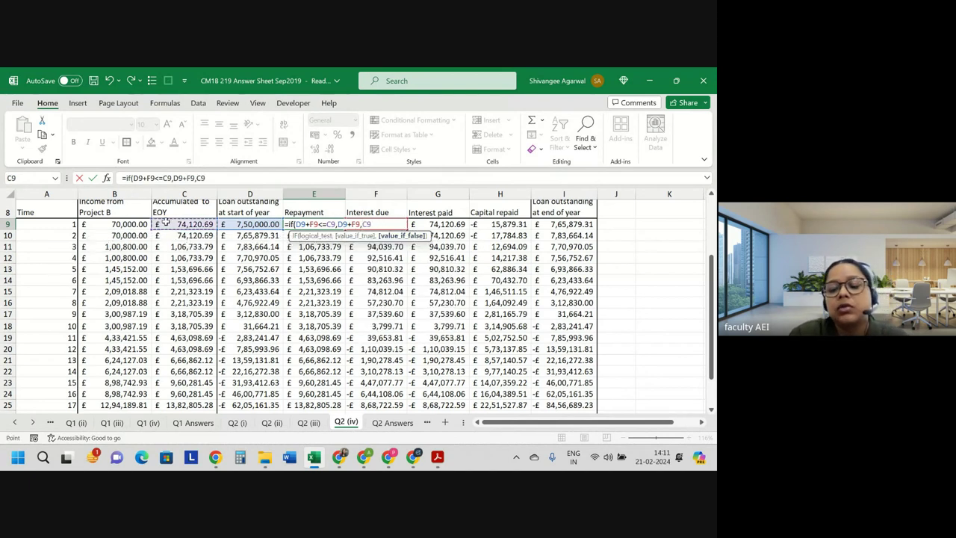
pyautogui.write(')')
pyautogui.press('Return')
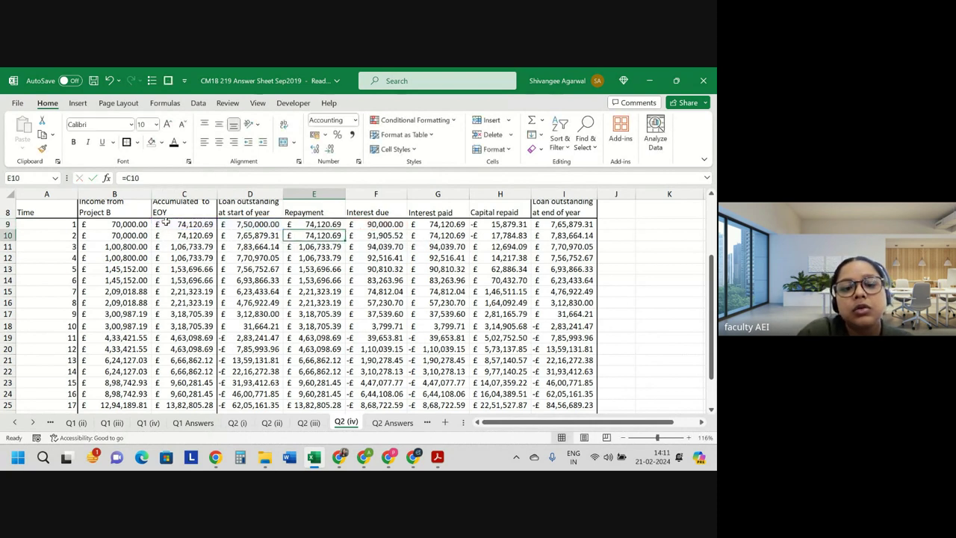
# Copy E9's formula down to E25 and review the year 10 and later rows
pyautogui.click(327, 224)
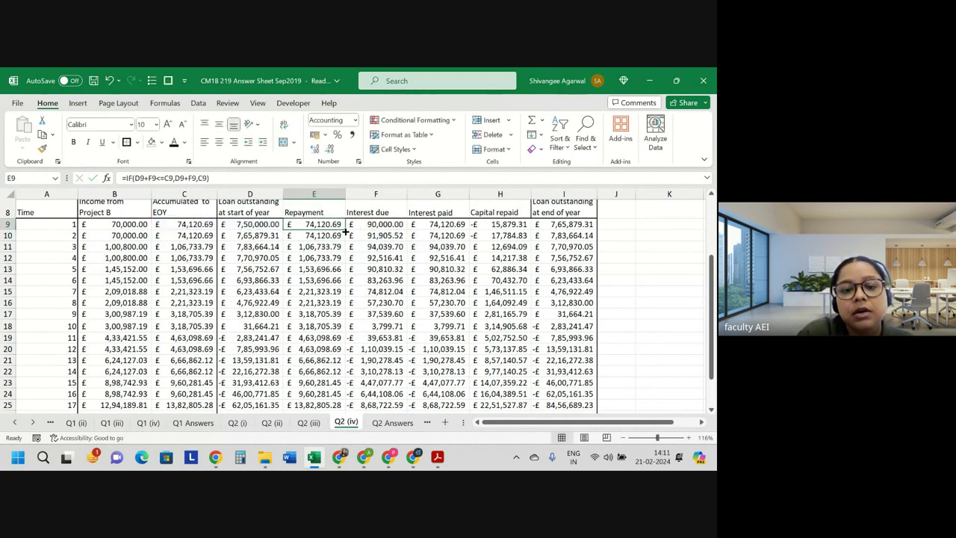
pyautogui.moveTo(346, 229); pyautogui.dragTo(346, 407)
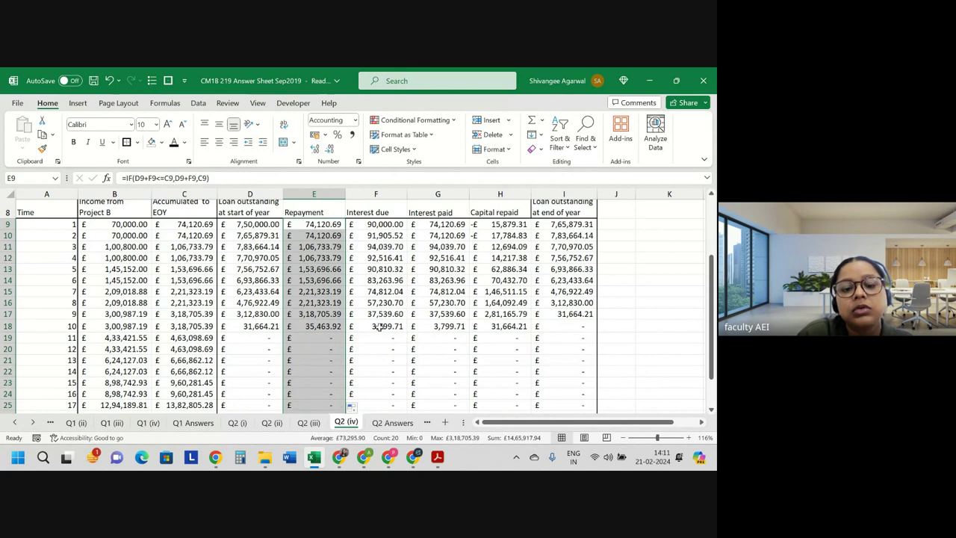
pyautogui.click(272, 338)
pyautogui.moveTo(273, 338); pyautogui.dragTo(564, 386)
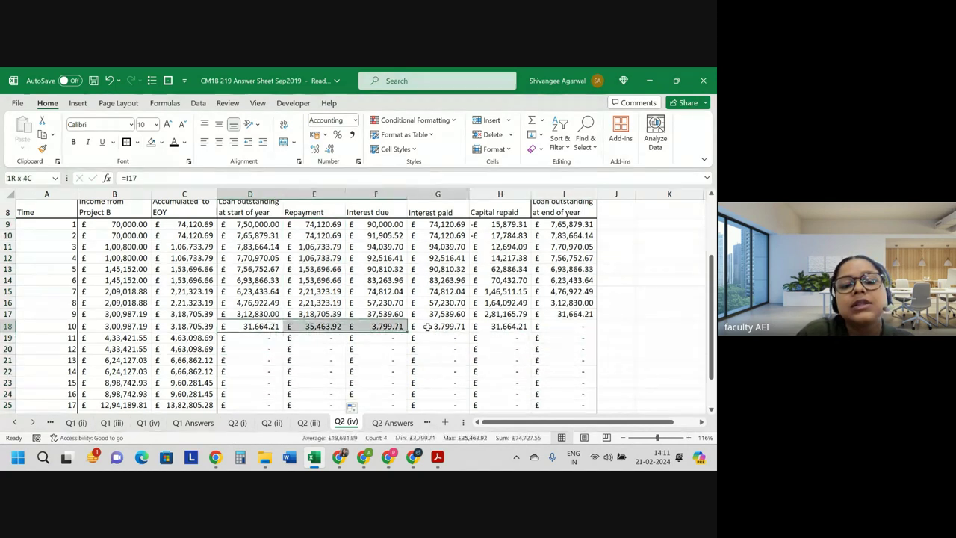
pyautogui.moveTo(265, 326); pyautogui.dragTo(557, 331)
pyautogui.click(617, 326)
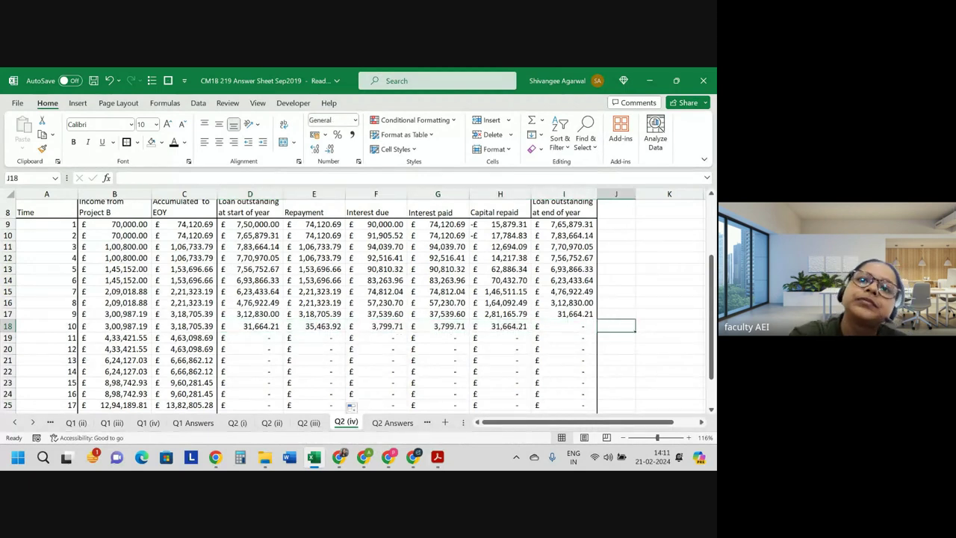
pyautogui.moveTo(413, 456)
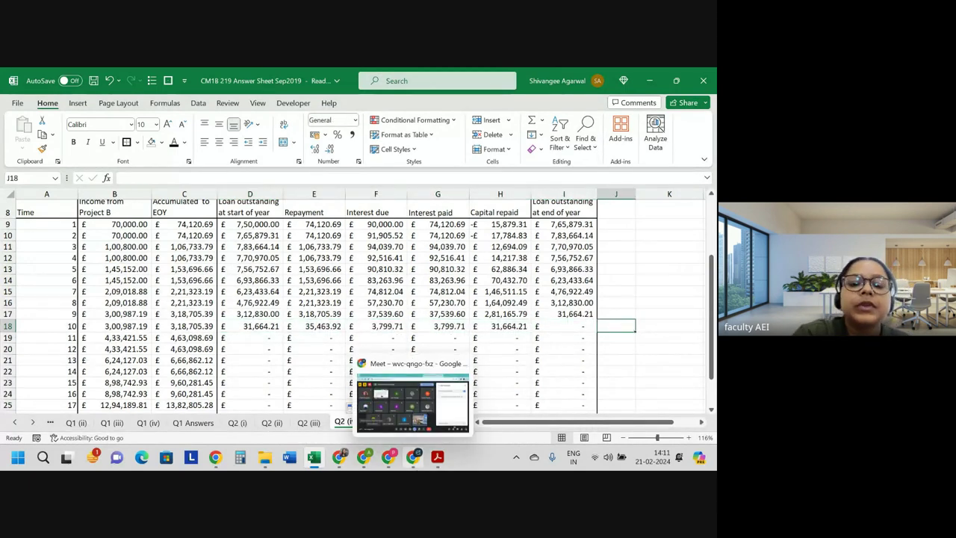
# Check the year 1 opening balance D9 and interest due F9 used in the repayment test
pyautogui.moveTo(254, 224); pyautogui.dragTo(391, 223)
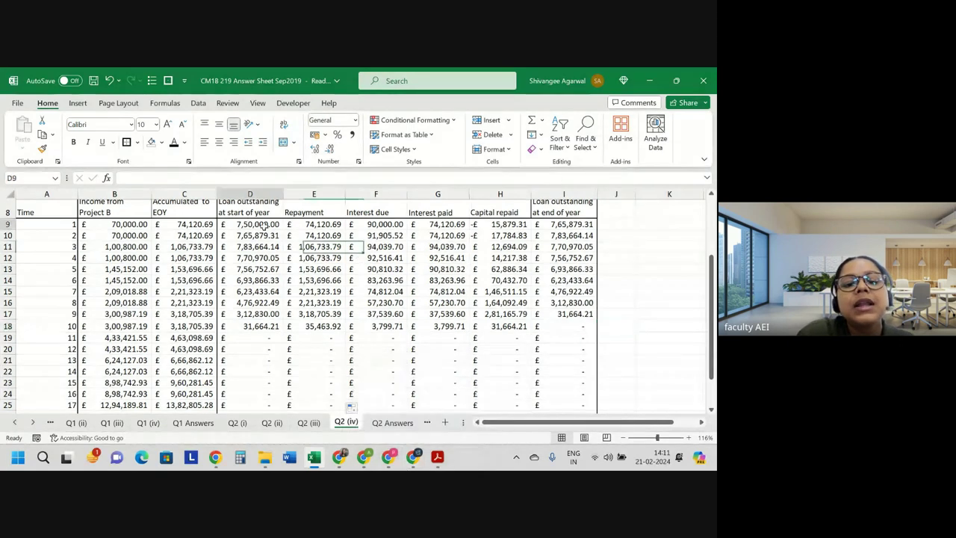
pyautogui.click(391, 223)
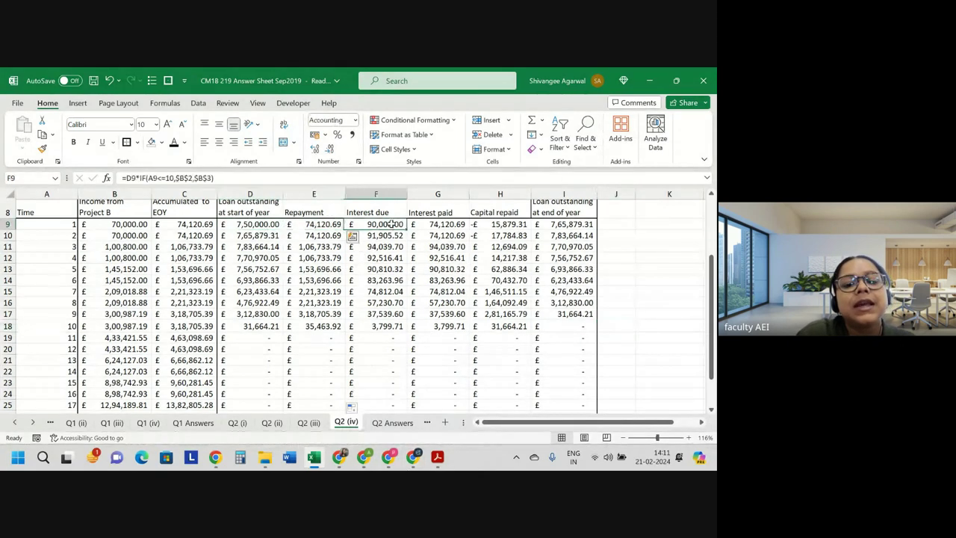
pyautogui.click(270, 224)
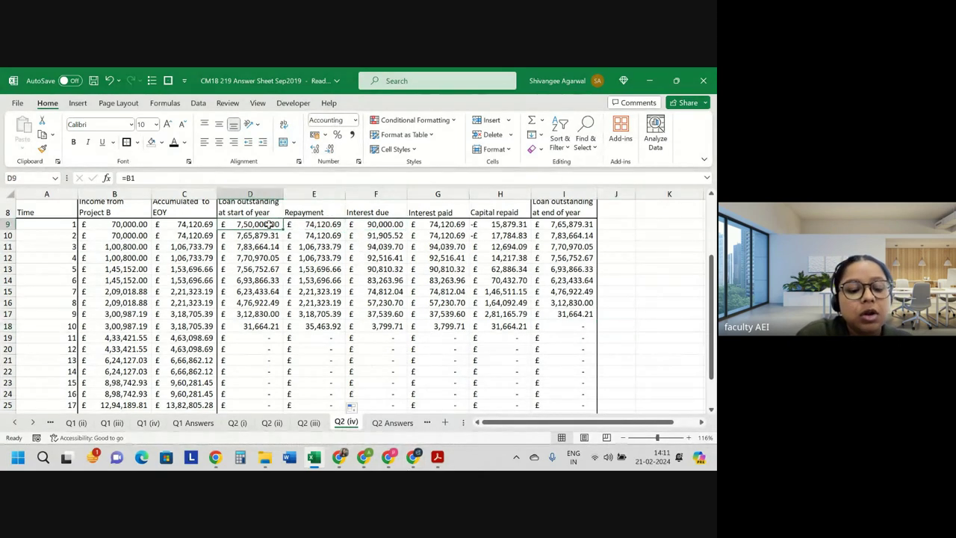
pyautogui.keyDown('ctrl'); pyautogui.click(386, 224); pyautogui.keyUp('ctrl')
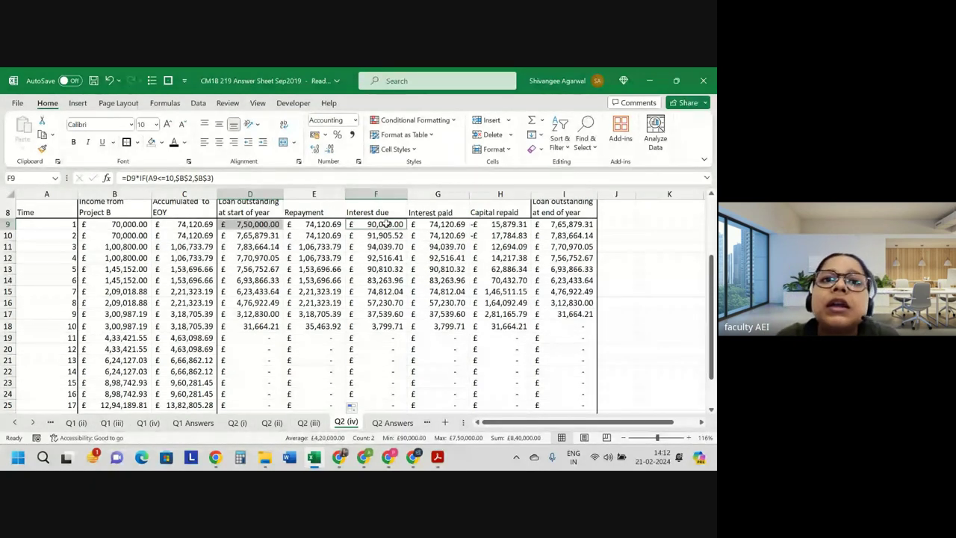
# Review the E9 and E18 IF formulas, confirming year 10 repays £35,463.92 to reach zero
pyautogui.doubleClick(321, 224)
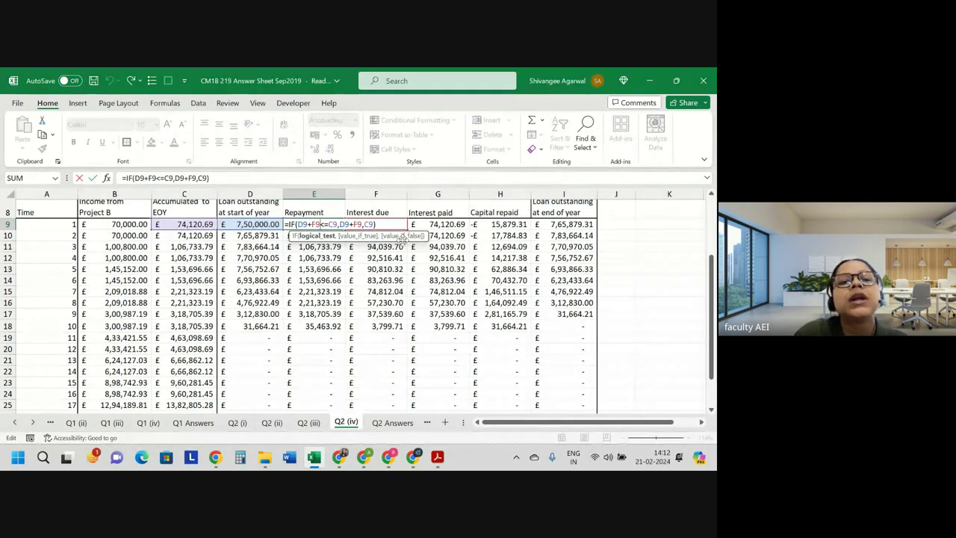
pyautogui.click(313, 326)
pyautogui.doubleClick(314, 327)
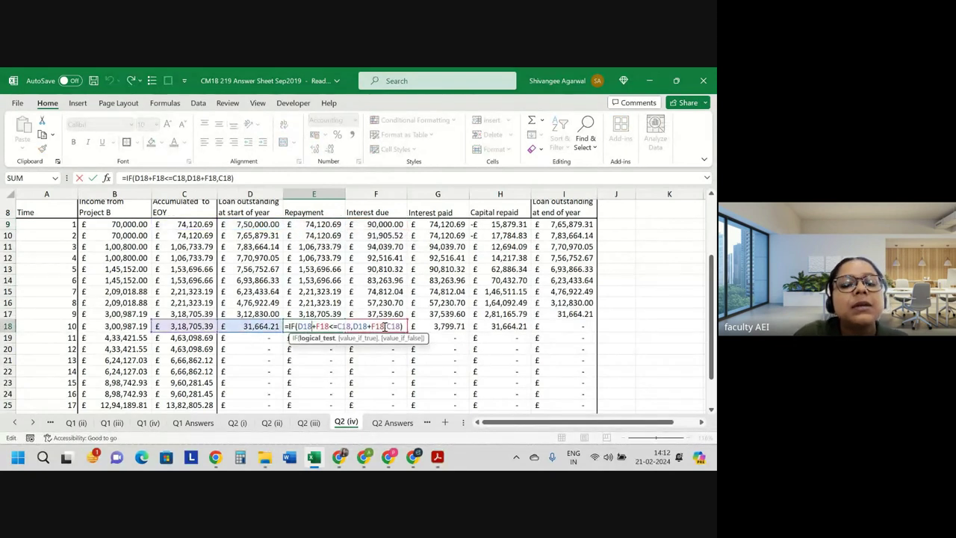
pyautogui.press('Tab')
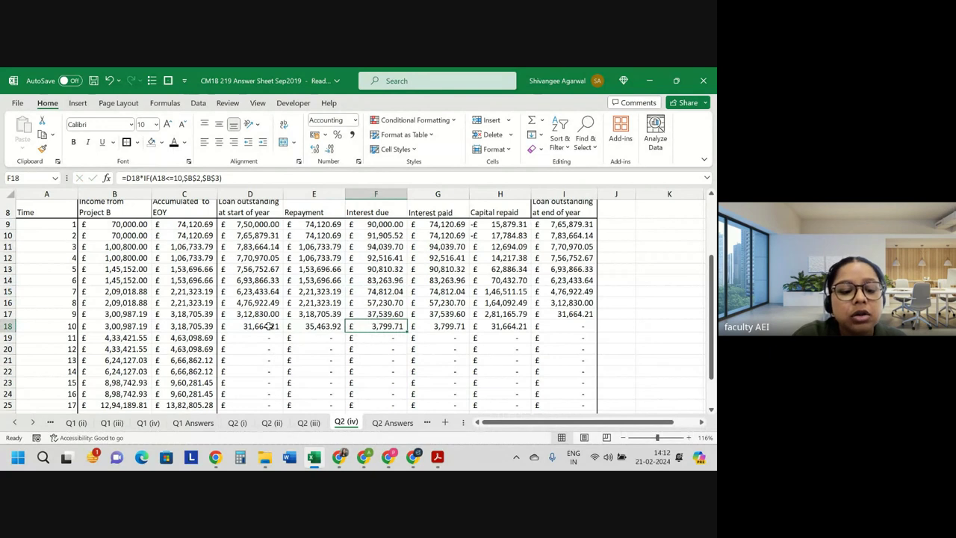
pyautogui.keyDown('ctrl'); pyautogui.click(268, 327); pyautogui.keyUp('ctrl')
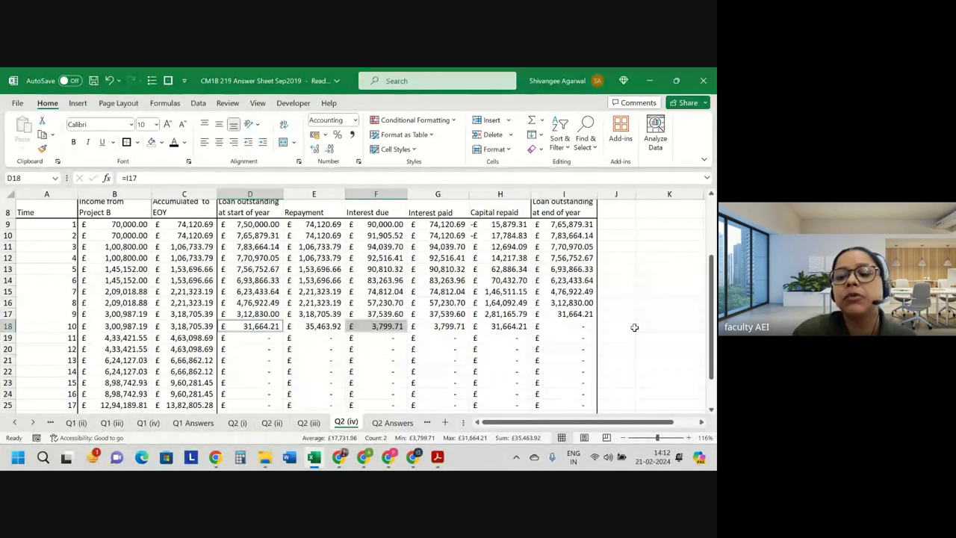
# Enter the note '<< Hence the loan is repaid by year' in J18
pyautogui.click(634, 327)
pyautogui.write('<< Hence the loan i')
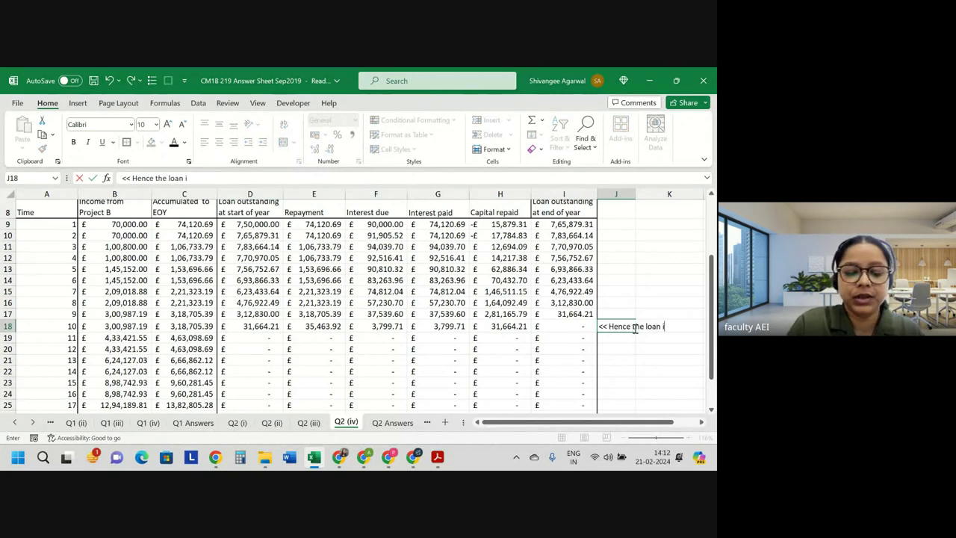
pyautogui.write('by year')
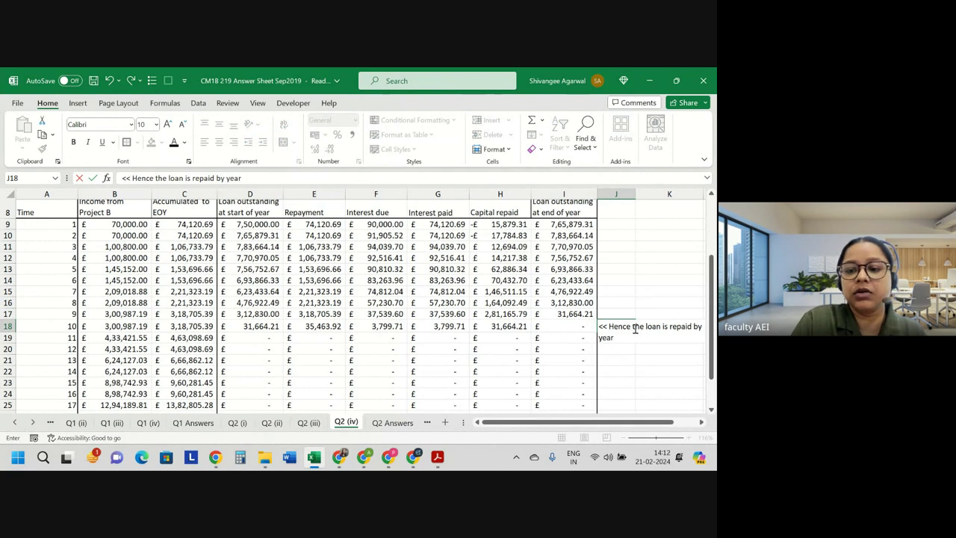
pyautogui.press('Tab')
pyautogui.press('Tab')
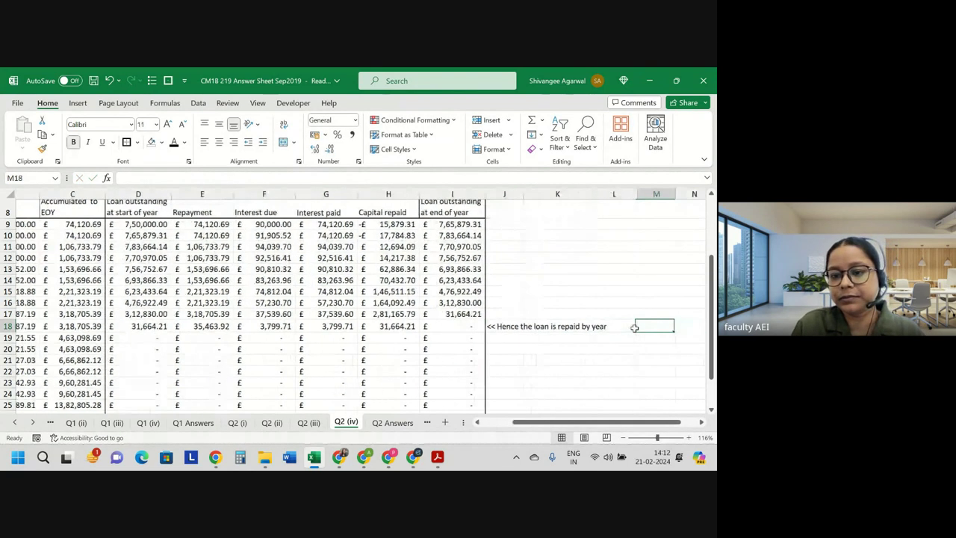
# Enter 2027 in M18 and set its font colour to black
pyautogui.click(634, 328)
pyautogui.write('=')
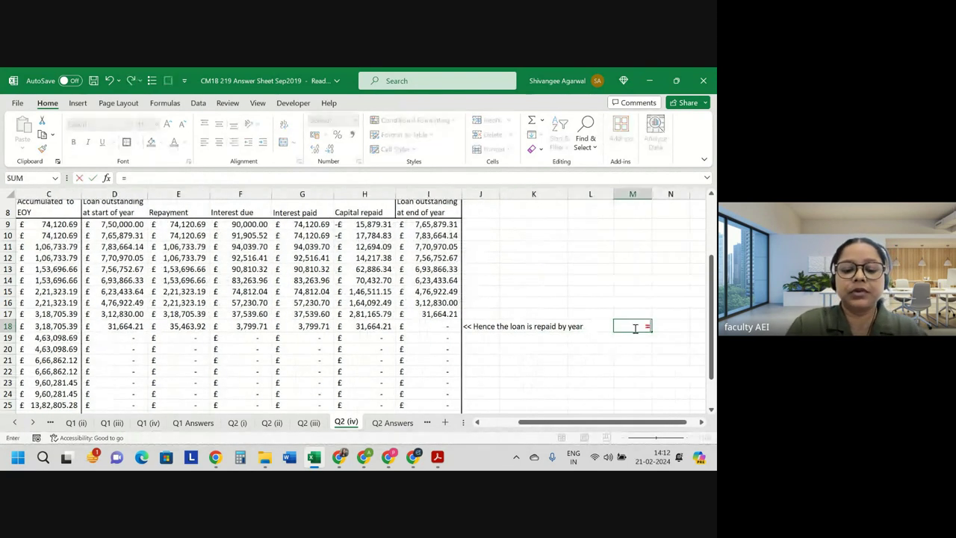
pyautogui.write('2027')
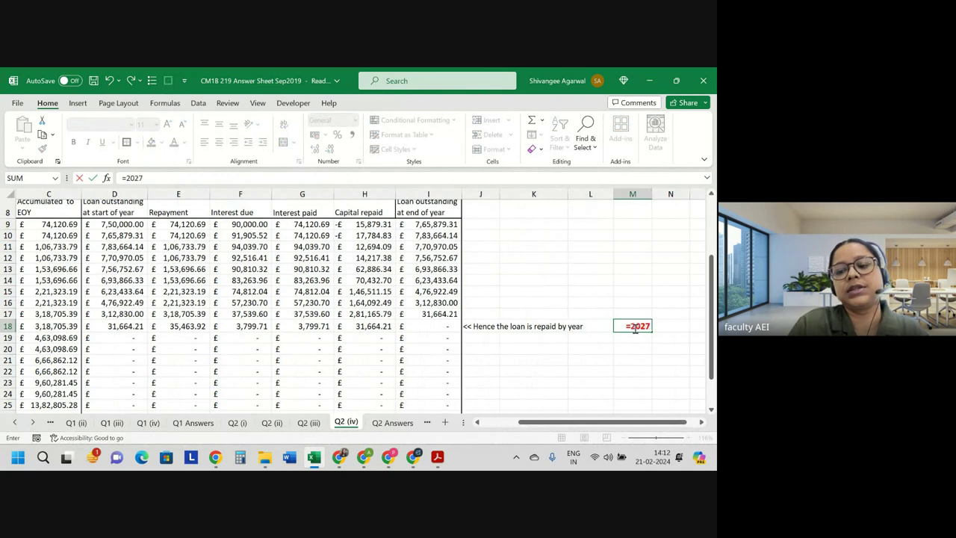
pyautogui.hotkey('ctrl', 'Return')
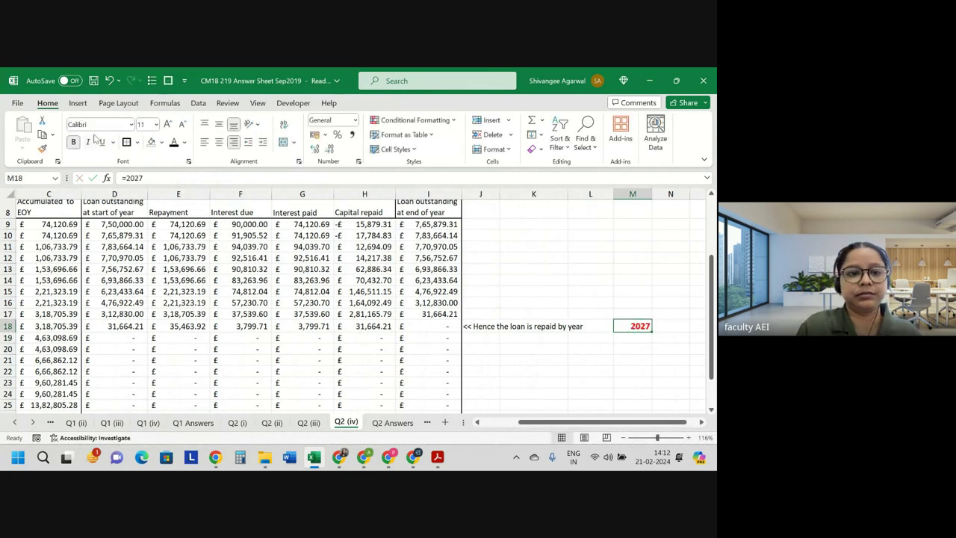
pyautogui.click(174, 142)
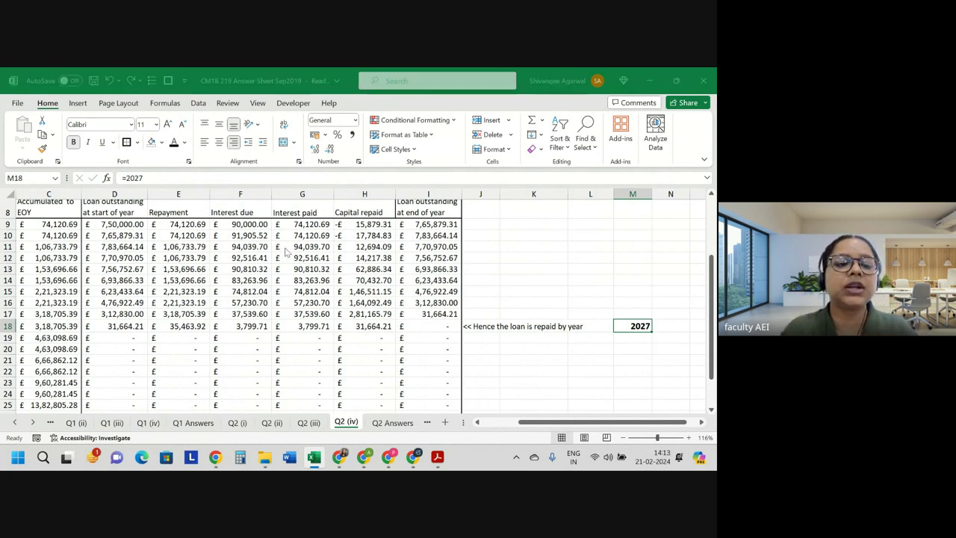
pyautogui.scroll(5, 299, 265)
pyautogui.scroll(5, 299, 265)
pyautogui.hotkey('alt', 'Tab')
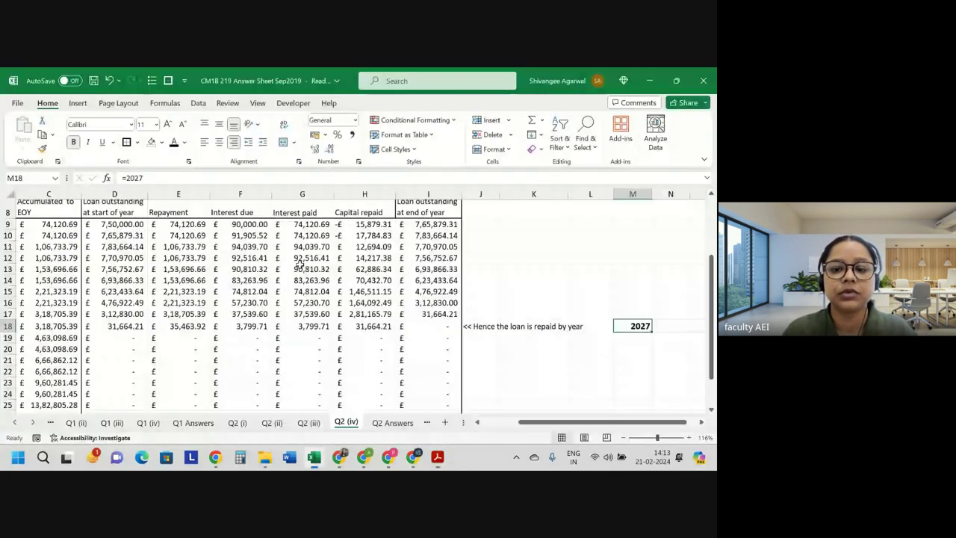
pyautogui.scroll(-1, 299, 263)
pyautogui.scroll(-1, 239, 224)
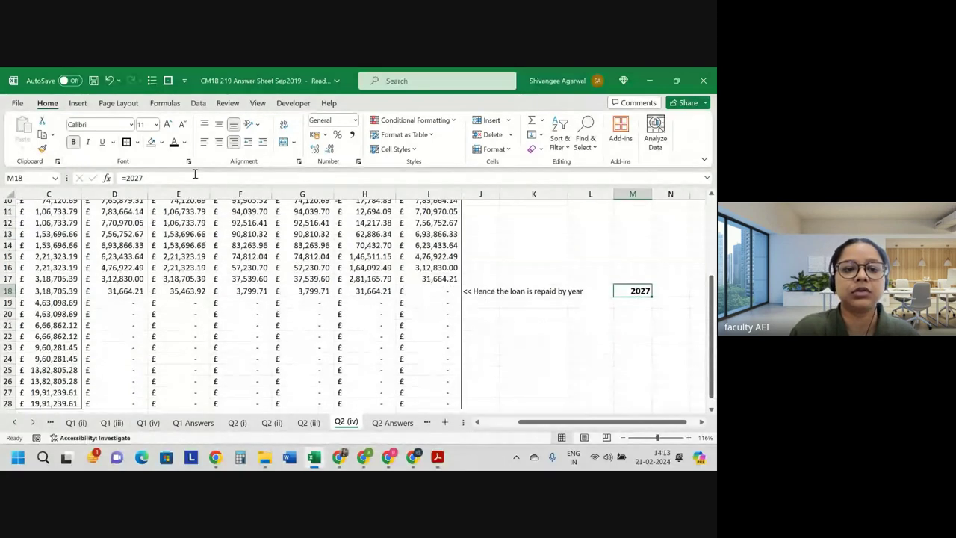
pyautogui.click(184, 175)
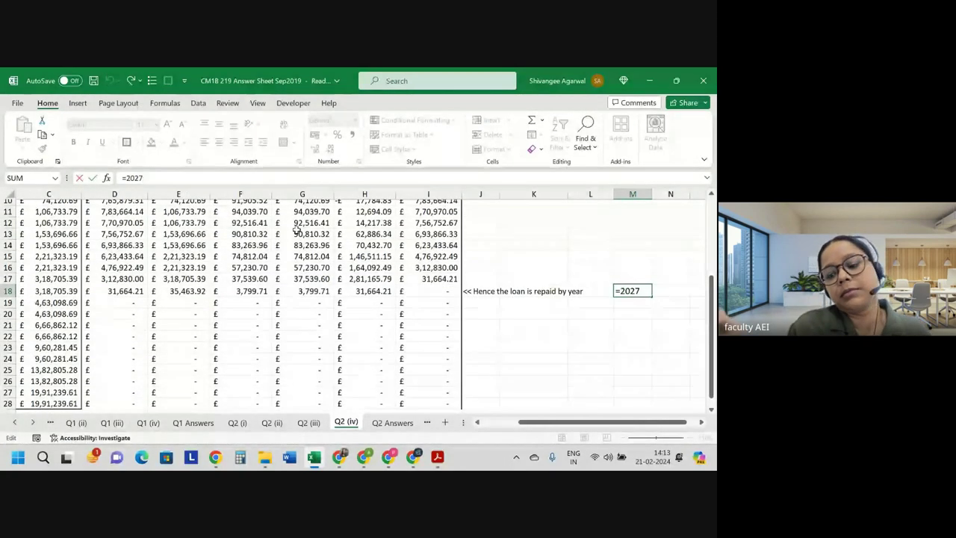
pyautogui.press('Return')
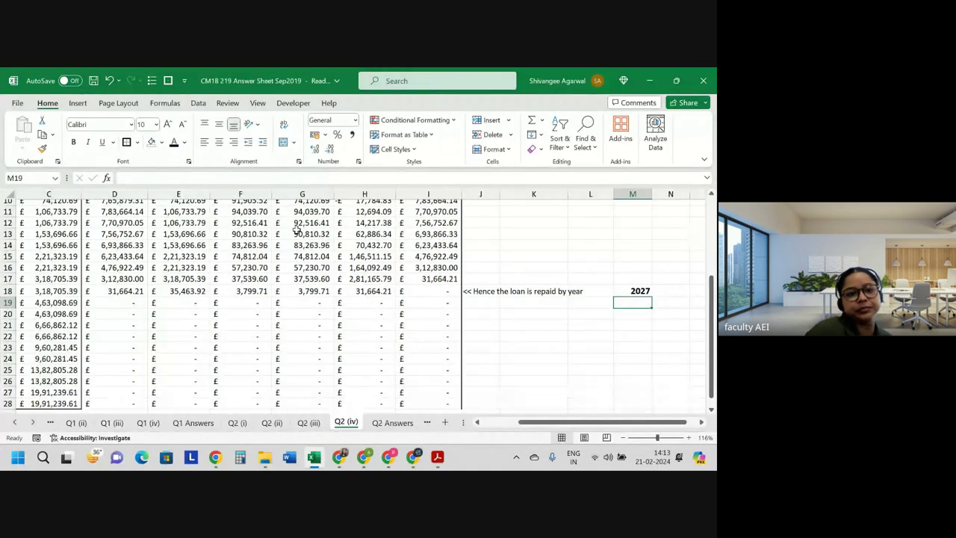
pyautogui.scroll(1, 297, 230)
pyautogui.scroll(2, 261, 233)
pyautogui.scroll(1, 230, 235)
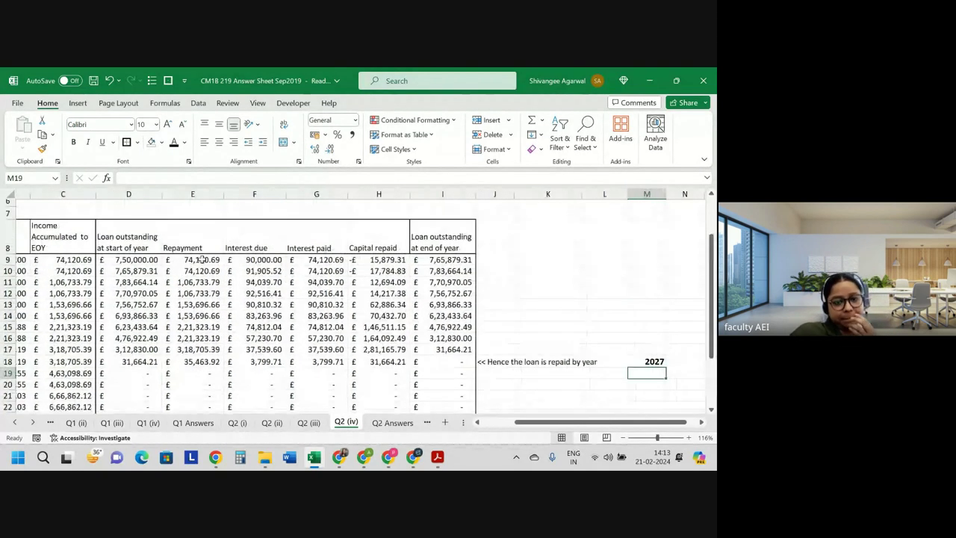
pyautogui.click(202, 259)
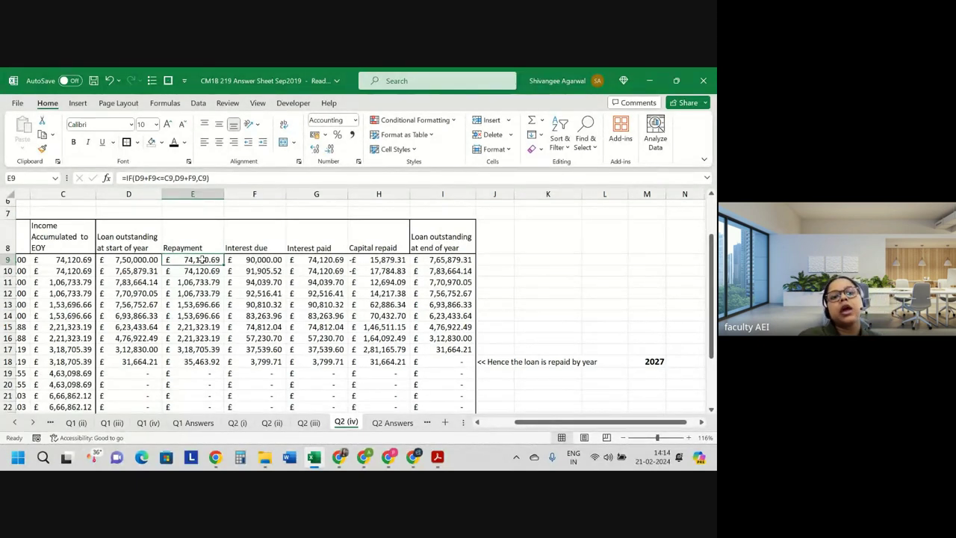
# Review the =MIN(E9,F9) interest paid formula in G9 and step down the column
pyautogui.click(321, 258)
pyautogui.doubleClick(321, 259)
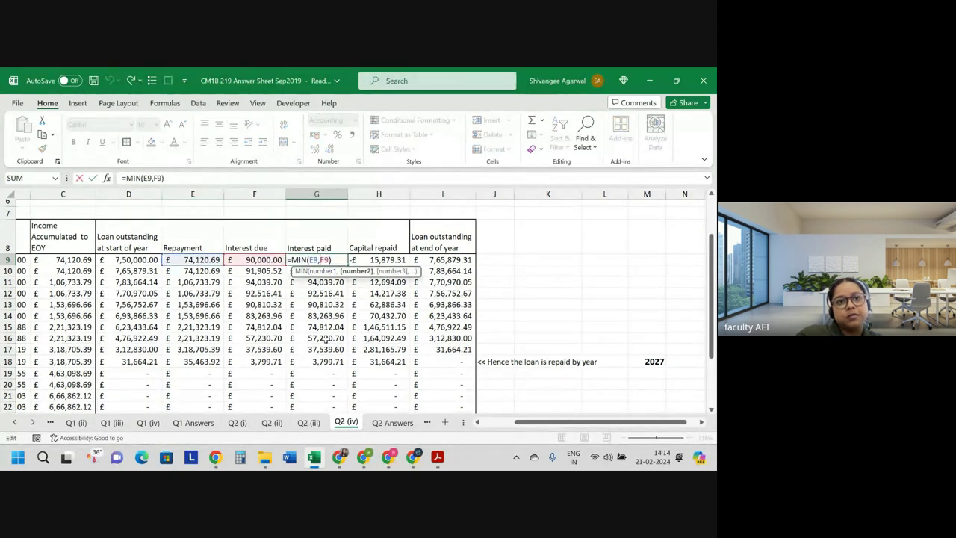
pyautogui.press('Return')
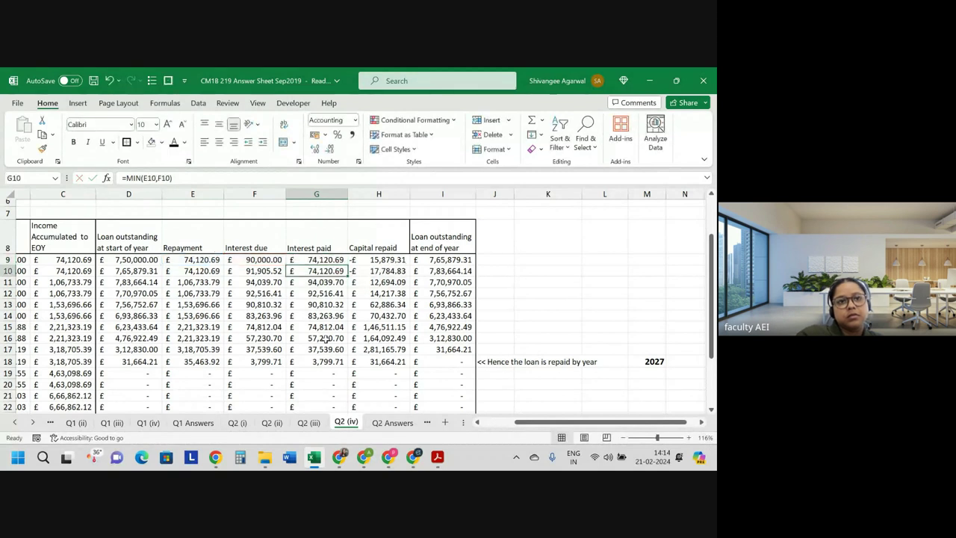
pyautogui.press('Down')
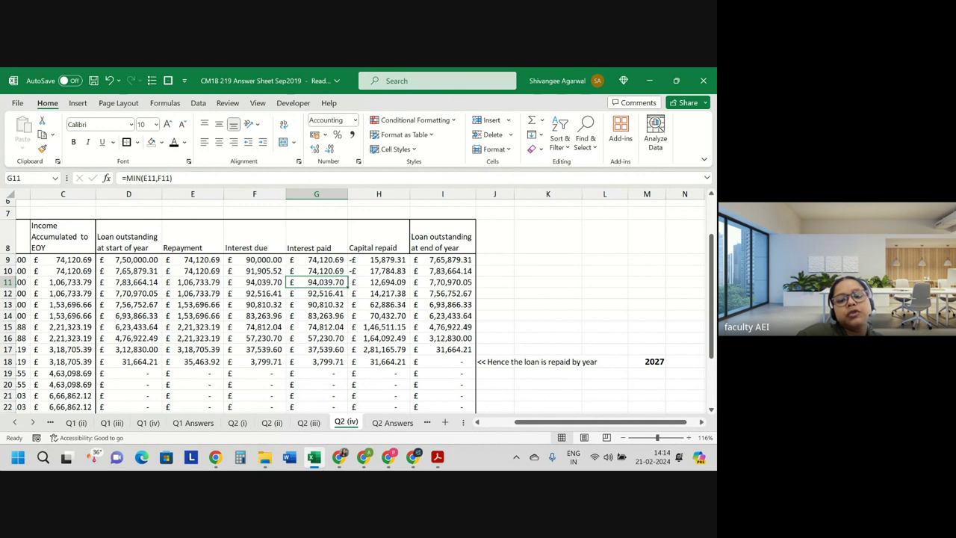
# Switch to the Google Meet call and request to stop recording the meeting
pyautogui.moveTo(421, 464)
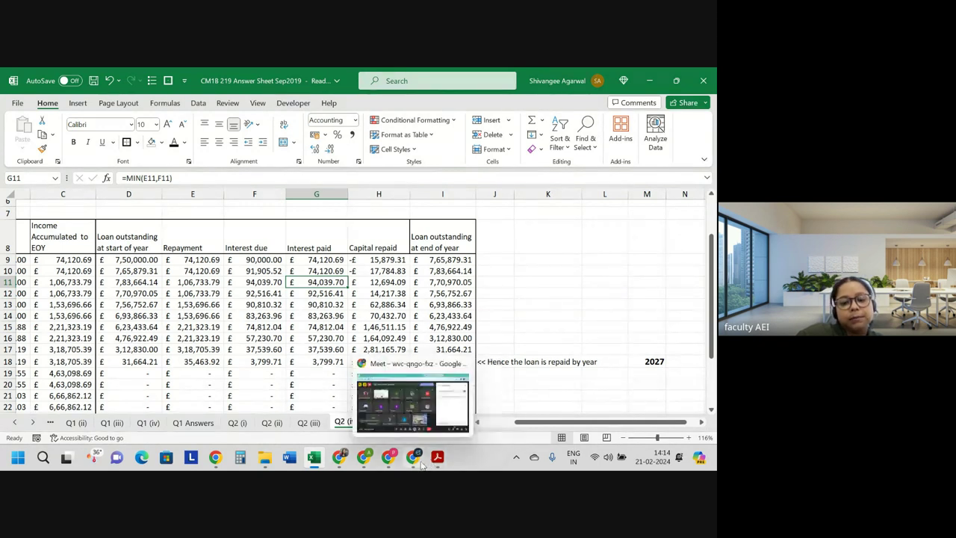
pyautogui.click(414, 407)
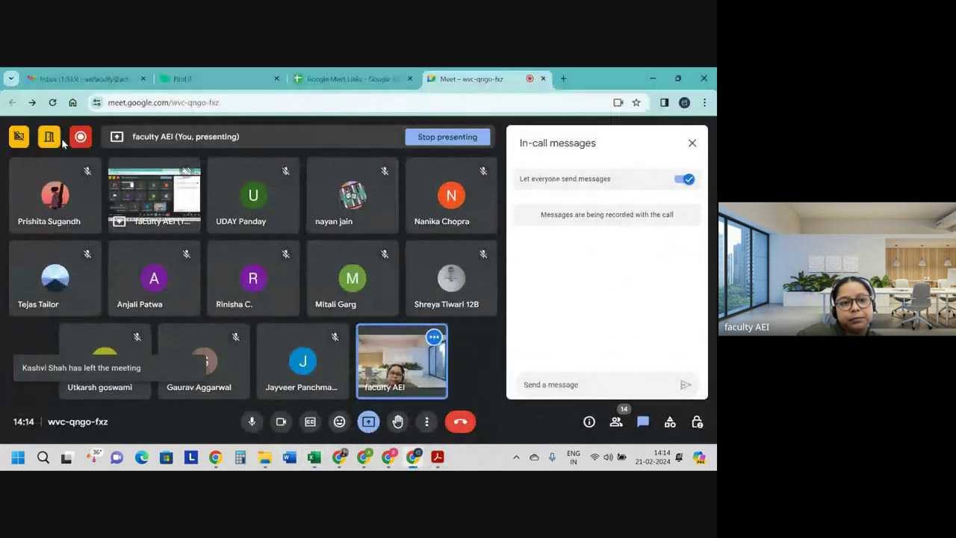
pyautogui.moveTo(80, 136)
pyautogui.click(178, 137)
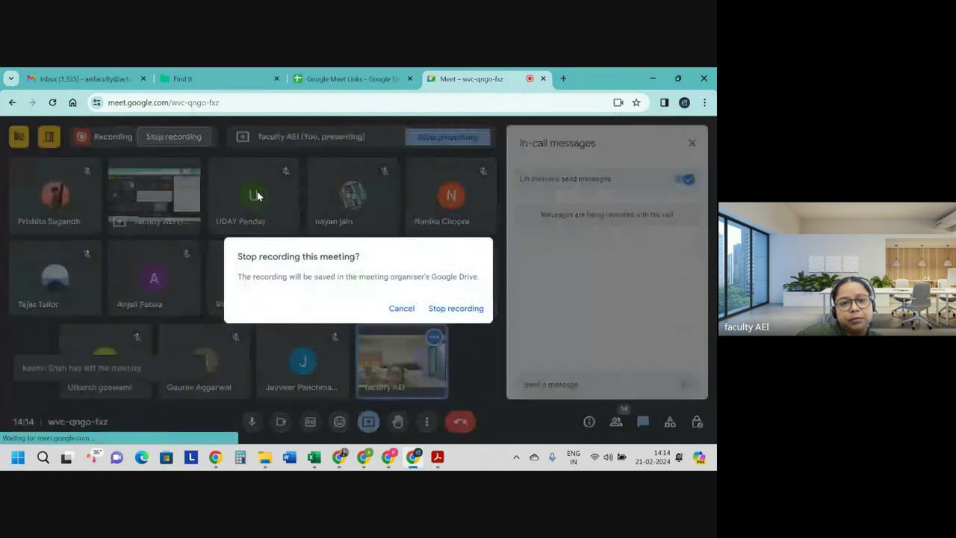